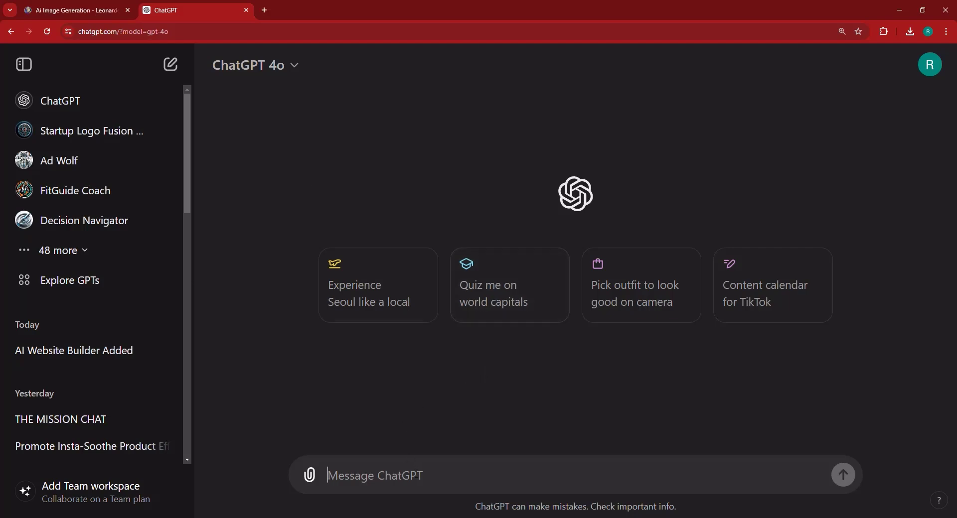
Ask ChatGPT for a 45-second Tom Bombadil voiceover script plus short, unnumbered bulleted scene descriptions
text(I WA)
key(BackSpace)
key(BackSpace)
key(BackSpace)
key(BackSpace)
text(I want to create )
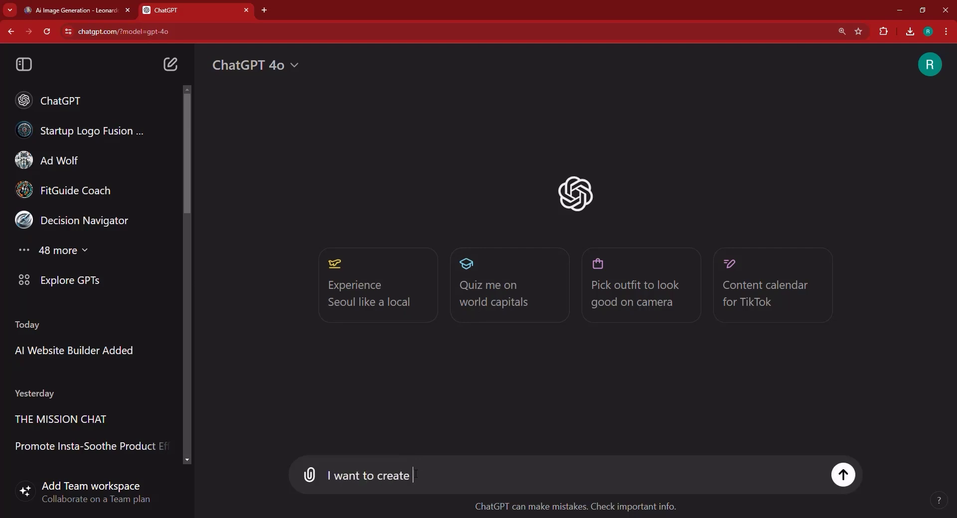
text(a short video ab)
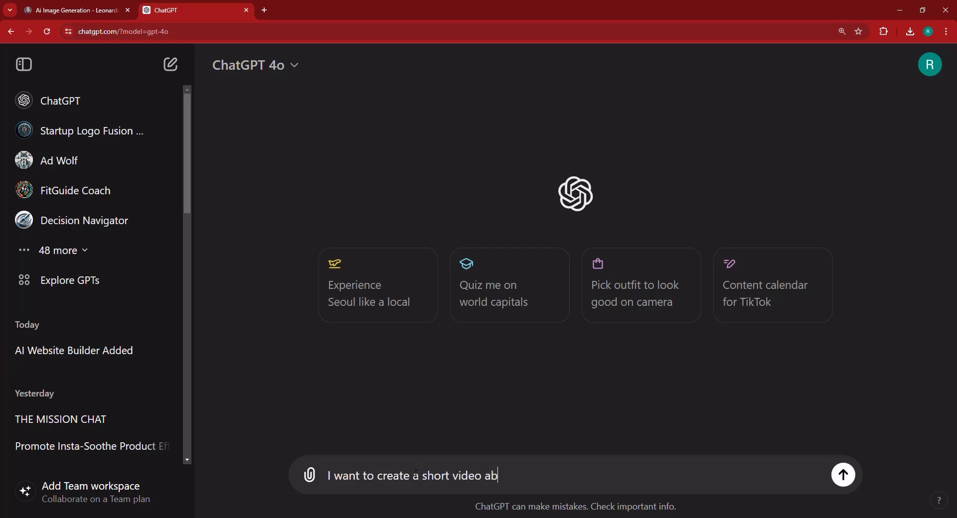
text(out tom bombadil from th)
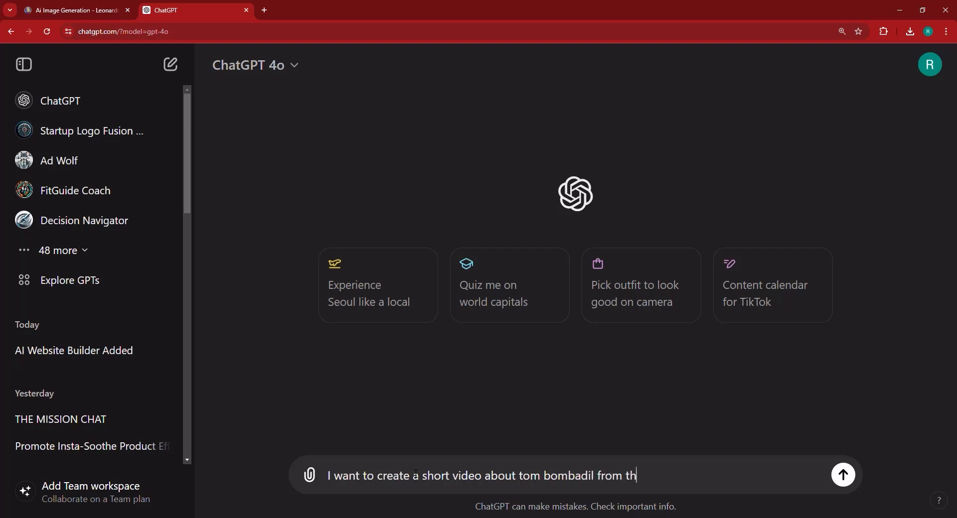
text(e lord of the rings, and I )
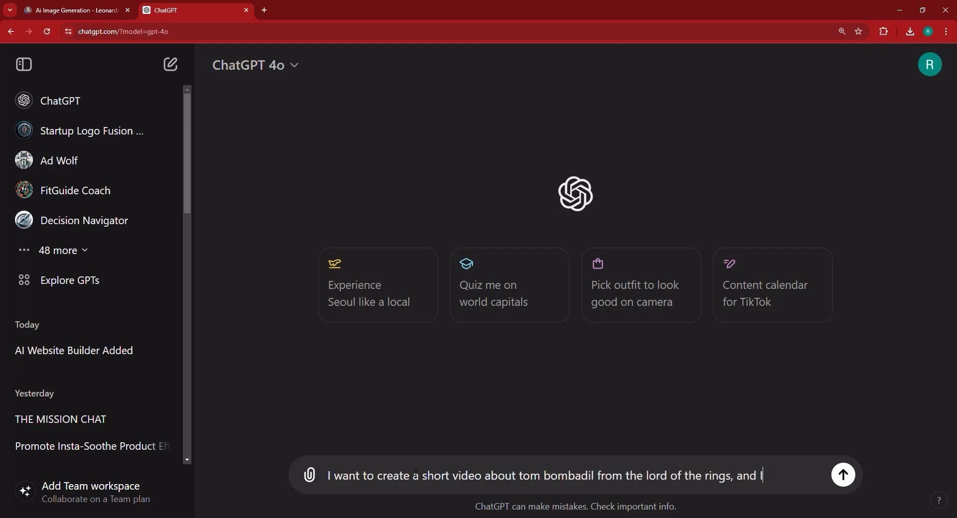
text(want you to gener)
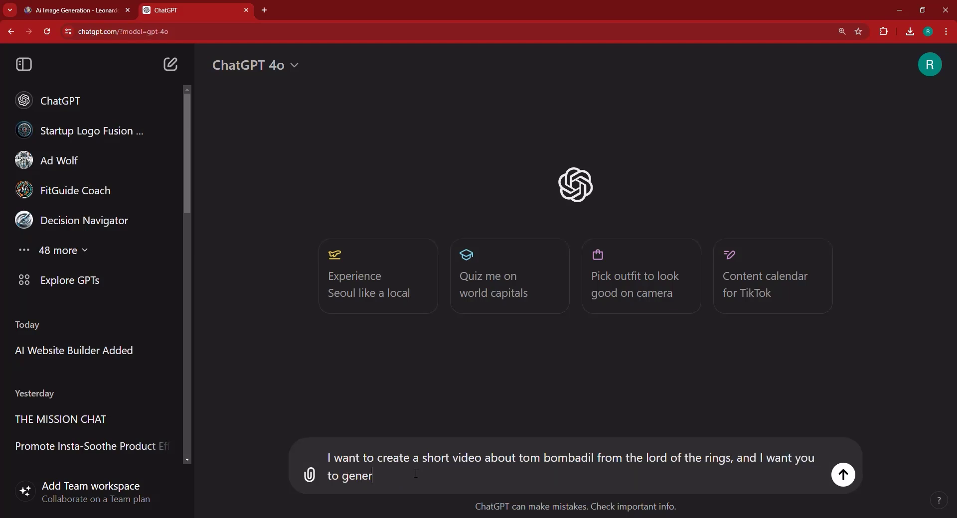
text(ate a 45 second vo)
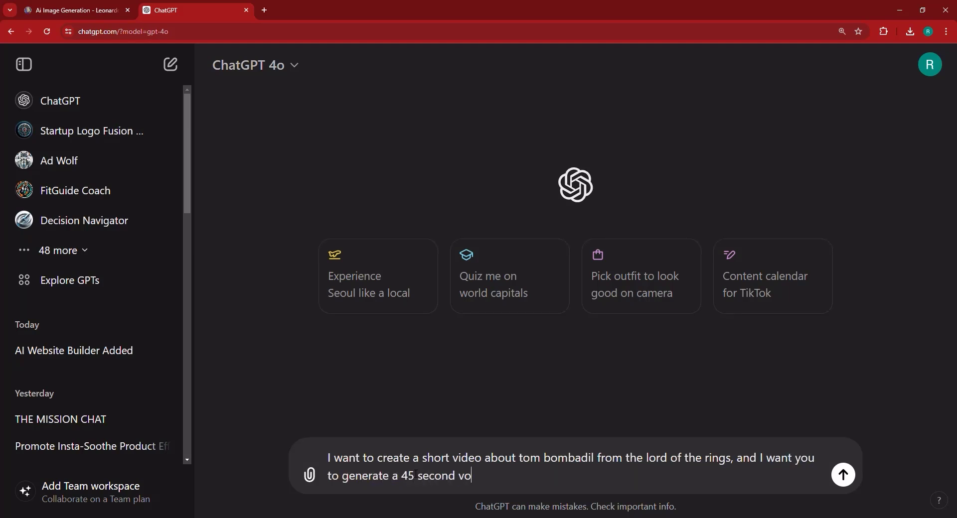
text(iceover script, as well as i)
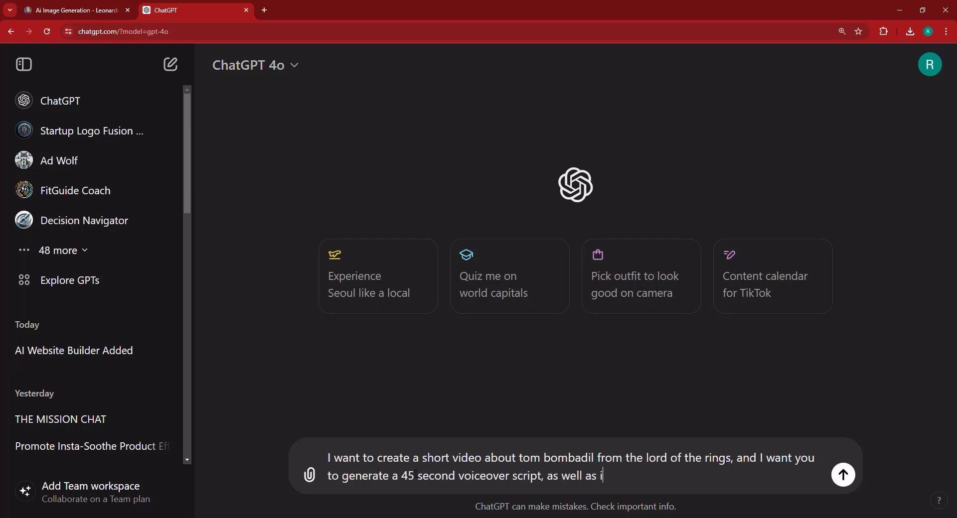
text(n bullets, describe the scenes )
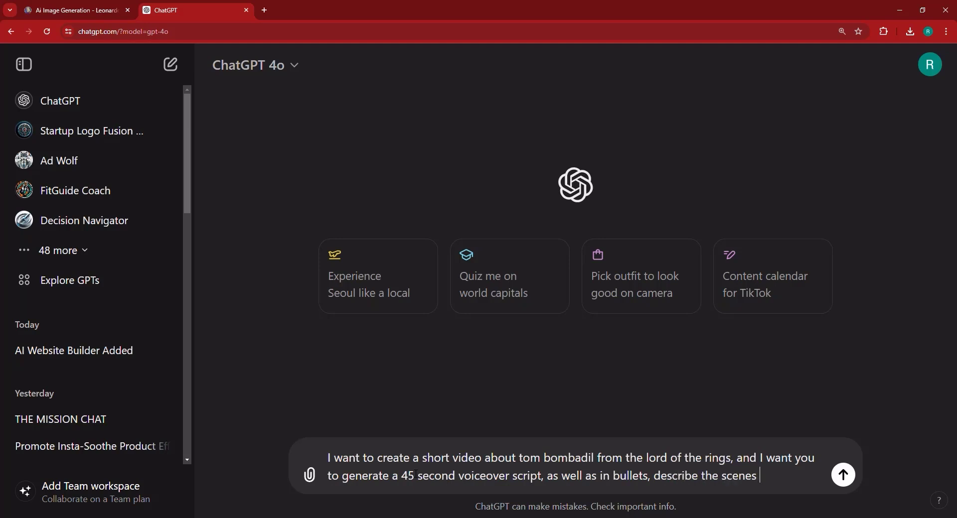
text(to a)
key(BackSpace)
text(put in the video, keep y)
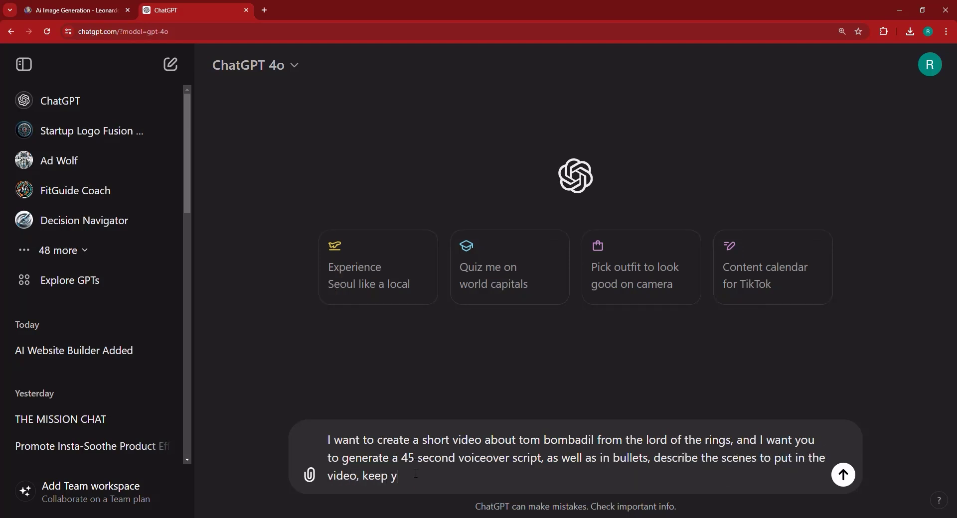
text(our description)
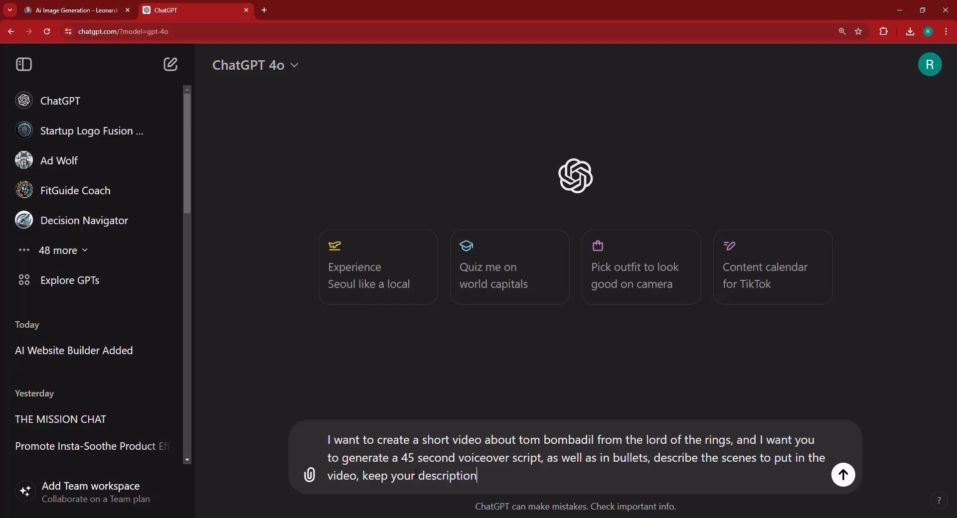
text( short, use normal bullet)
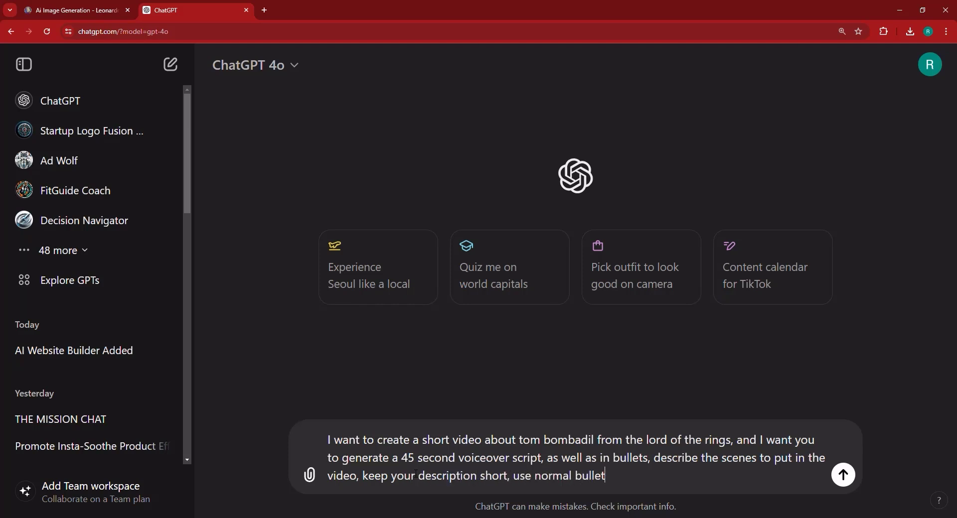
text(s, not numbered.)
key(Return)
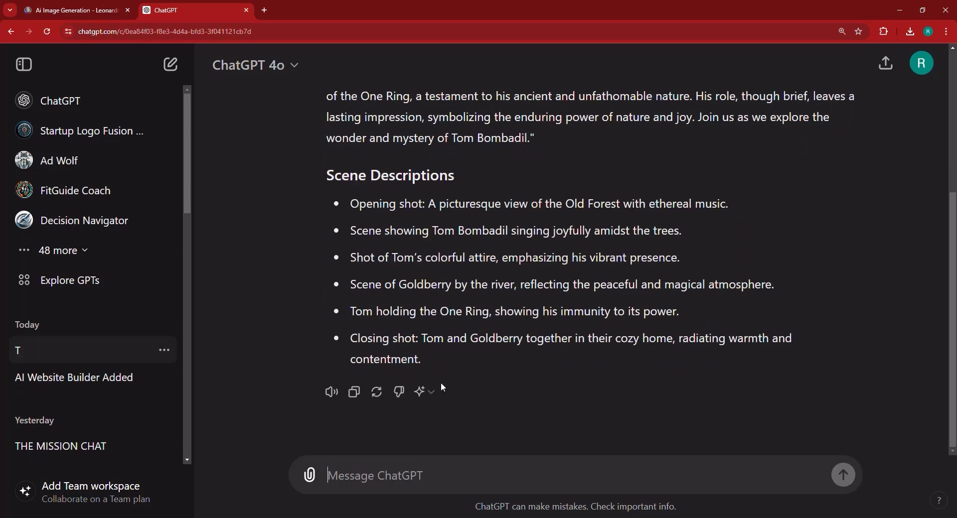
Scroll through ChatGPT's Voiceover Script and Scene Descriptions reply
scroll(399, 431, up, 4)
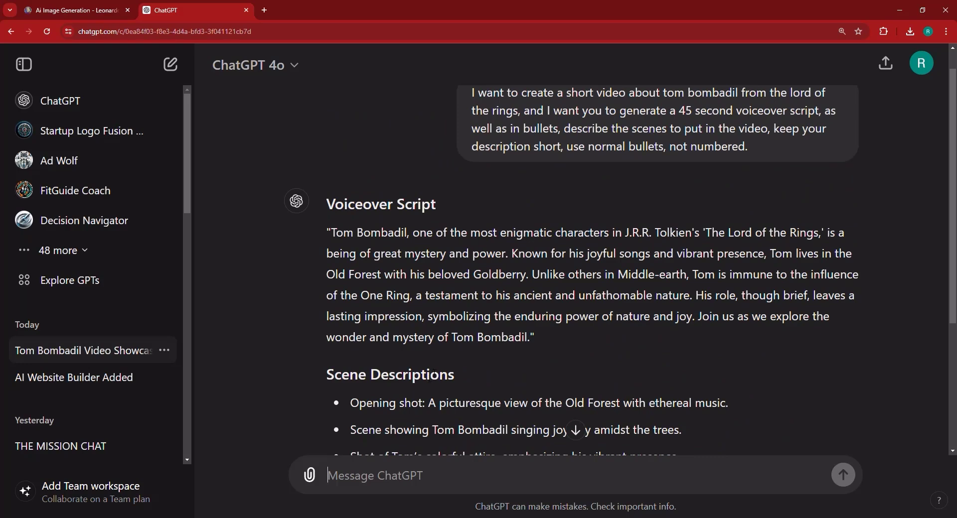
scroll(432, 375, down, 3)
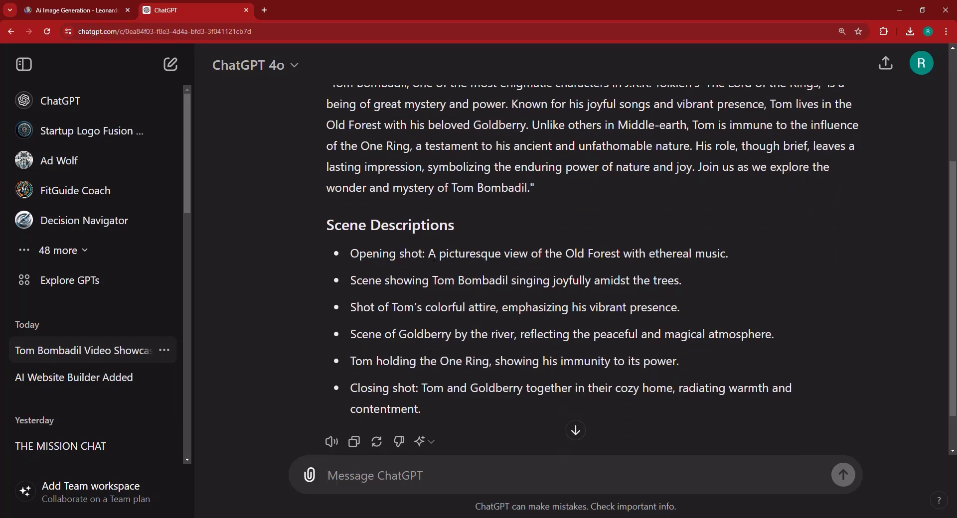
scroll(442, 257, up, 2)
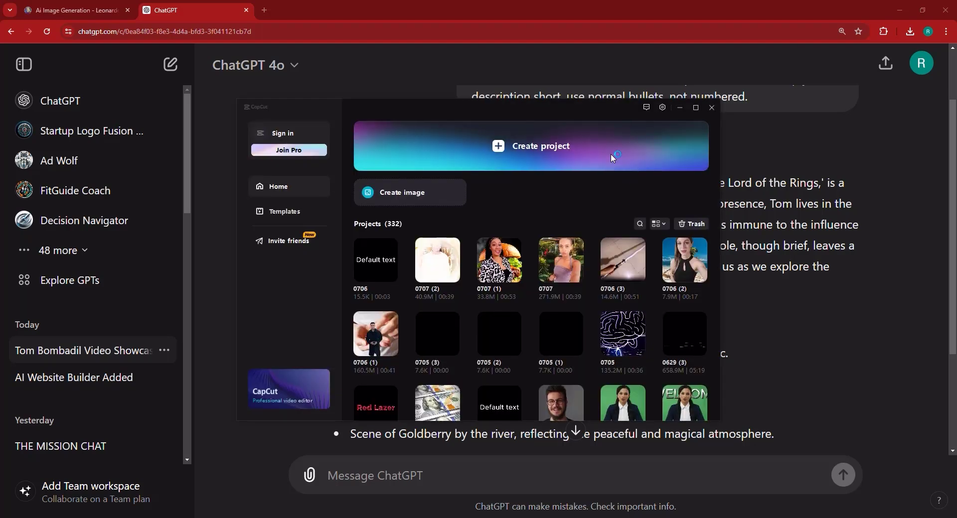
Start a new CapCut project and copy the voiceover script's first two sentences from ChatGPT
click(611, 155)
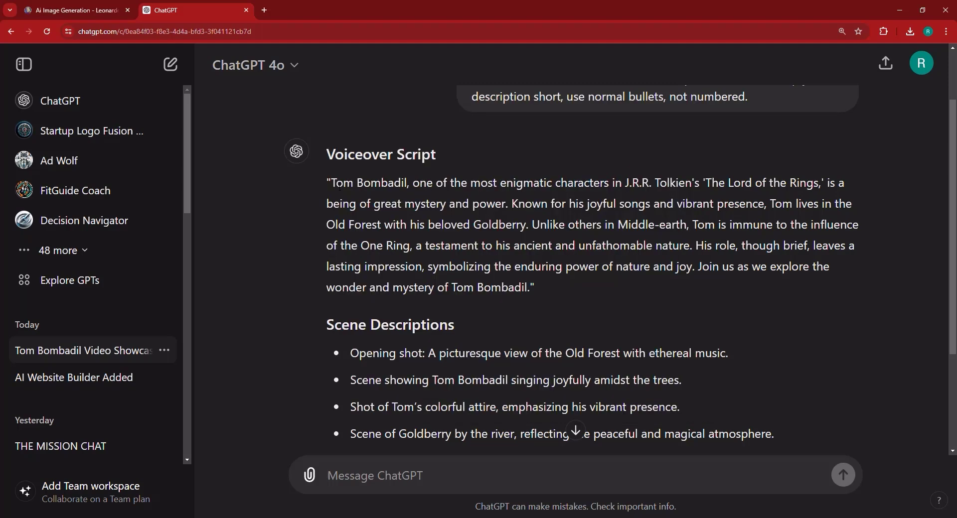
mouse_move(335, 186)
mouse_down()
mouse_move(376, 195)
mouse_move(336, 188)
mouse_move(353, 186)
mouse_up()
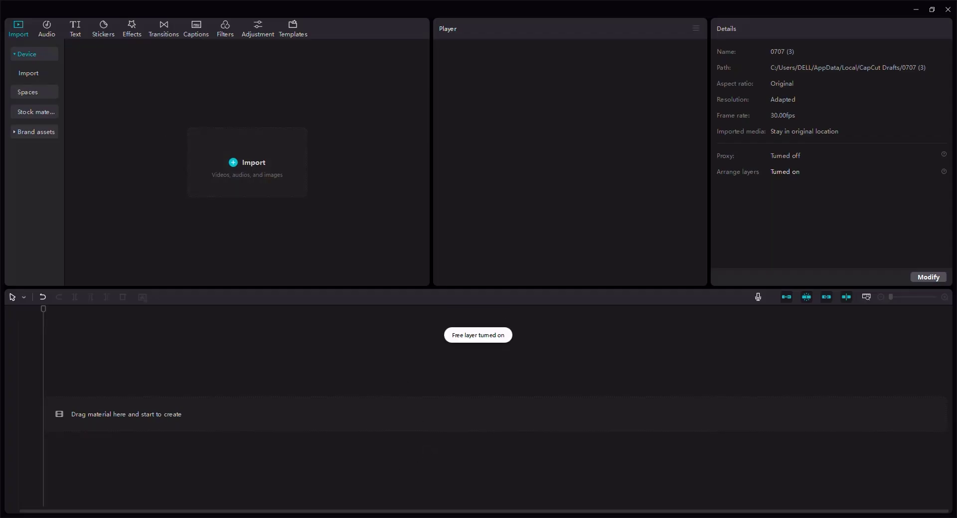
key(alt+Tab)
click(342, 199)
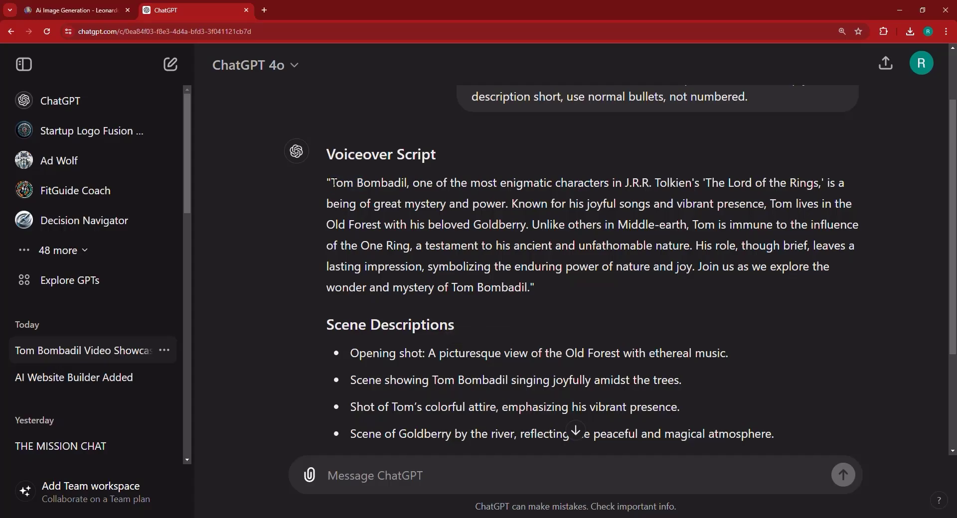
drag(331, 183, 528, 224)
right_click(507, 223)
click(523, 233)
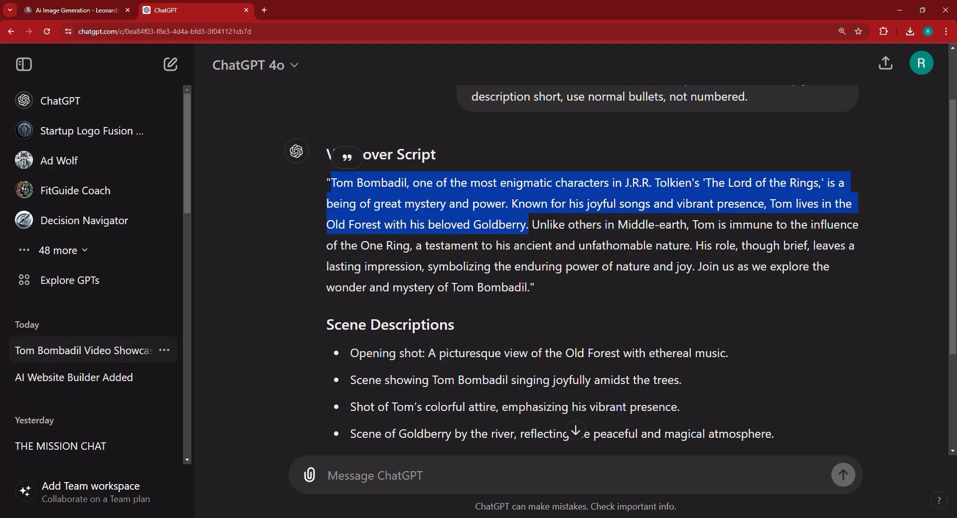
key(alt+Tab)
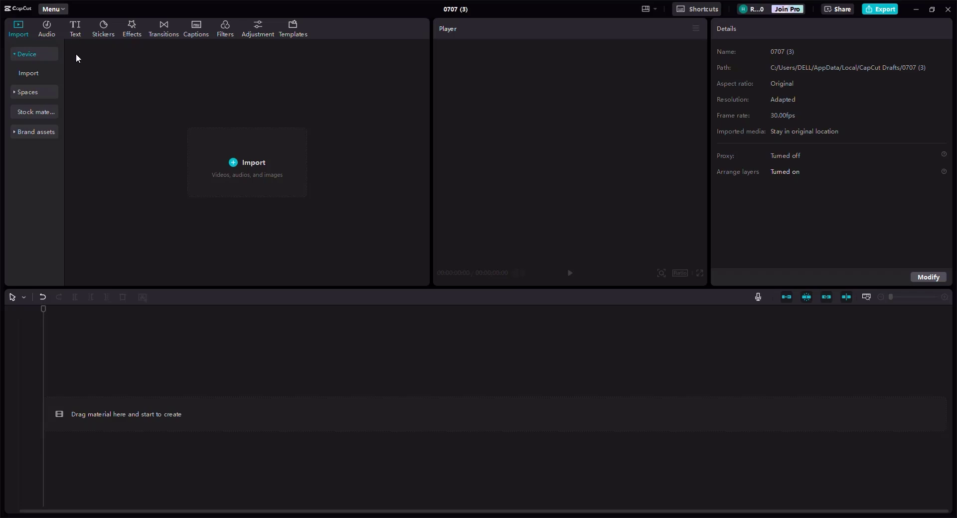
Add a Default text clip to the timeline and replace its placeholder with the pasted opening script
click(75, 28)
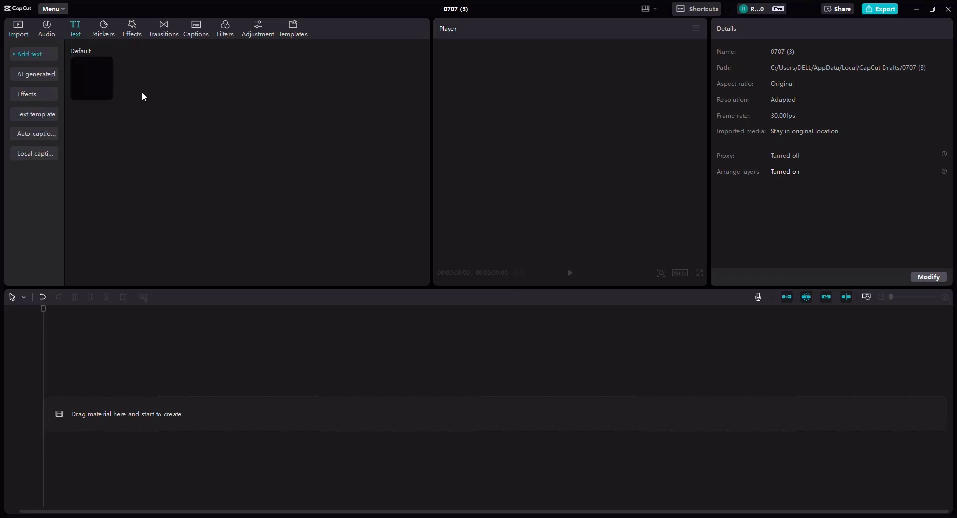
mouse_move(82, 404)
mouse_down()
mouse_move(84, 417)
mouse_move(98, 417)
mouse_move(89, 414)
mouse_up()
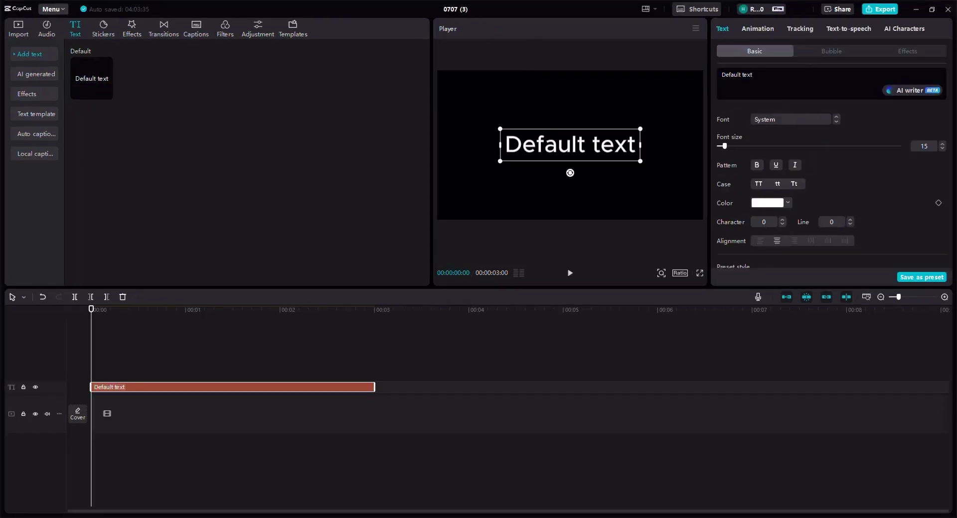
key(ctrl+shift+Left)
key(ctrl+shift+Left)
key(BackSpace)
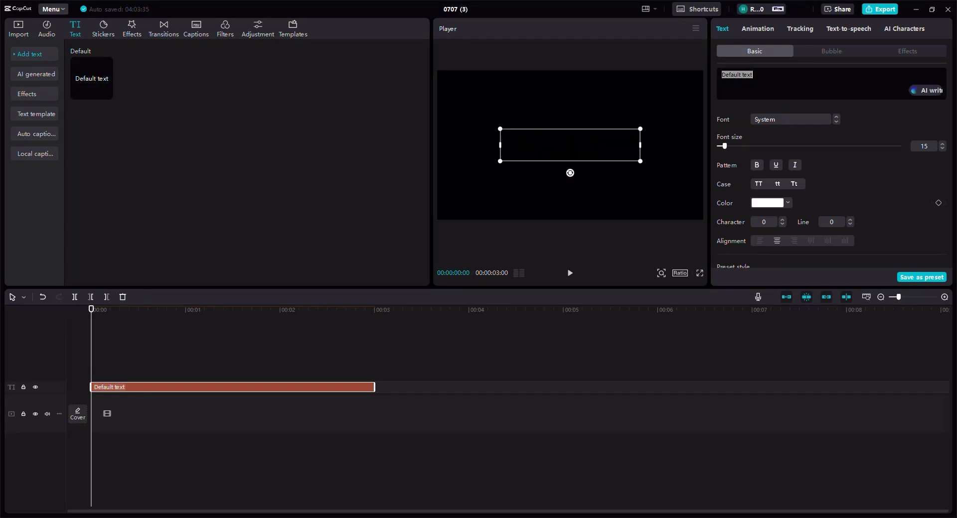
key(ctrl+v)
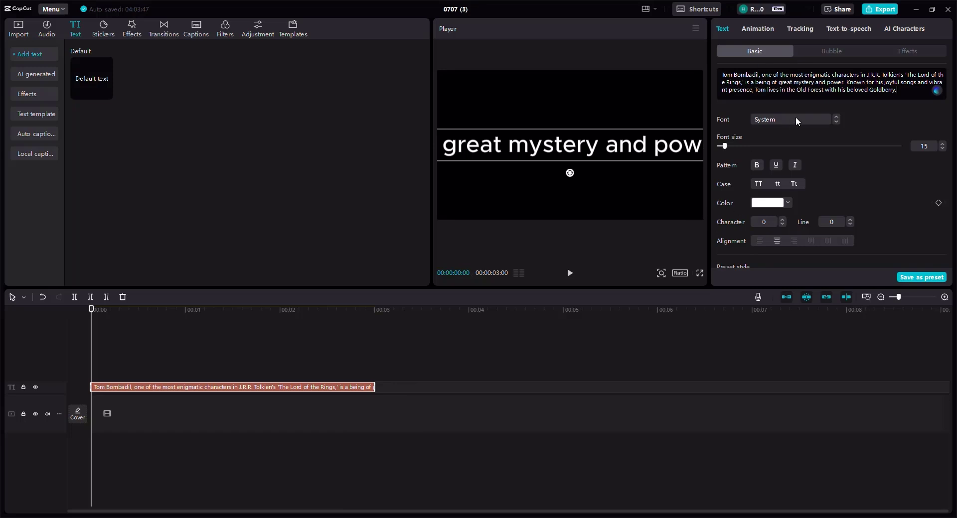
Choose the Alena holding presenter in a dark outfit from AI Characters to narrate the script
click(895, 31)
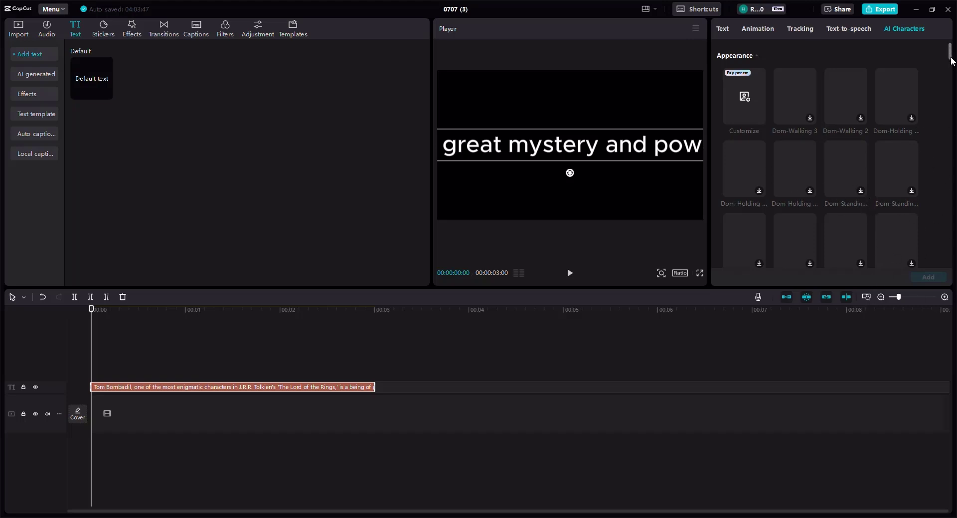
scroll(938, 88, down, 5)
scroll(927, 111, down, 5)
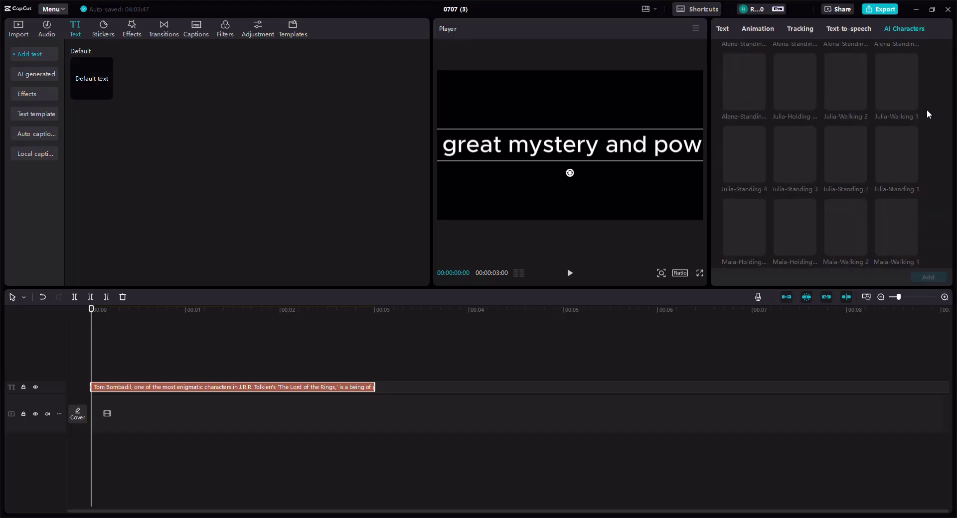
scroll(927, 111, up, 1)
scroll(927, 112, up, 1)
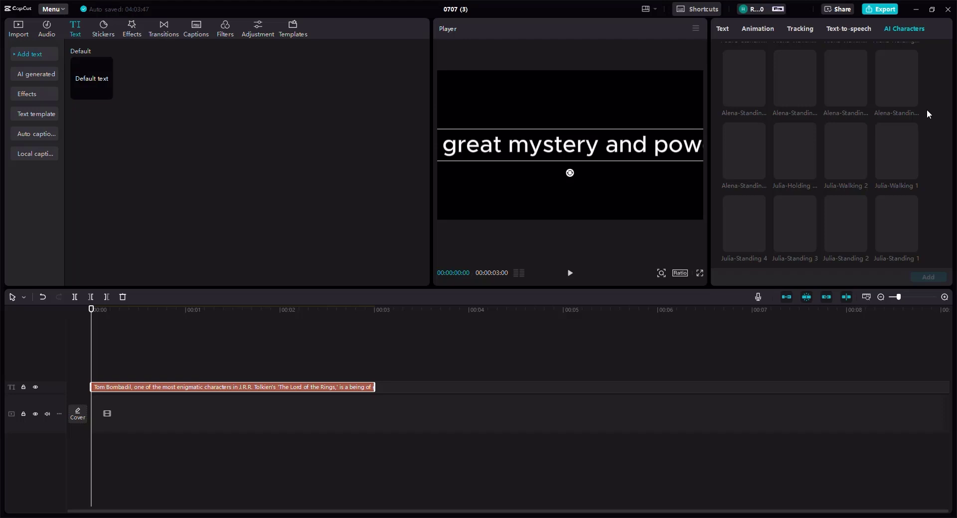
scroll(926, 109, up, 6)
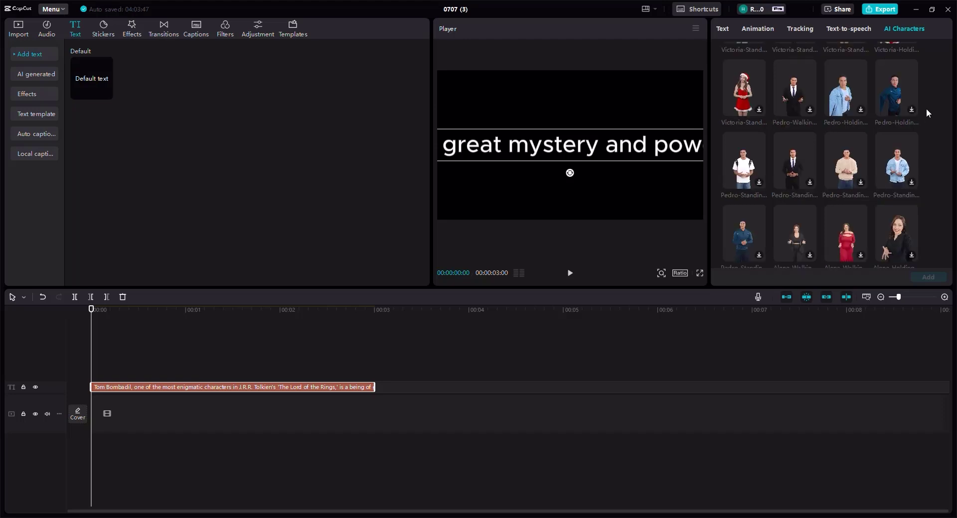
click(899, 229)
scroll(901, 225, down, 1)
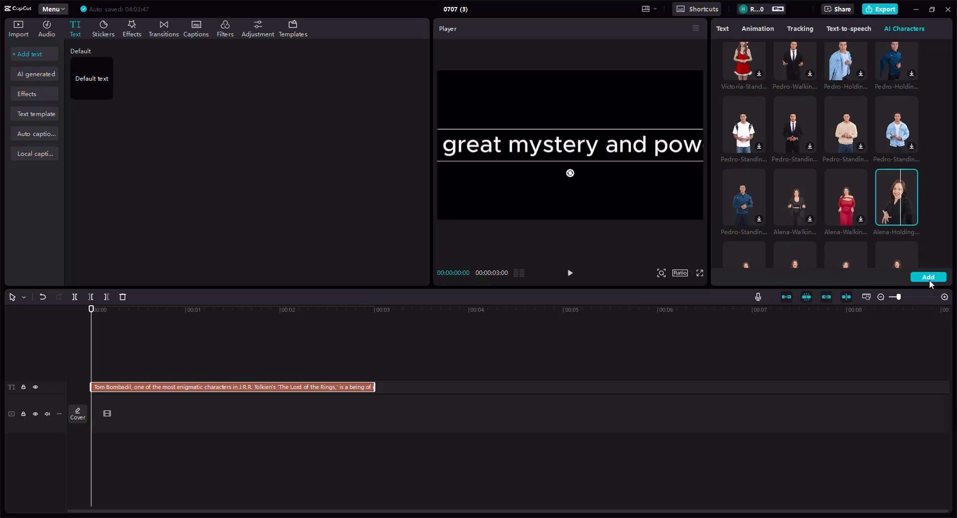
click(928, 278)
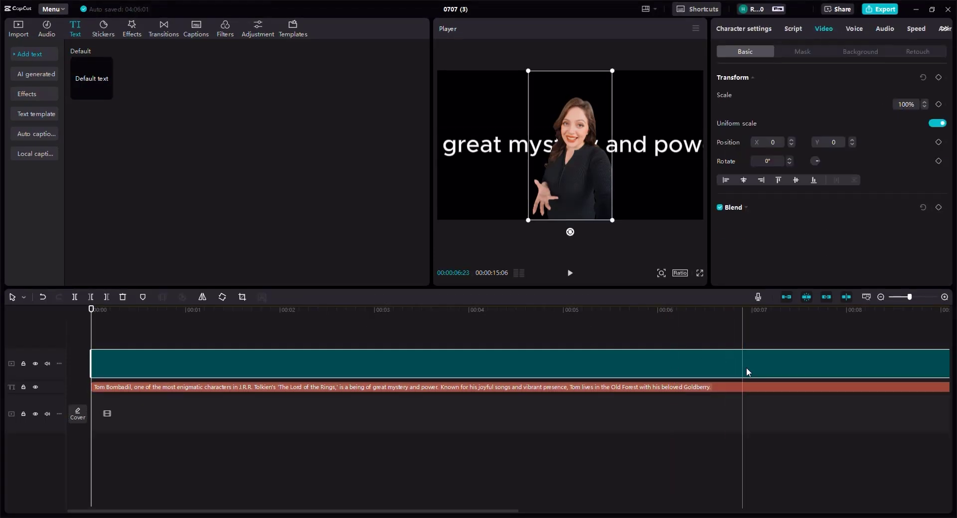
click(928, 49)
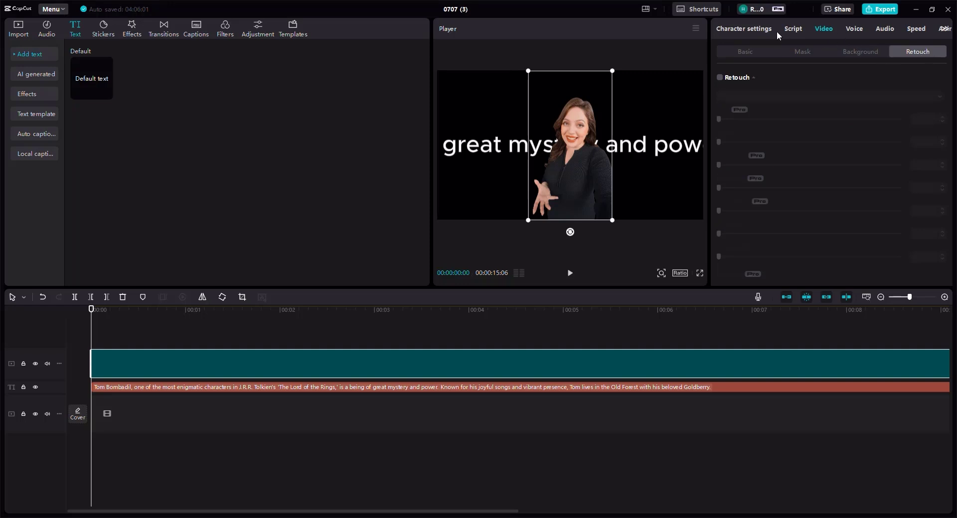
click(755, 29)
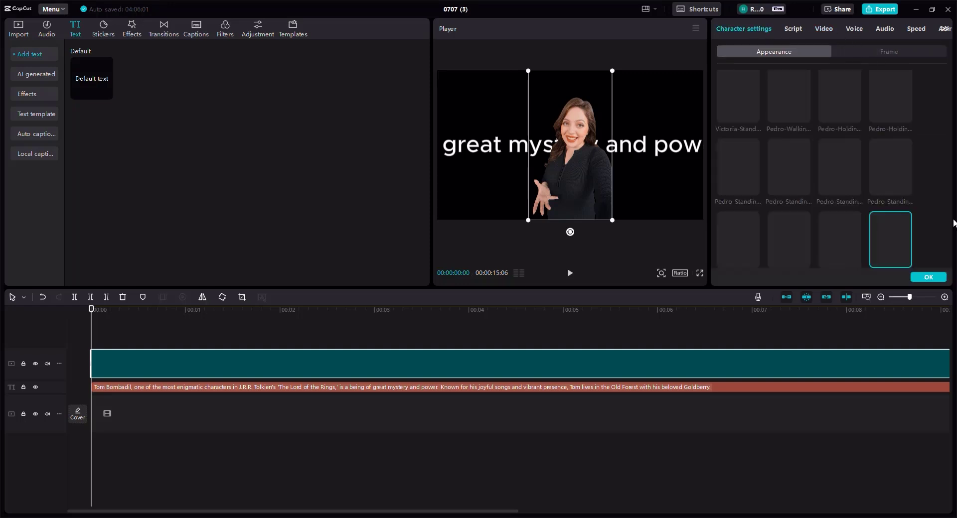
scroll(922, 164, down, 3)
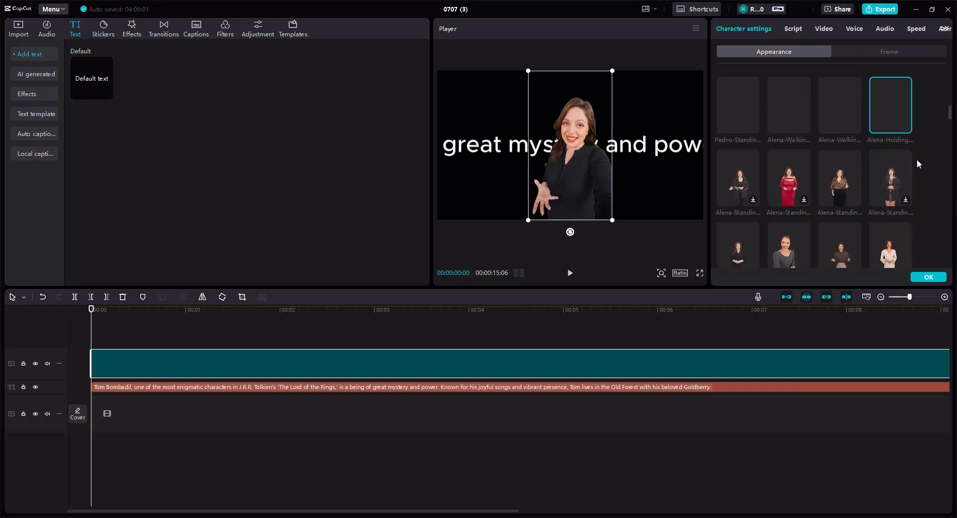
scroll(917, 162, down, 5)
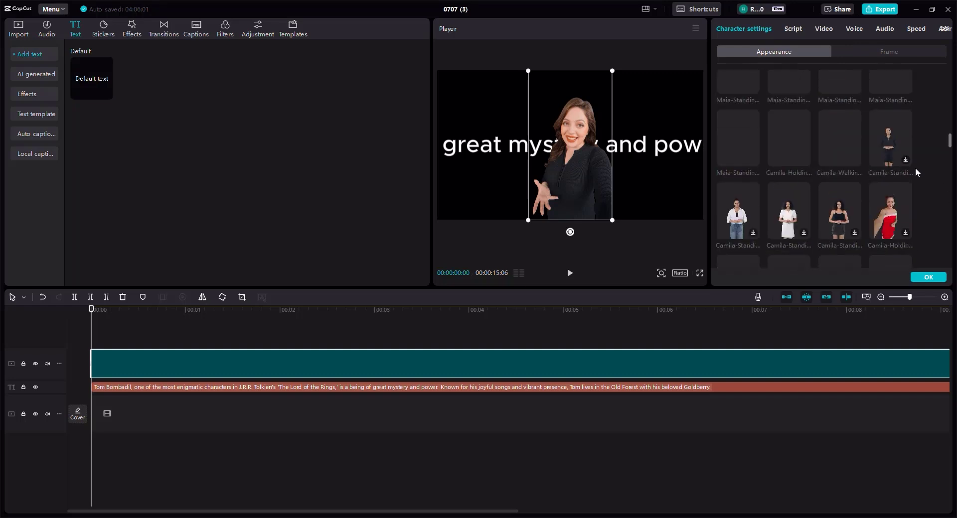
scroll(915, 170, down, 5)
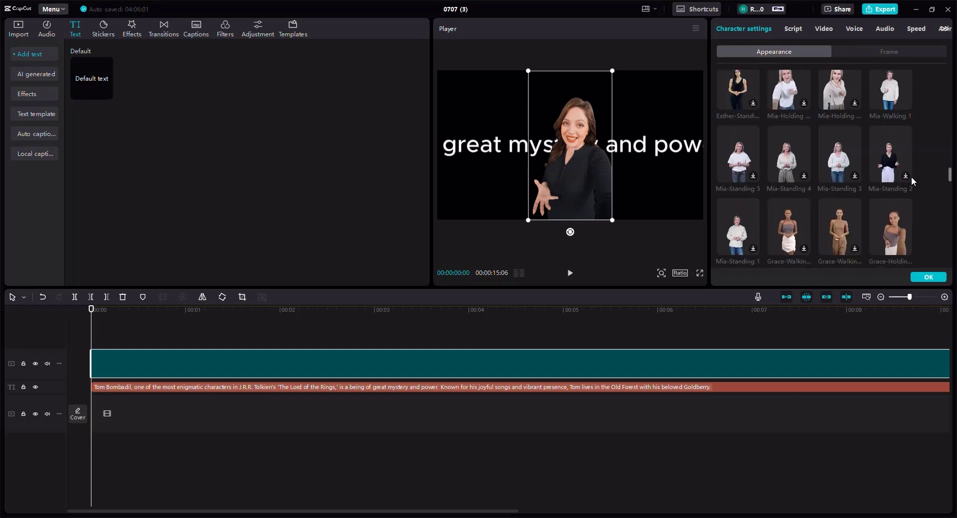
scroll(912, 178, down, 5)
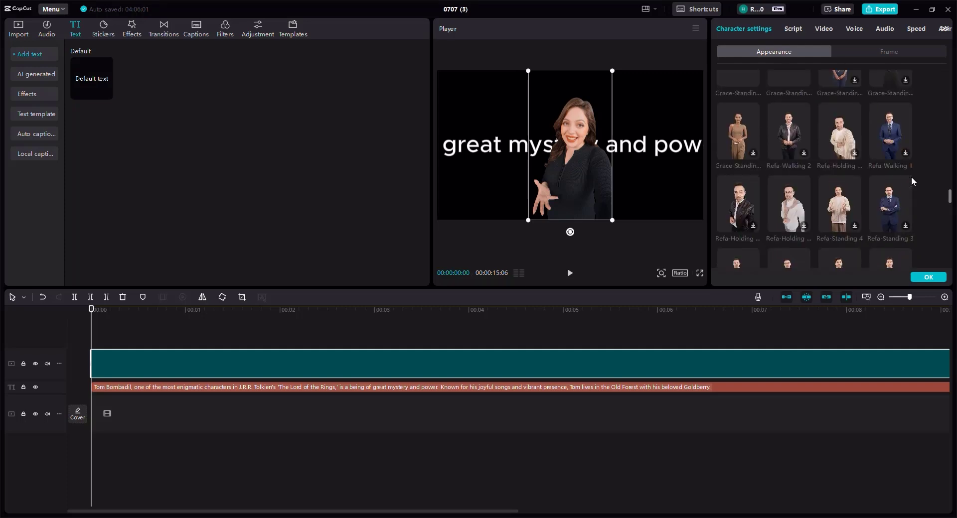
scroll(910, 176, down, 4)
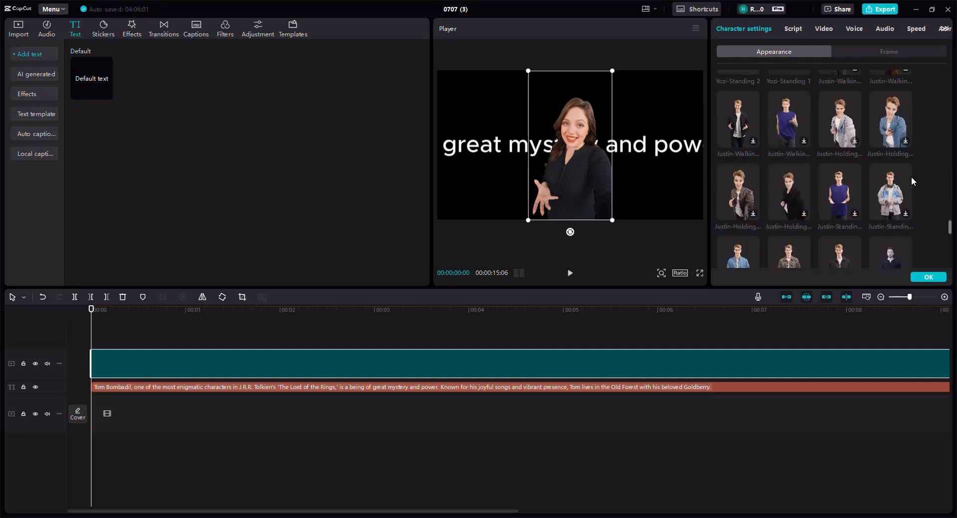
scroll(912, 180, down, 5)
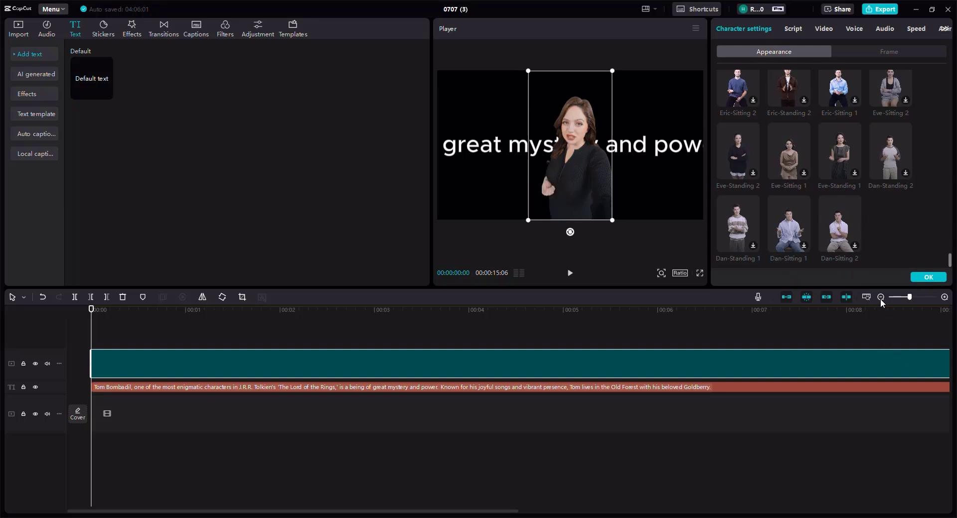
scroll(877, 258, down, 2)
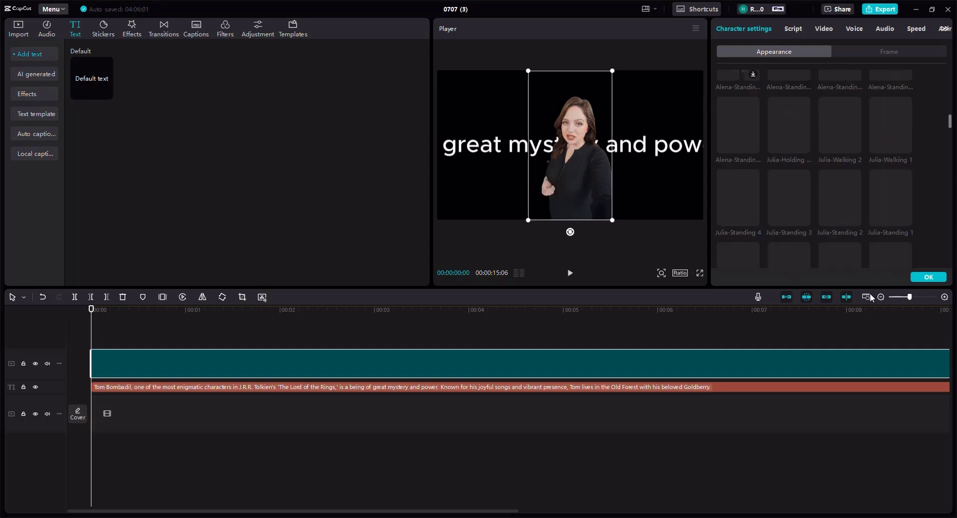
Fit the 15-second avatar clip into the timeline view and bring up the Ratio choices
click(867, 296)
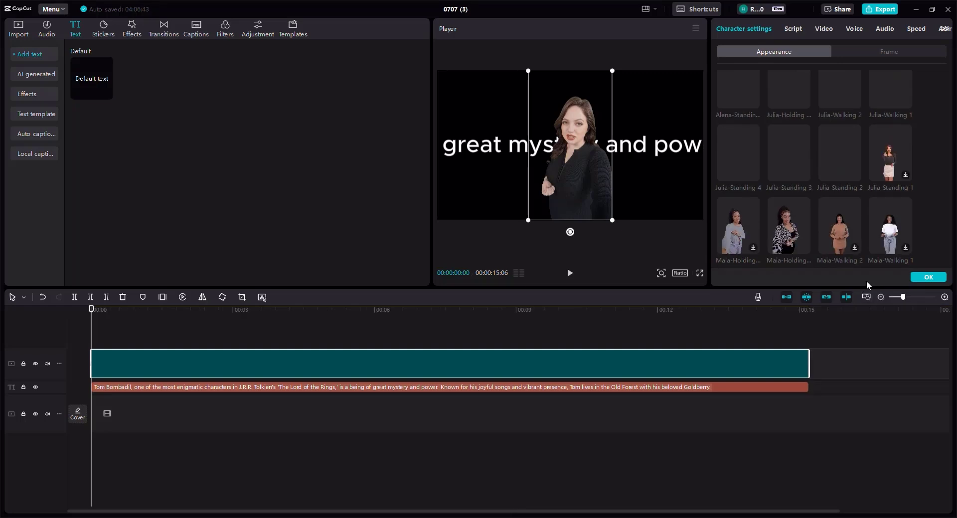
click(682, 275)
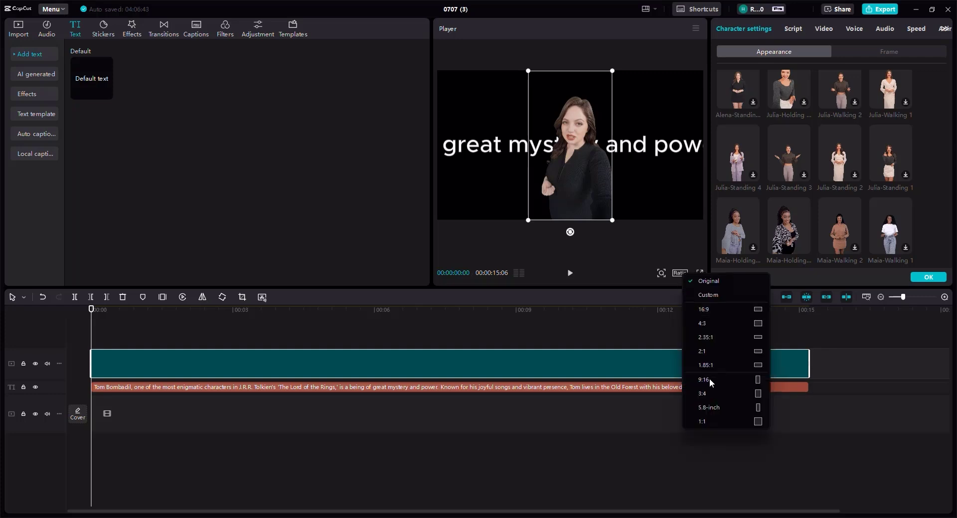
Make the canvas 9:16 and add a Default text clip after the avatar clip's end
click(635, 380)
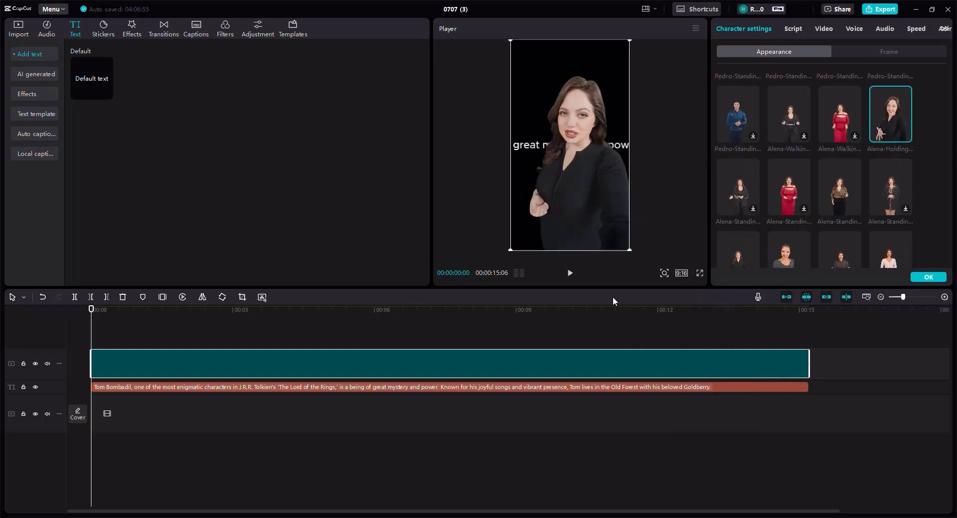
click(626, 319)
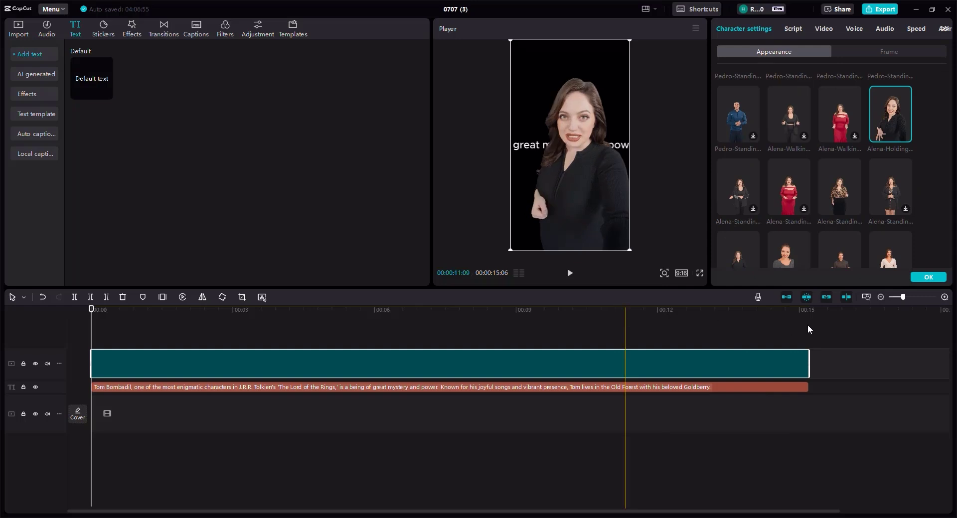
click(812, 310)
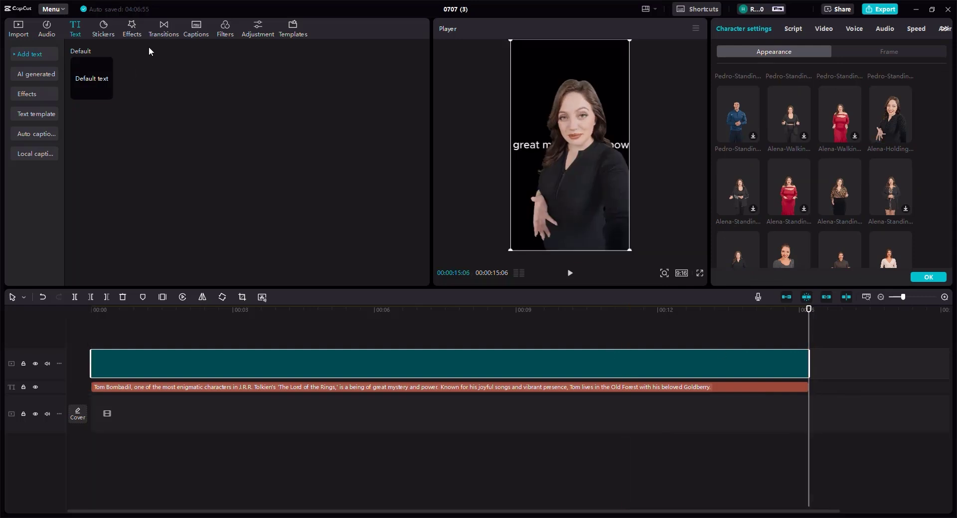
drag(102, 89, 821, 387)
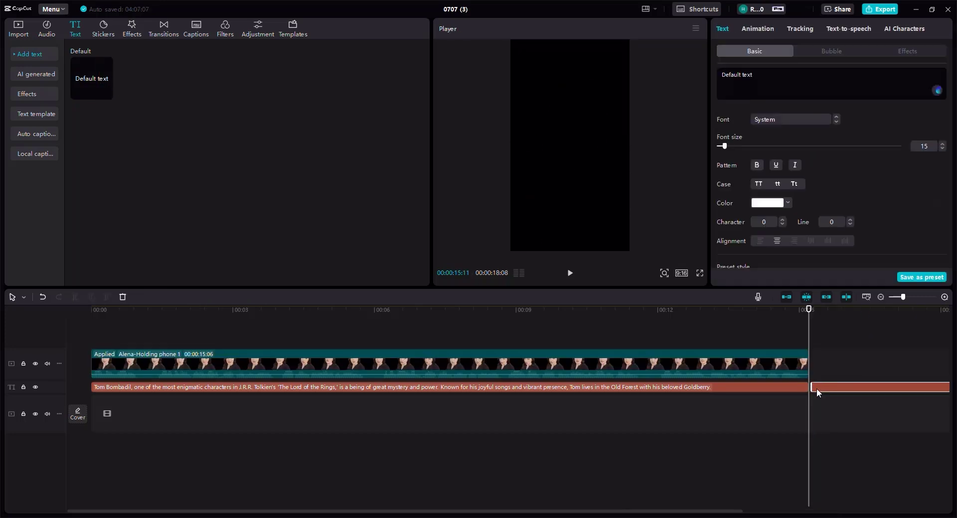
Copy the script sentences following the Goldberry line from ChatGPT
key(alt+Tab)
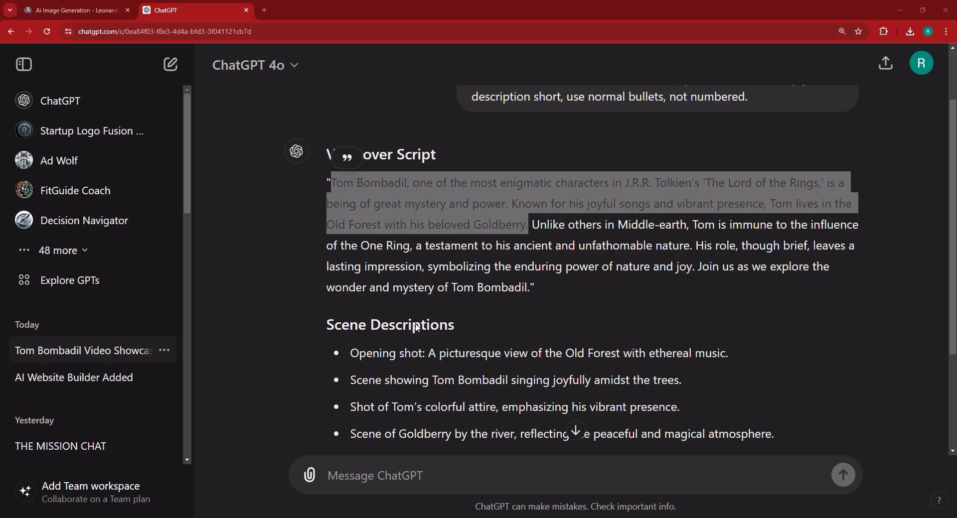
drag(531, 226, 532, 293)
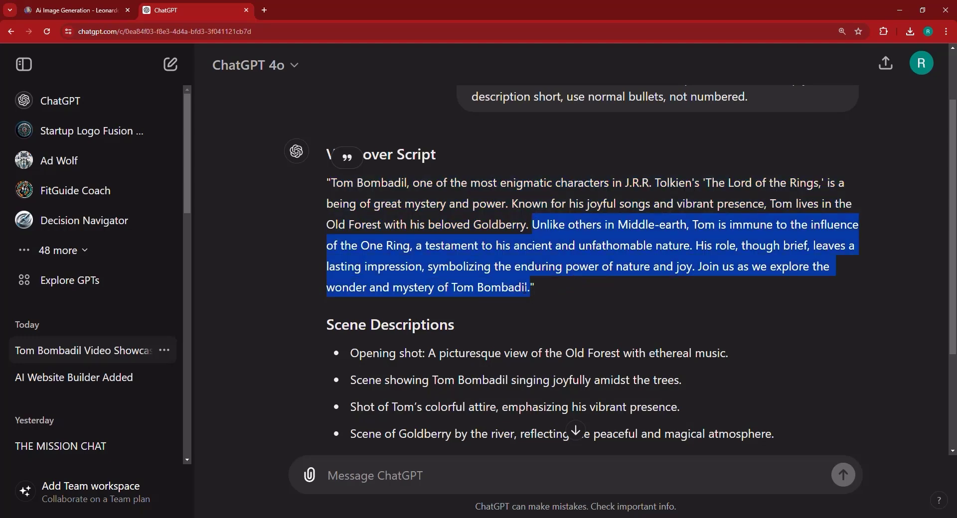
right_click(524, 290)
click(541, 297)
key(alt+Tab)
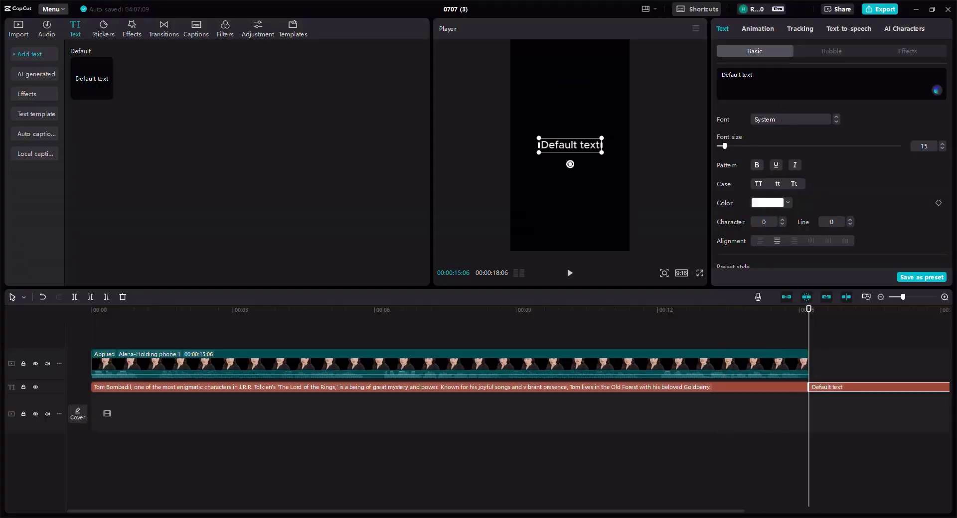
Paste the remaining script, starting 'Unlike others in Middle-earth', into the text clip and browse AI avatars
double_click(570, 145)
key(ctrl+v)
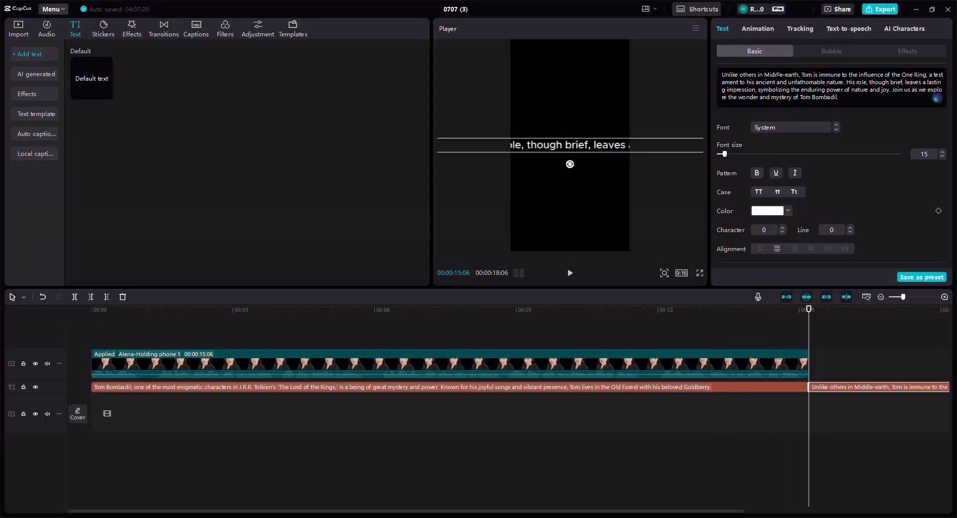
click(890, 29)
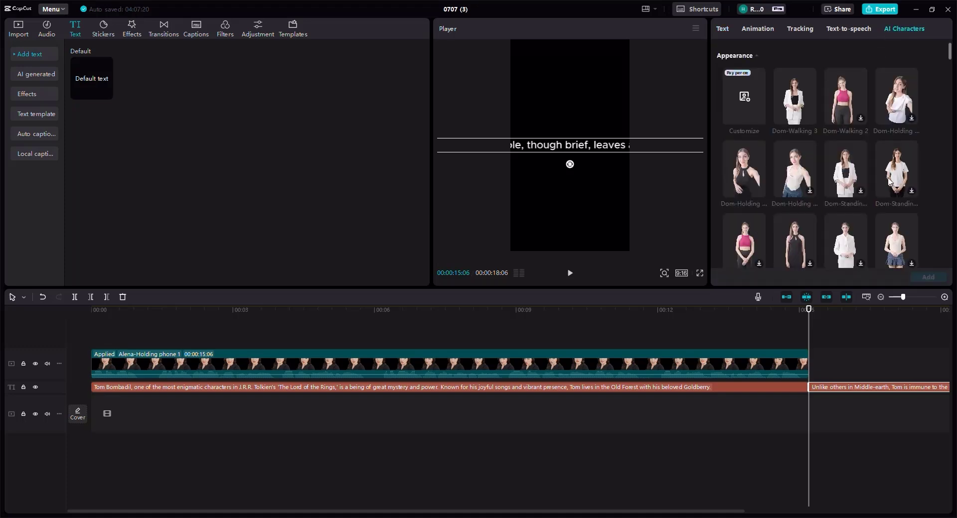
scroll(890, 182, down, 5)
scroll(889, 182, down, 5)
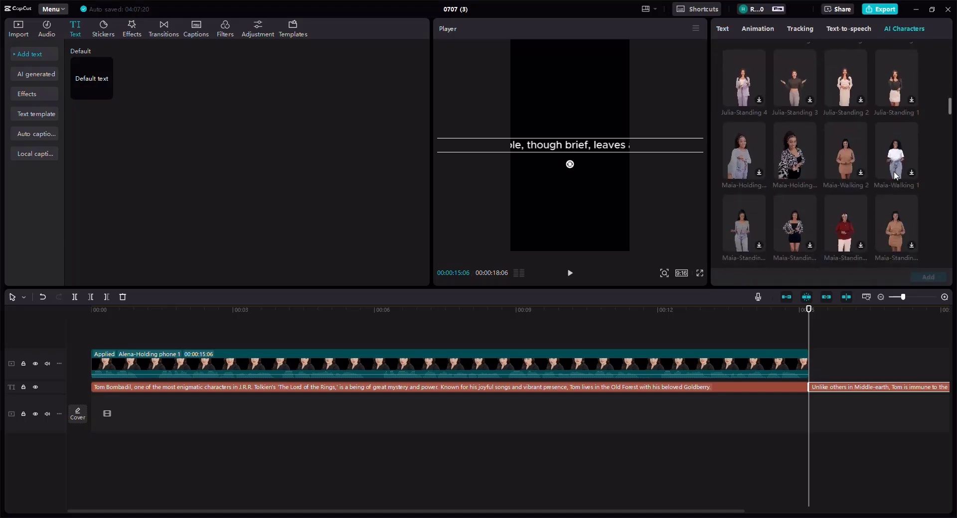
scroll(921, 138, down, 5)
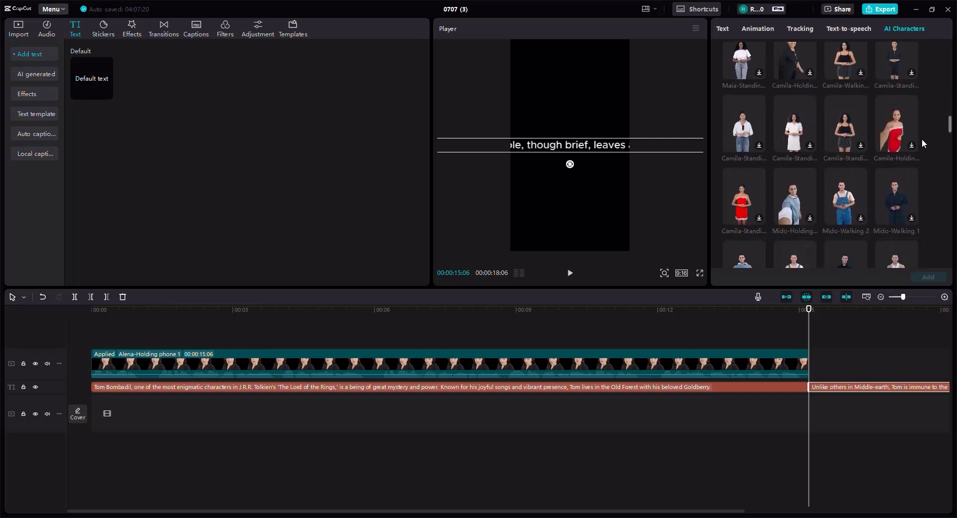
scroll(921, 139, down, 2)
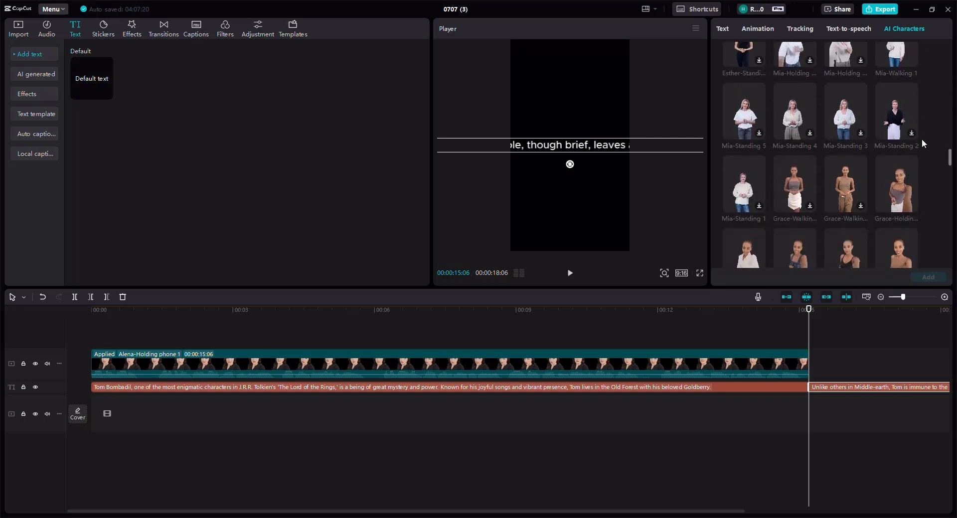
scroll(921, 139, down, 5)
scroll(925, 137, down, 8)
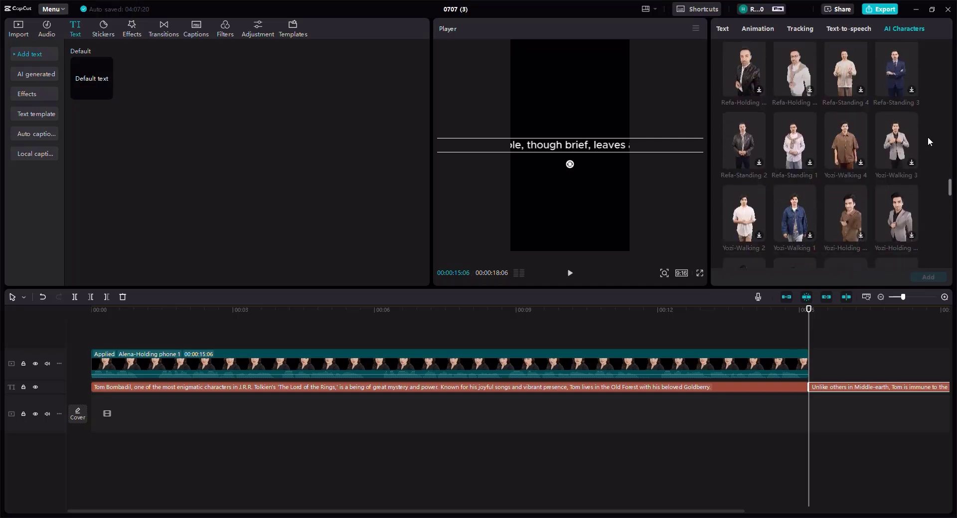
scroll(927, 135, down, 10)
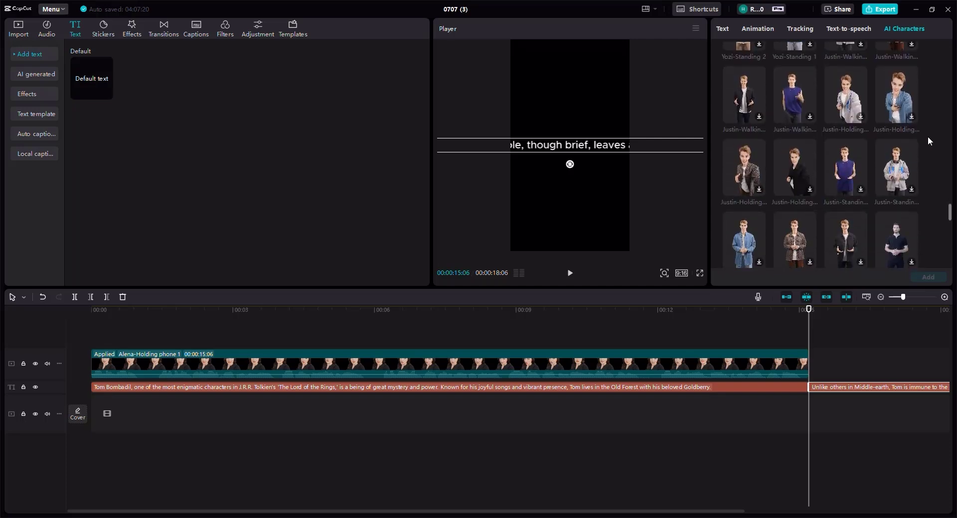
scroll(923, 127, down, 3)
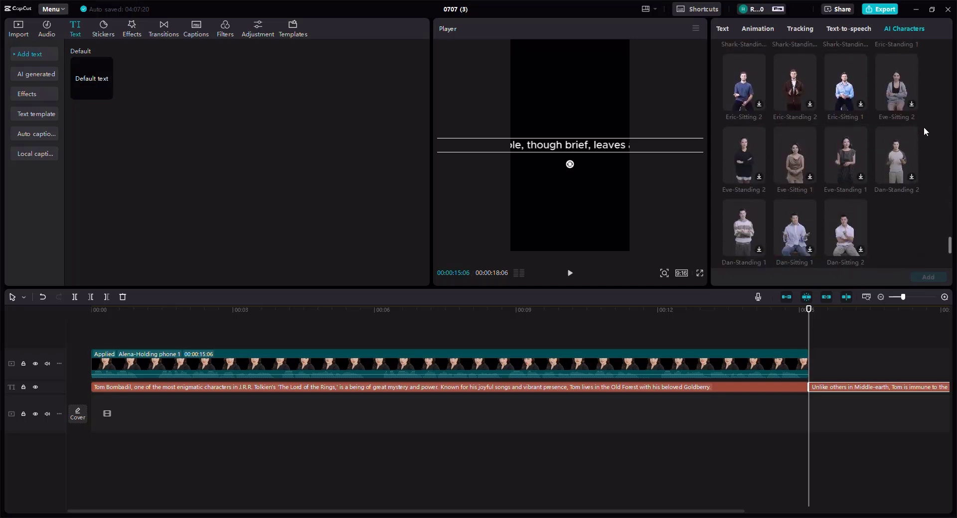
Give the second text clip the Alena-Holding avatar with the Storyteller voice
click(900, 146)
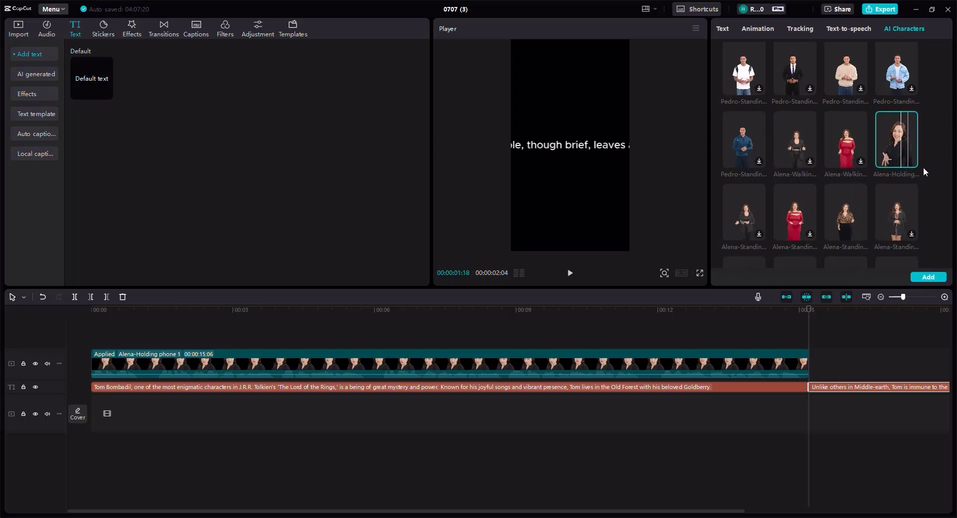
scroll(942, 177, up, 3)
scroll(930, 189, down, 10)
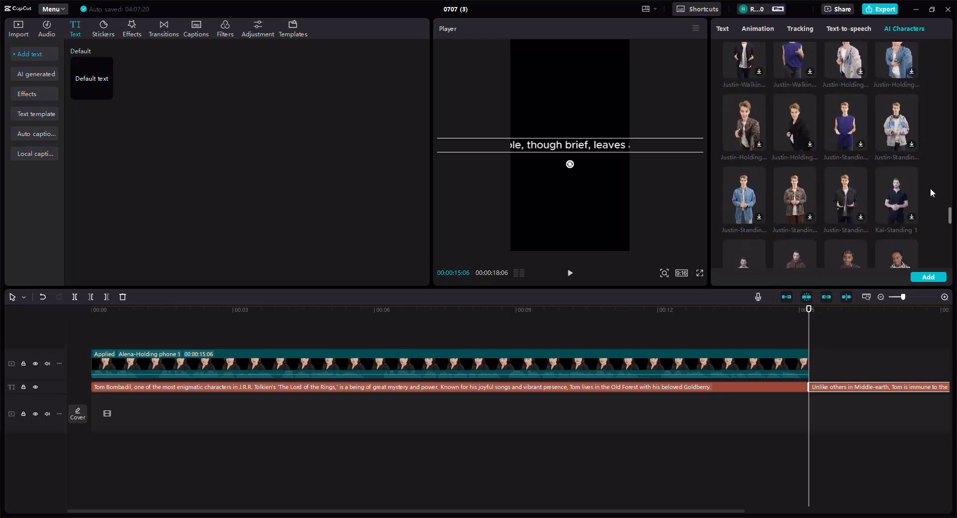
scroll(930, 187, down, 8)
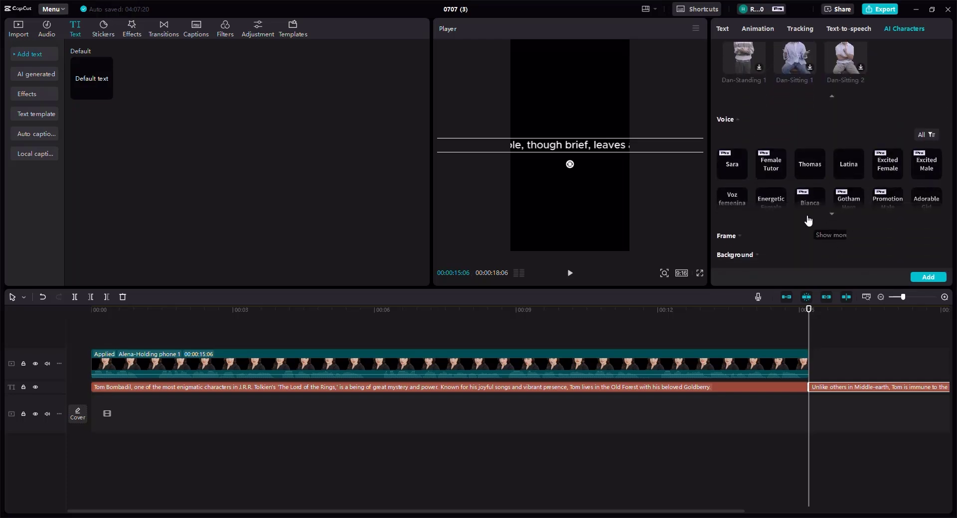
scroll(918, 193, down, 2)
scroll(877, 203, down, 5)
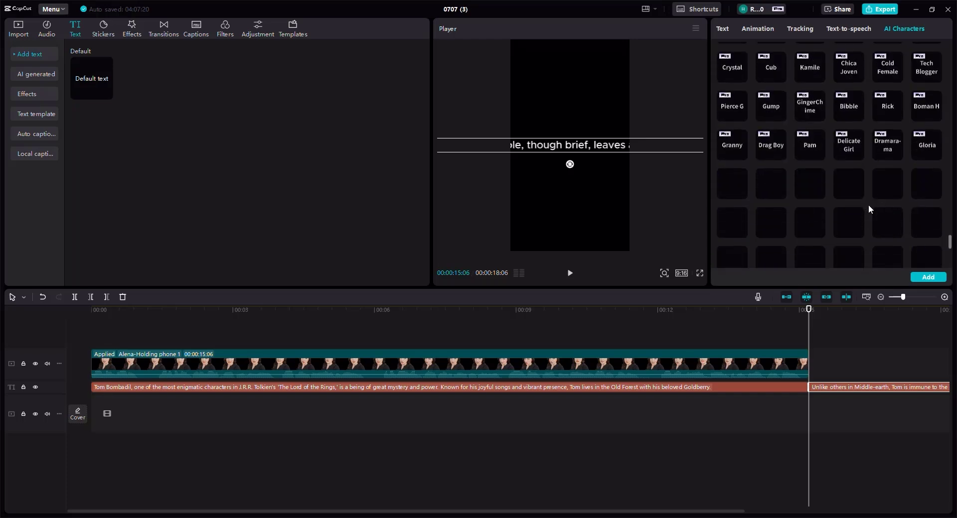
click(937, 280)
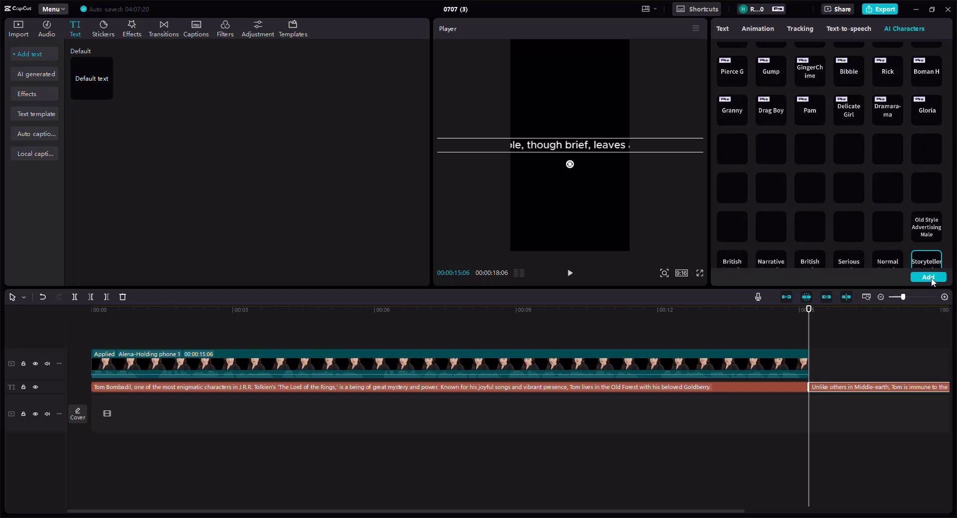
Generate the Alena narration for the remaining script and select its caption clip on the timeline
click(930, 277)
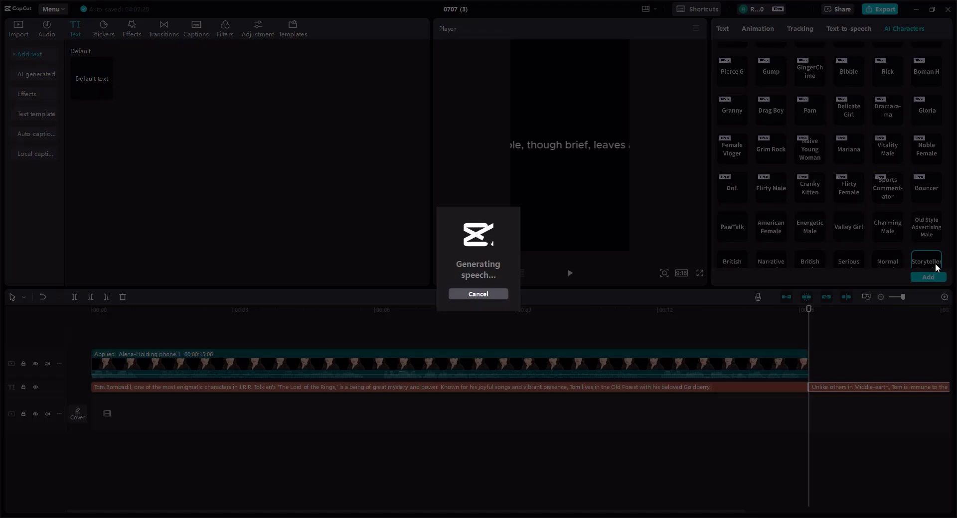
click(478, 295)
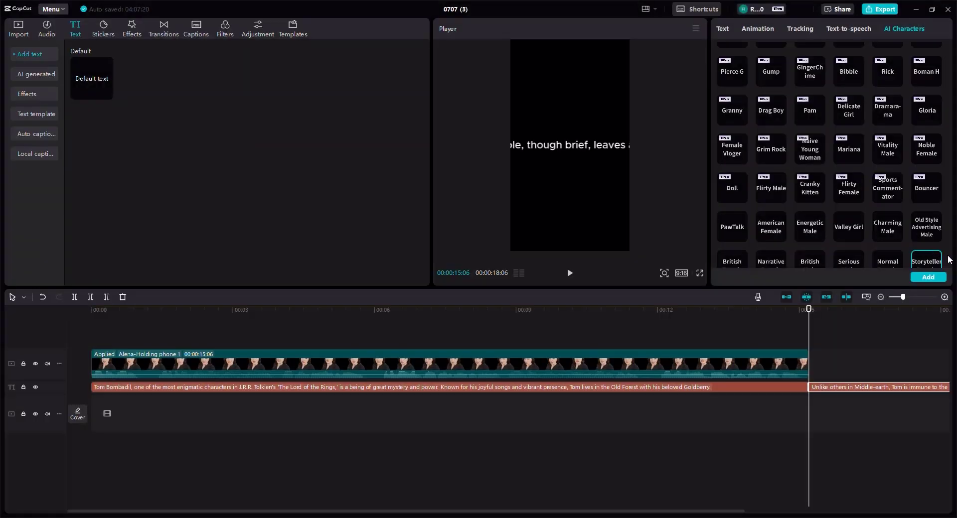
scroll(926, 214, down, 10)
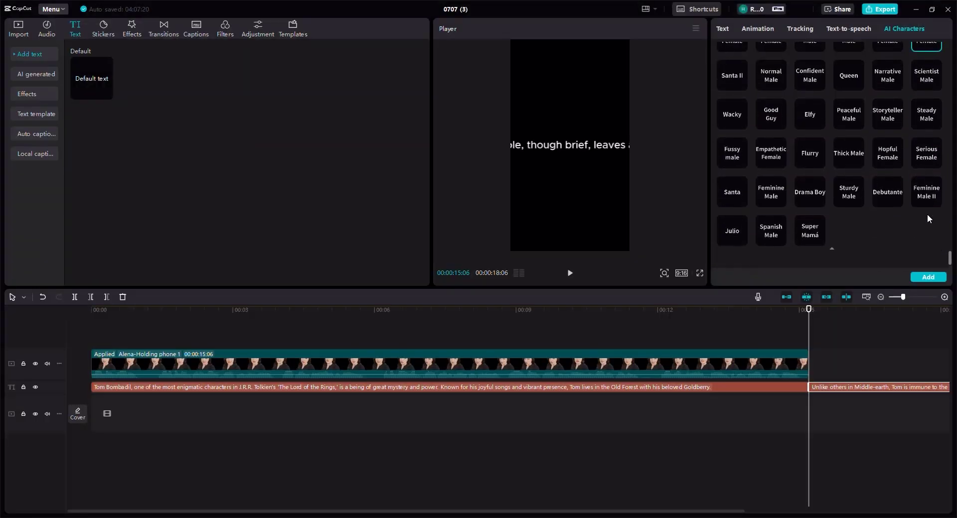
scroll(928, 218, up, 2)
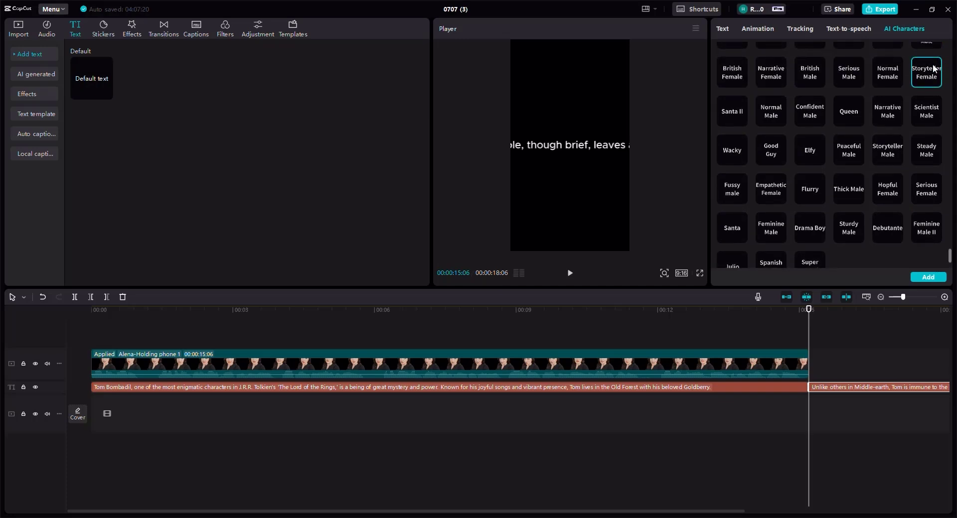
scroll(820, 133, up, 8)
scroll(776, 147, up, 8)
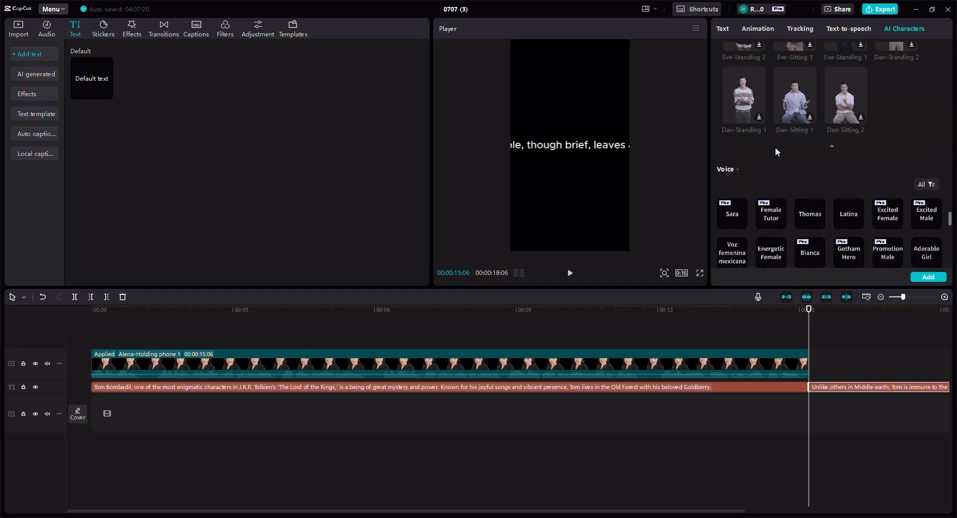
scroll(776, 147, down, 5)
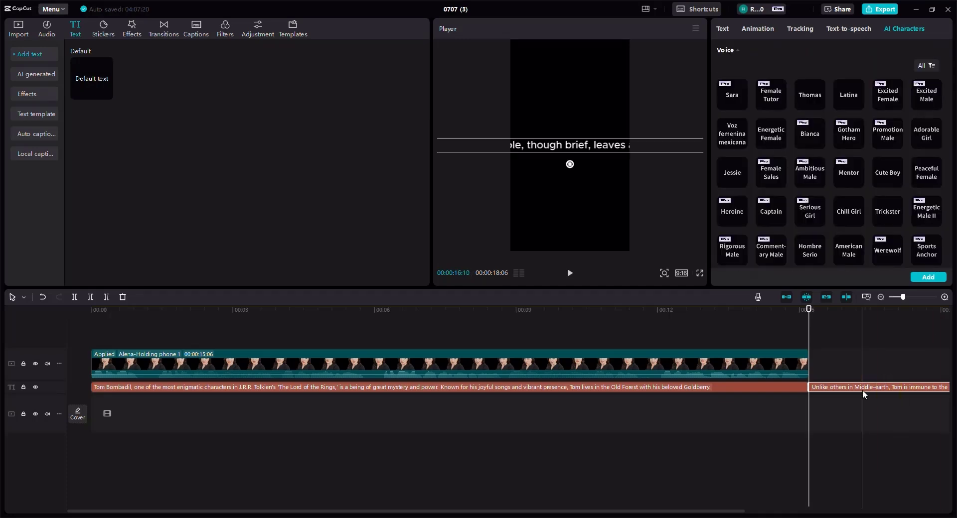
Replace the second caption with a new text clip holding the 'Unlike others in Middle-earth…' paragraph
key(Delete)
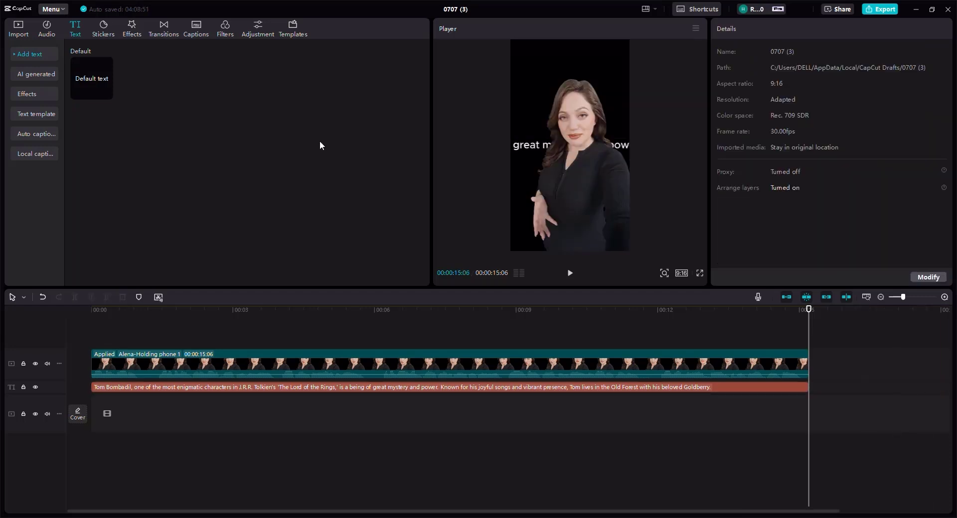
drag(77, 83, 810, 387)
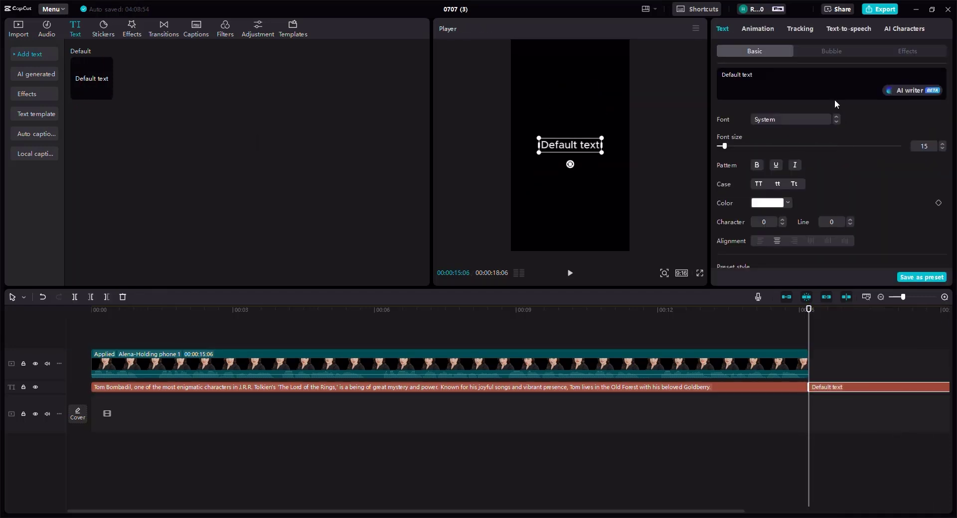
drag(754, 74, 721, 75)
right_click(777, 89)
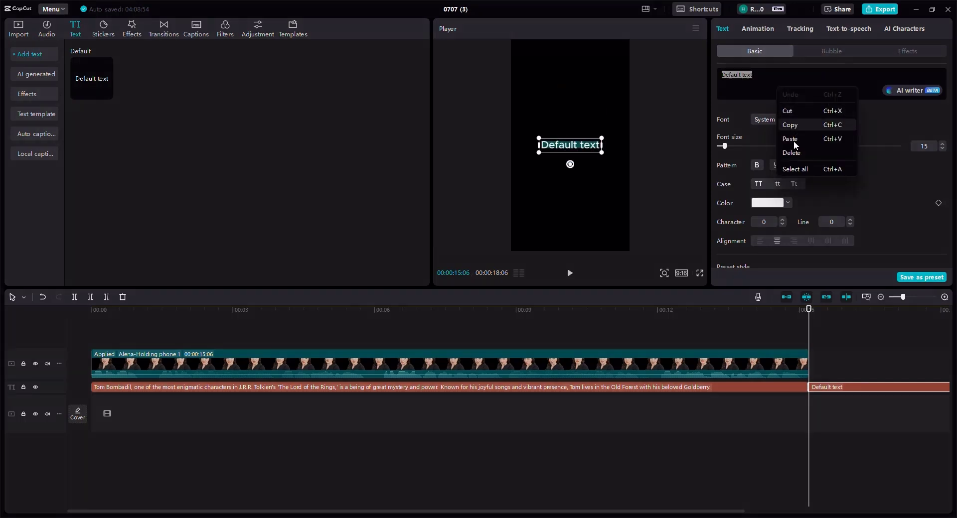
click(790, 139)
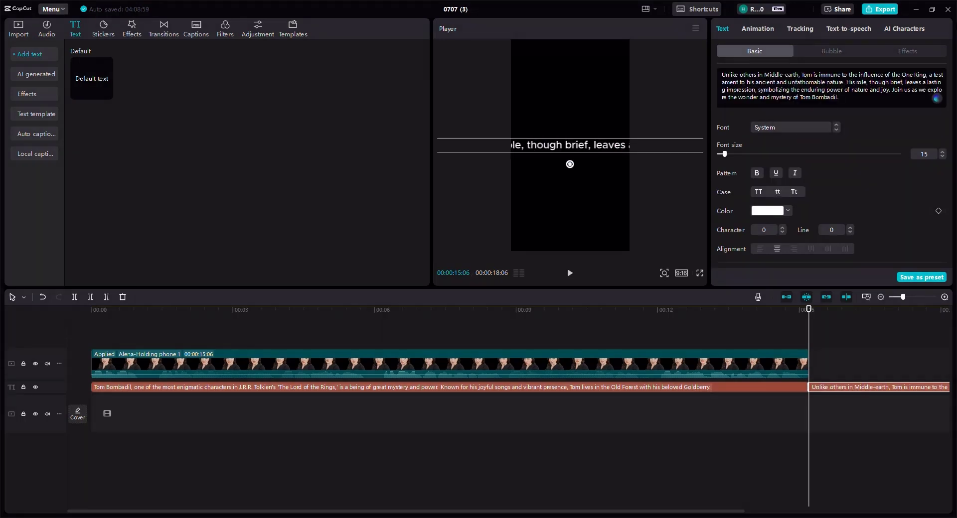
Turn that text into an AI avatar clip voiced by the Alena-Holding phone presenter
click(907, 30)
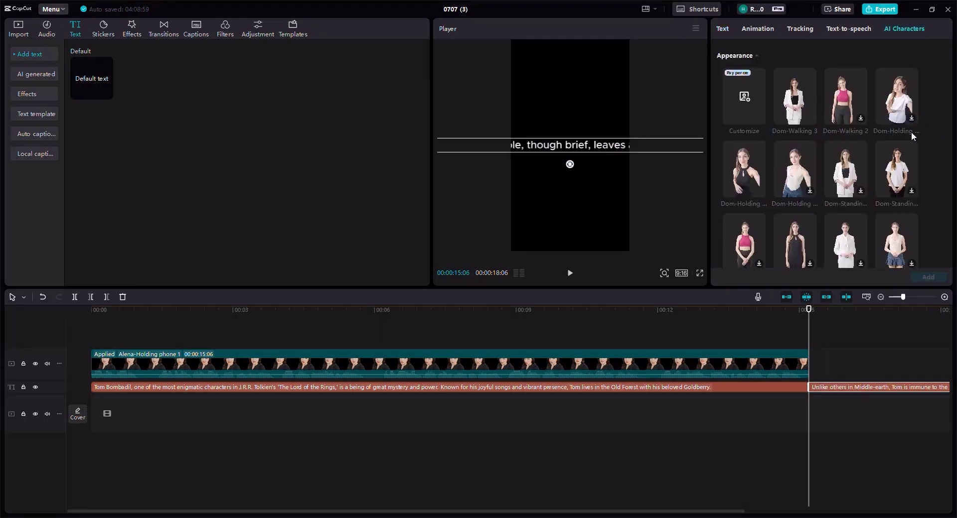
scroll(905, 133, down, 10)
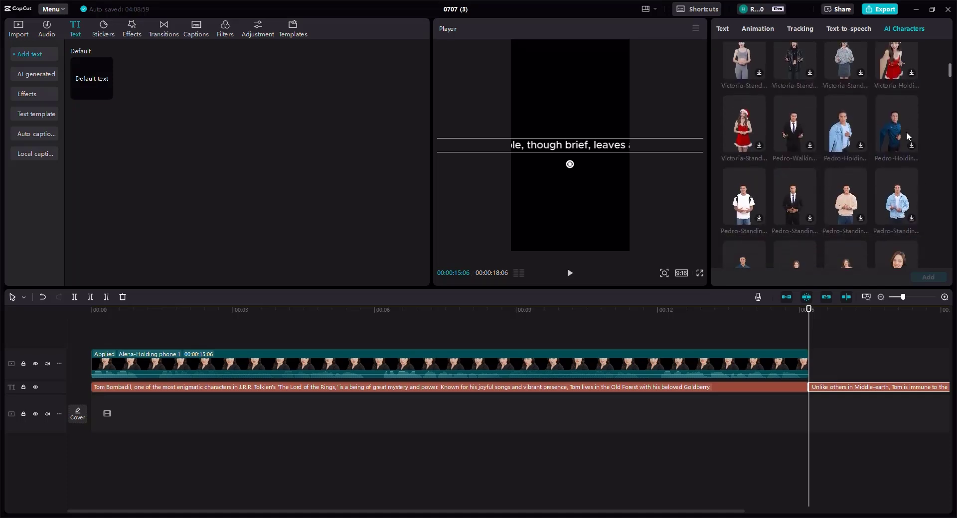
scroll(906, 134, down, 1)
click(893, 243)
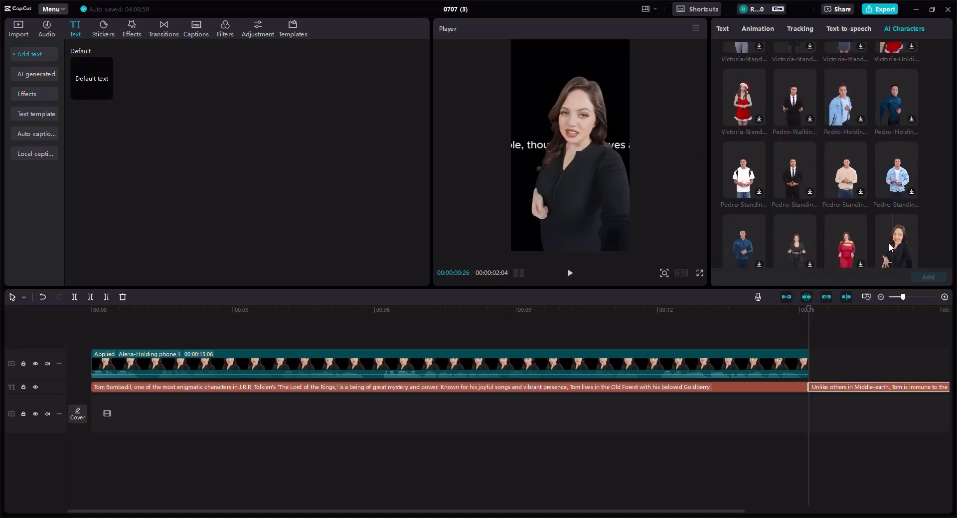
click(927, 277)
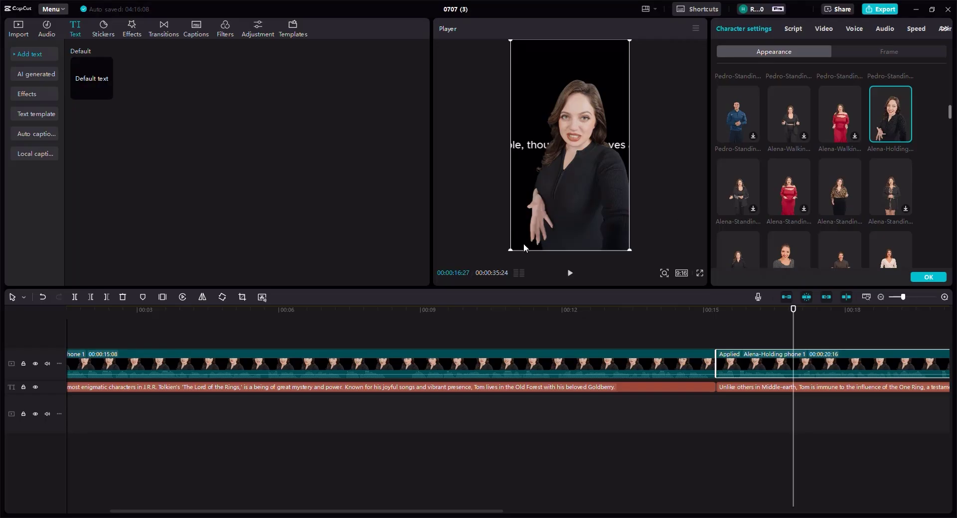
Delete the two caption text clips, leaving only the two Alena presenter clips
click(441, 313)
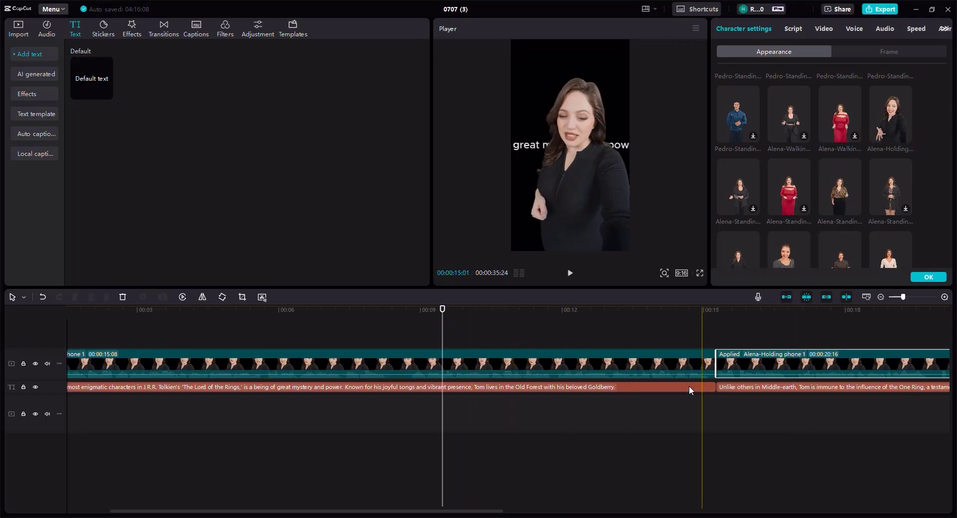
click(740, 387)
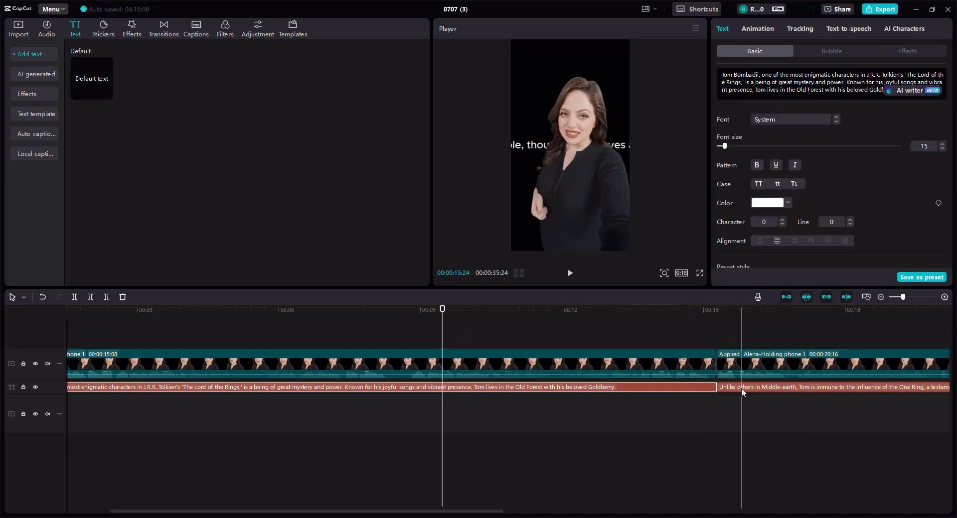
key(Delete)
click(699, 387)
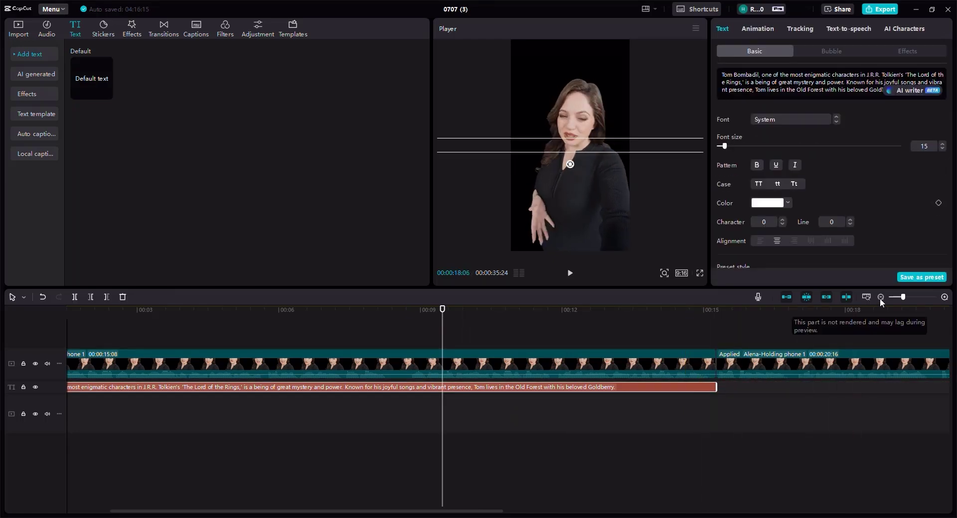
key(Delete)
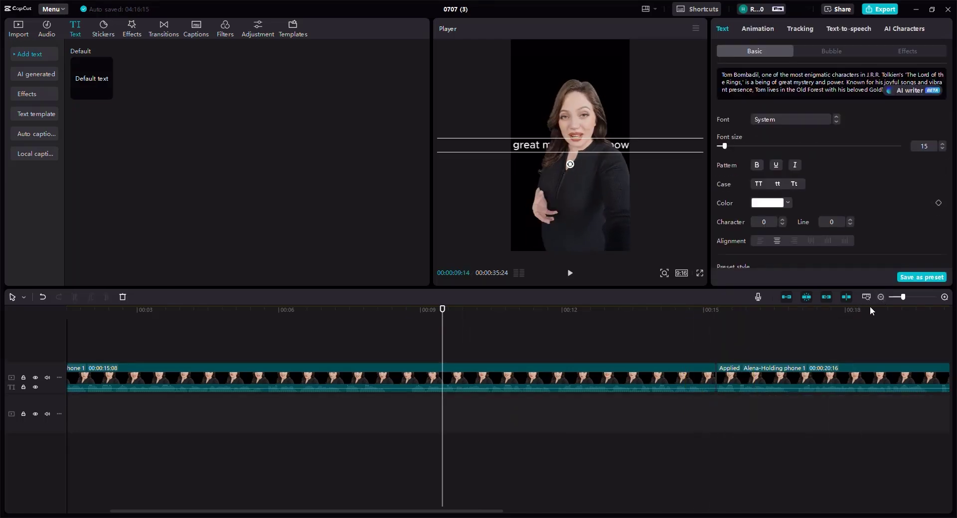
Extract the audio from both Alena presenter clips onto a separate audio track
click(881, 297)
click(880, 297)
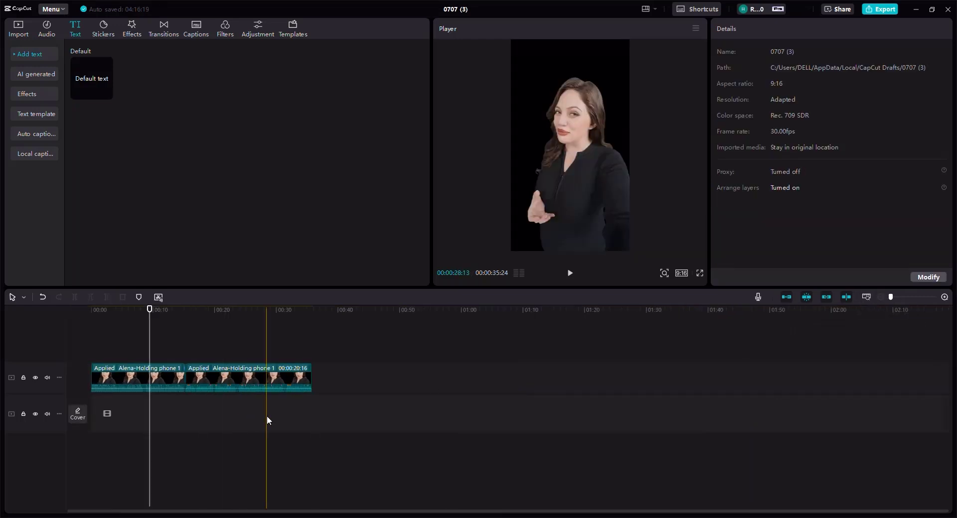
drag(267, 417, 130, 372)
right_click(258, 384)
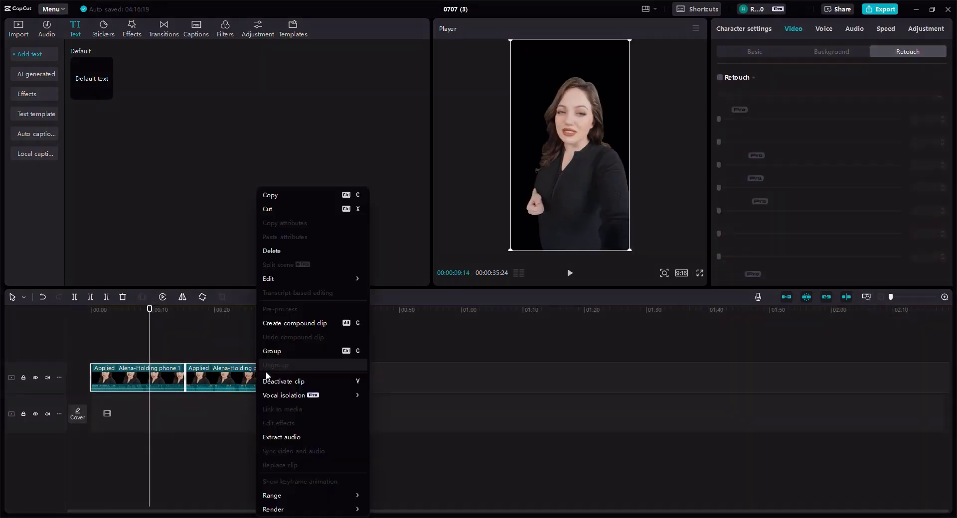
click(286, 437)
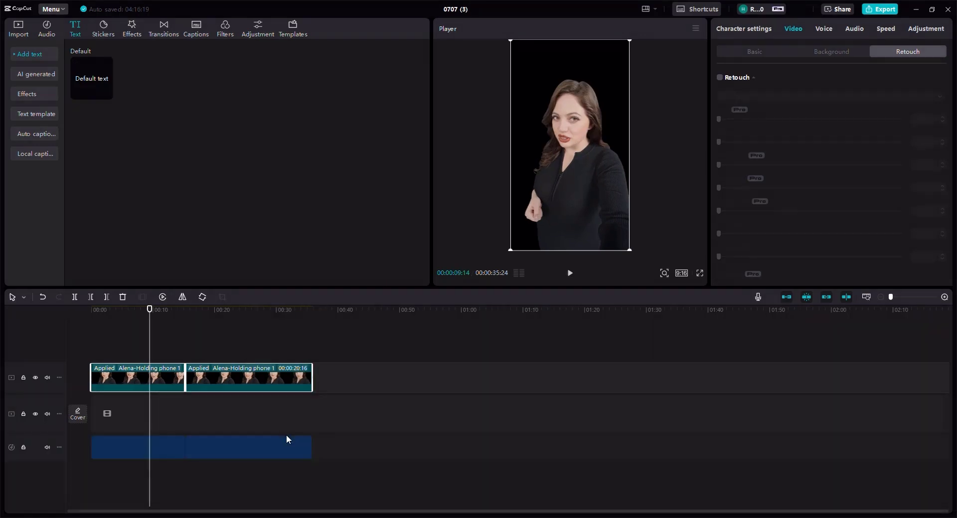
click(210, 466)
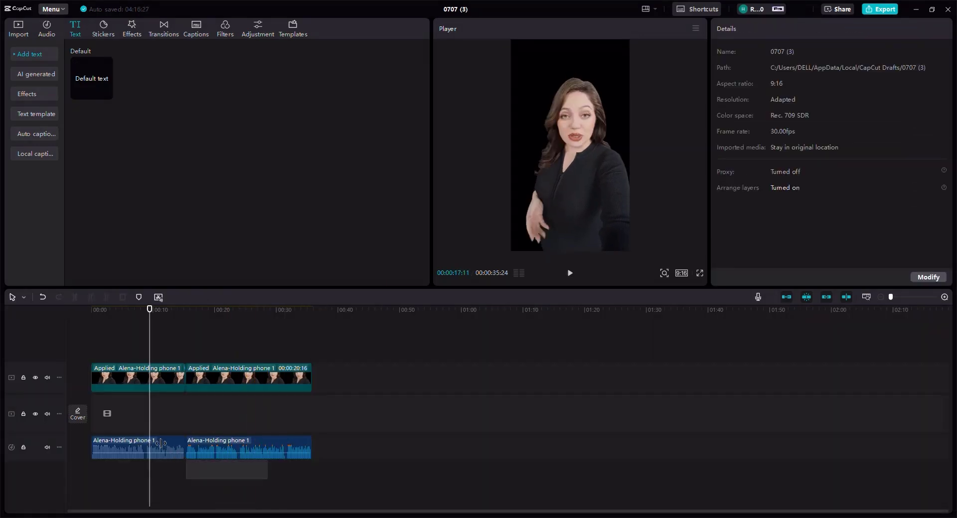
Raise both narration audio clips to 8.7 dB and bring the ChatGPT script back up
click(160, 443)
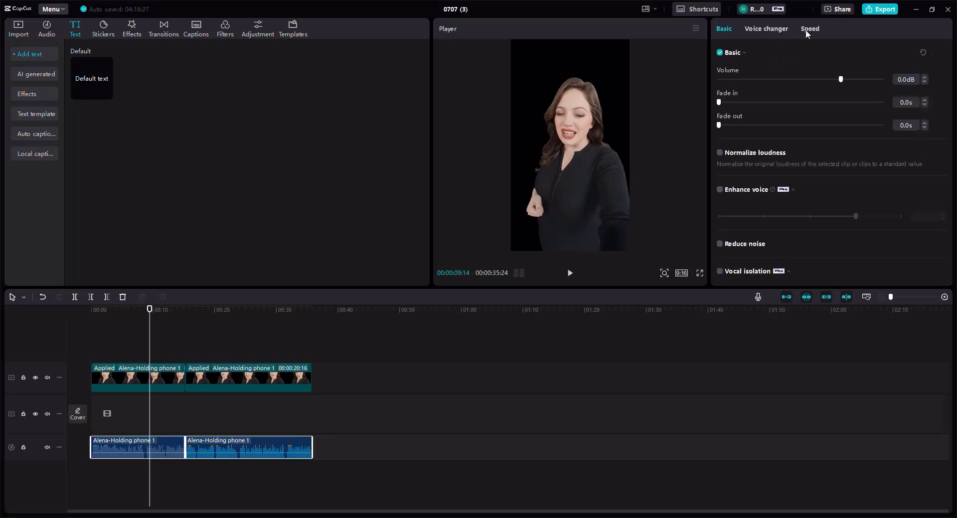
drag(841, 81, 858, 81)
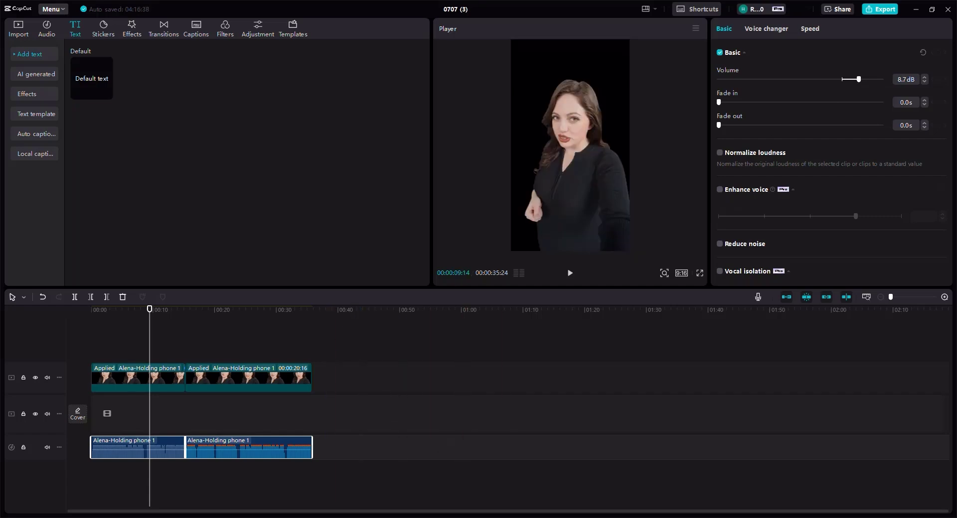
key(alt+Tab)
scroll(483, 294, down, 1)
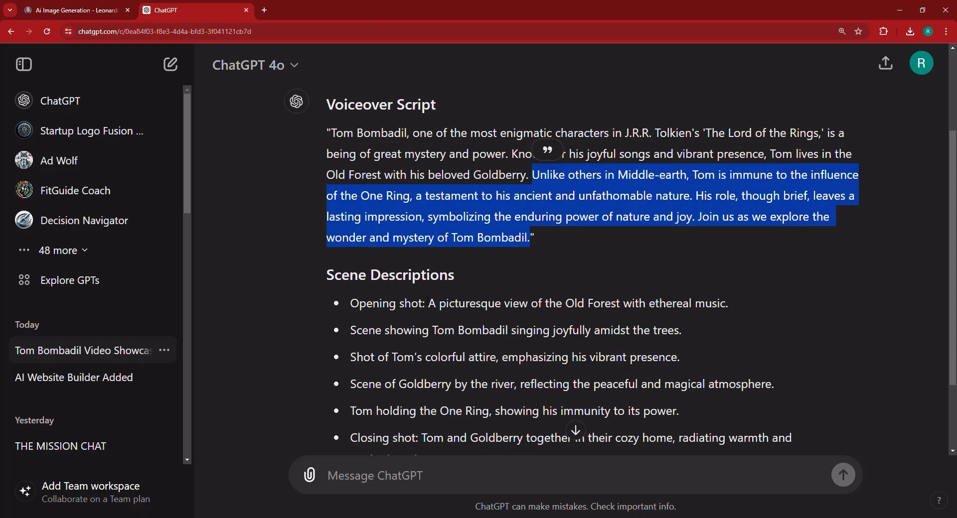
Copy the phrase 'A picturesque view of the Old Forest' from ChatGPT's scene list
drag(428, 303, 621, 305)
right_click(609, 302)
click(614, 314)
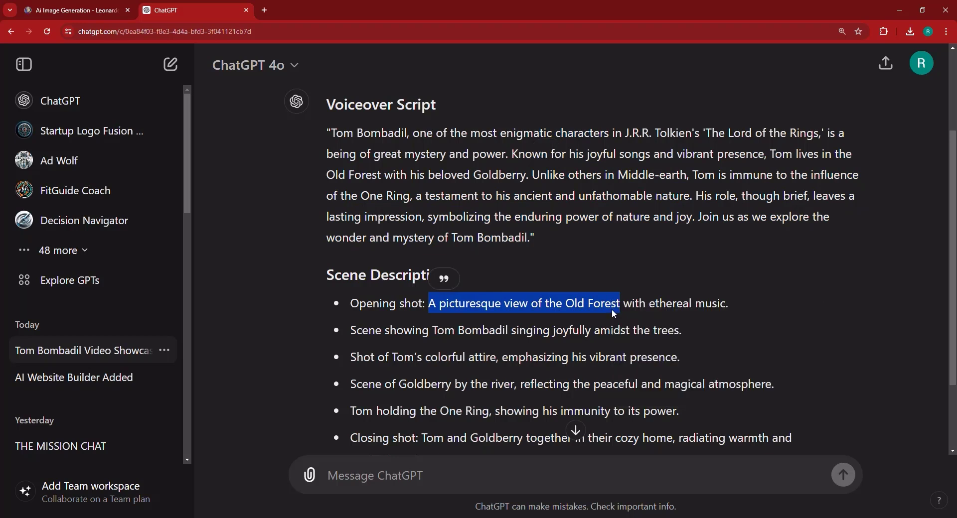
Replace Leonardo's pizza prompt with 'A picturesque view of the Old Forest' and generate images
click(76, 6)
scroll(401, 376, up, 5)
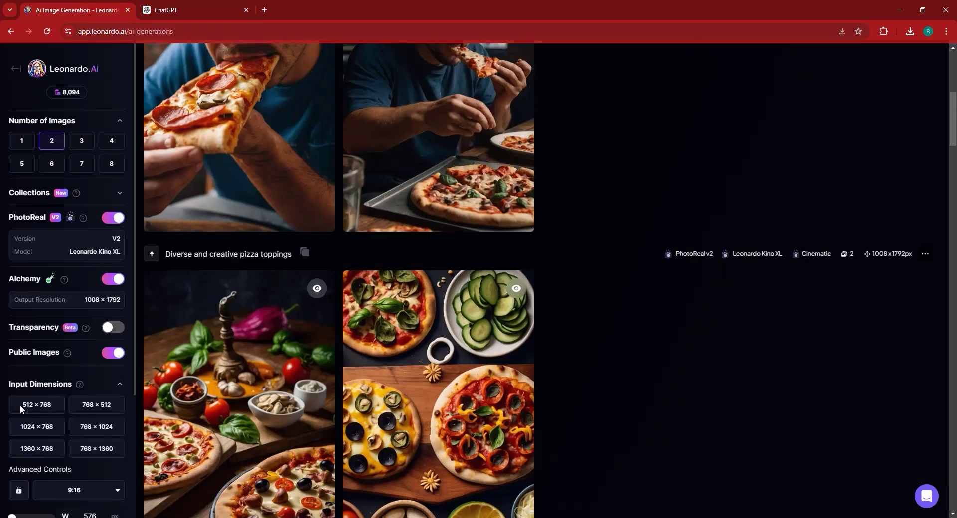
click(87, 490)
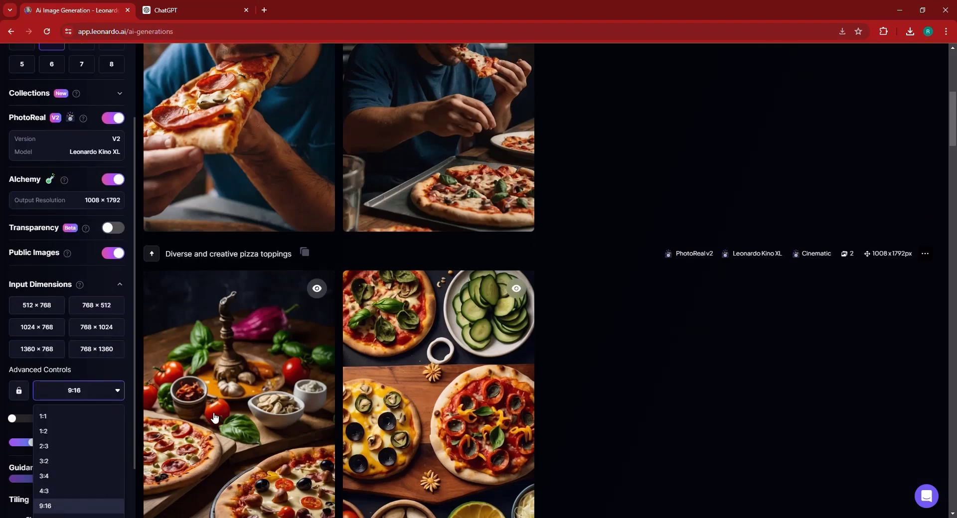
scroll(298, 401, up, 7)
triple_click(254, 96)
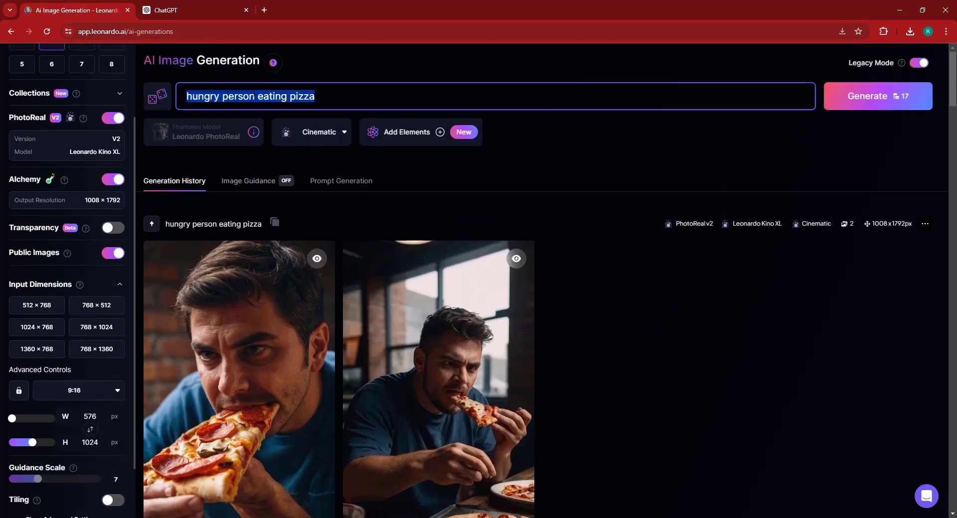
right_click(254, 95)
click(279, 151)
key(ctrl+v)
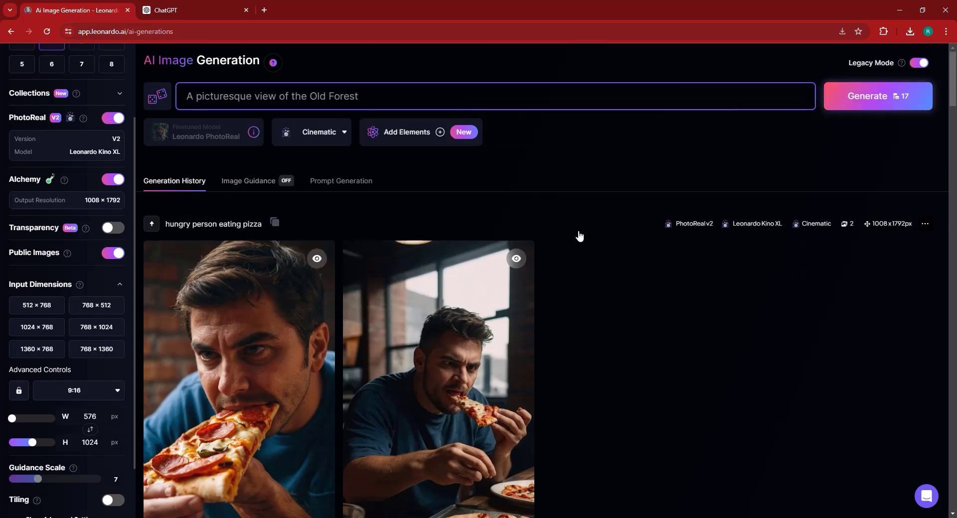
key(Return)
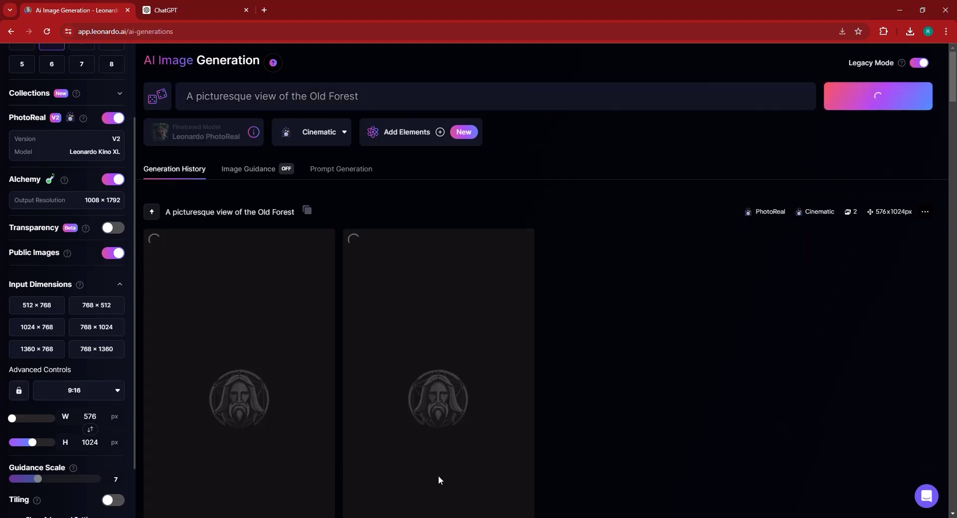
Copy the 'Tom Bombadil singing joyfully amidst the trees' scene line from ChatGPT
click(218, 8)
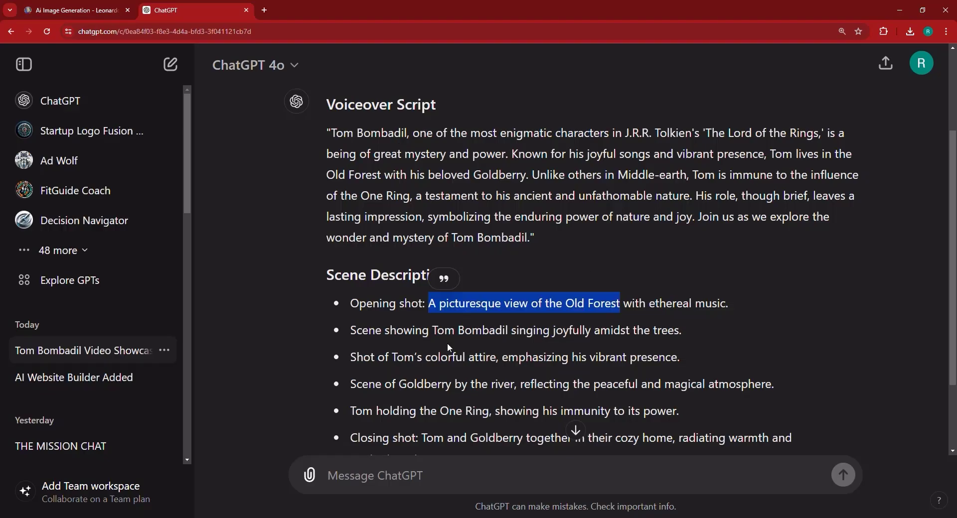
drag(433, 329, 679, 338)
right_click(679, 338)
click(685, 341)
Paste it as Leonardo's prompt, prefixed with 'Wizard', and generate
click(94, 6)
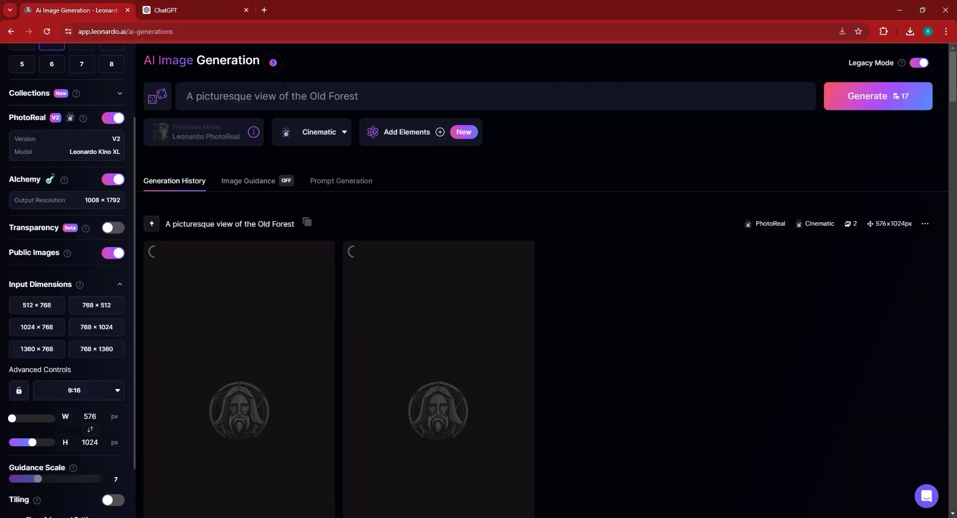
triple_click(256, 96)
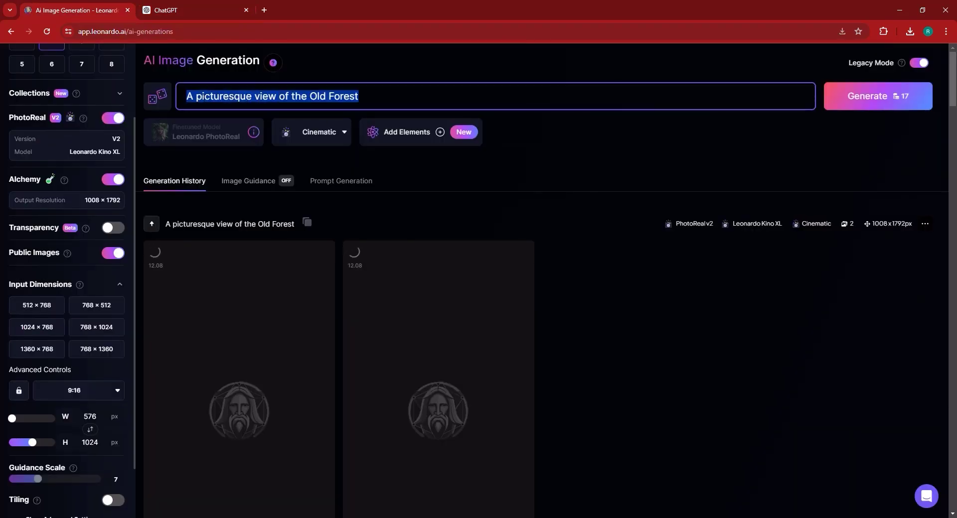
key(ctrl+v)
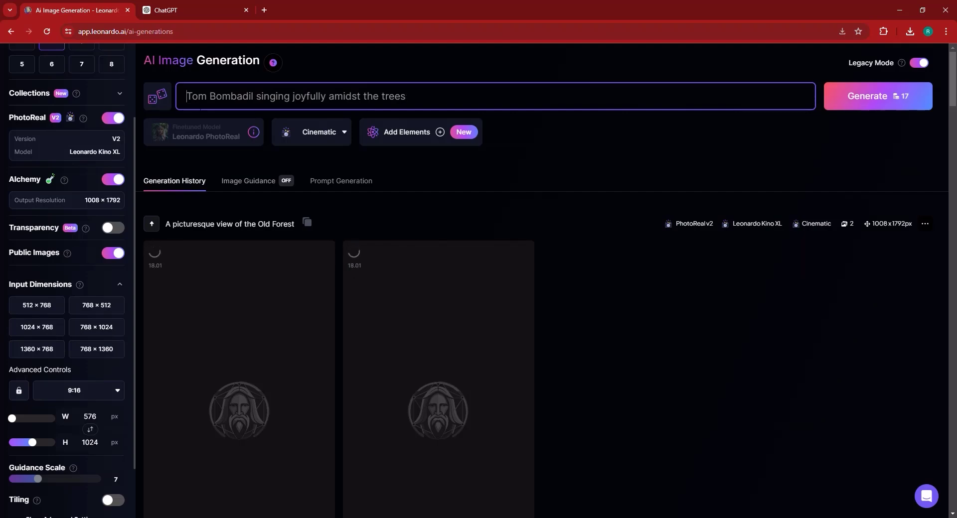
text(Wizard)
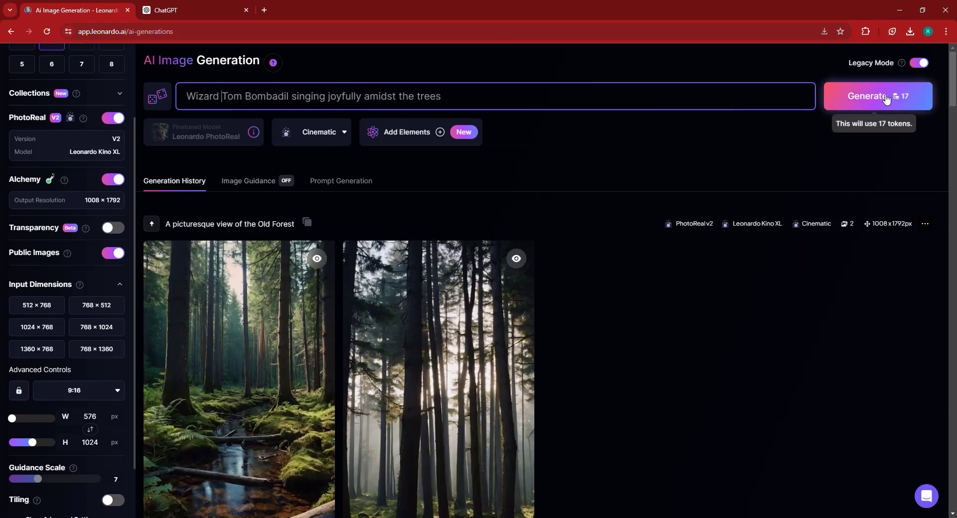
click(215, 9)
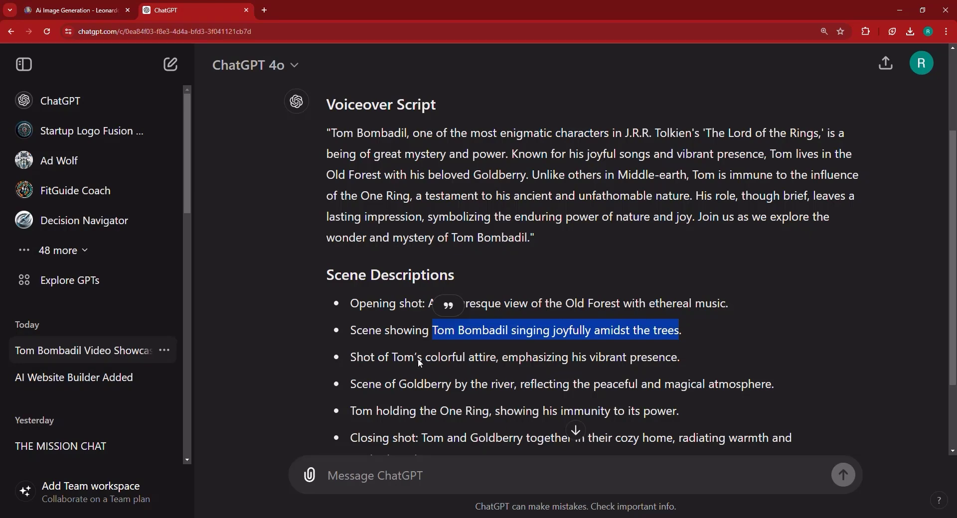
click(114, 11)
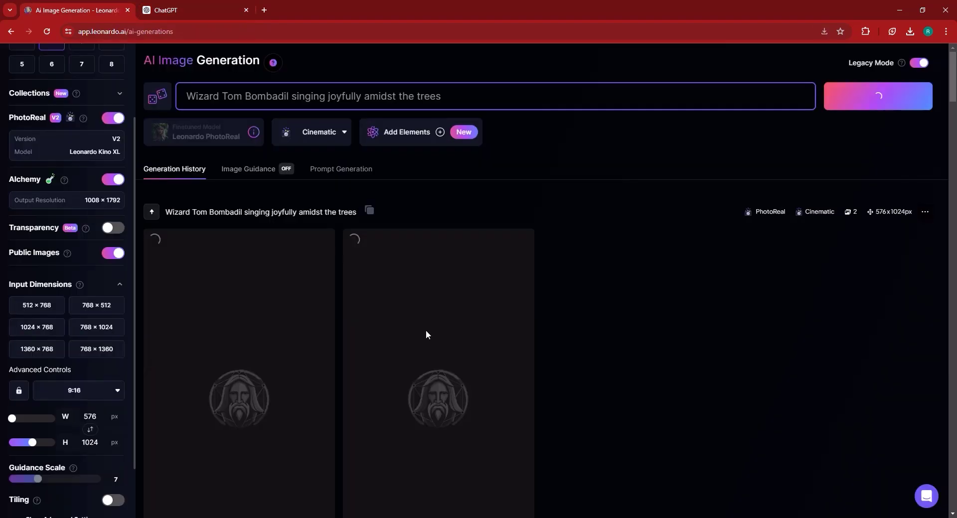
Copy the 'Goldberry by the river' scene from ChatGPT and make it Leonardo's prompt
key(ctrl+Tab)
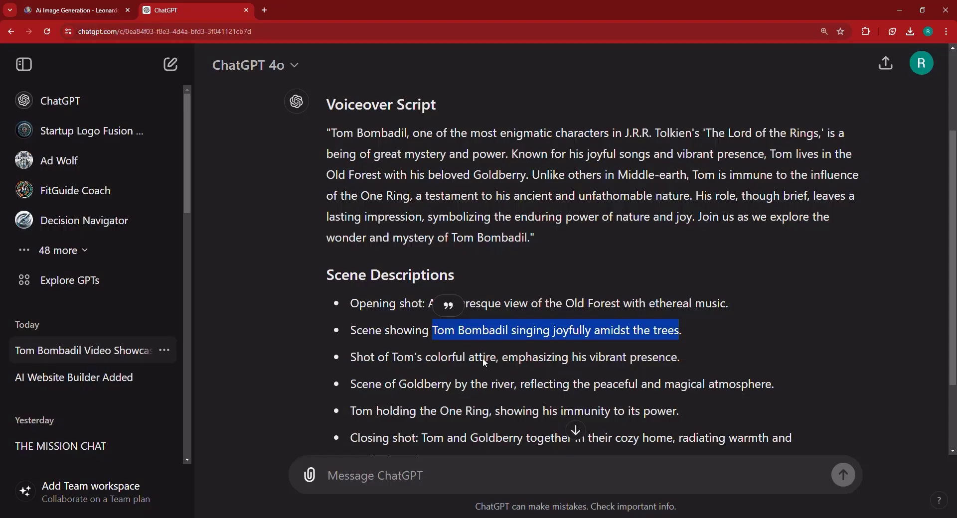
scroll(456, 397, down, 1)
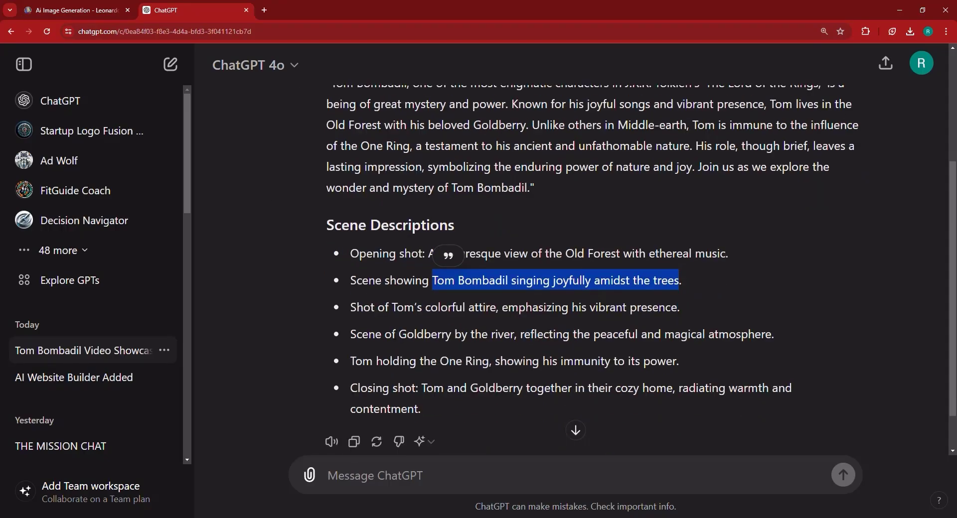
drag(399, 333, 773, 333)
right_click(768, 333)
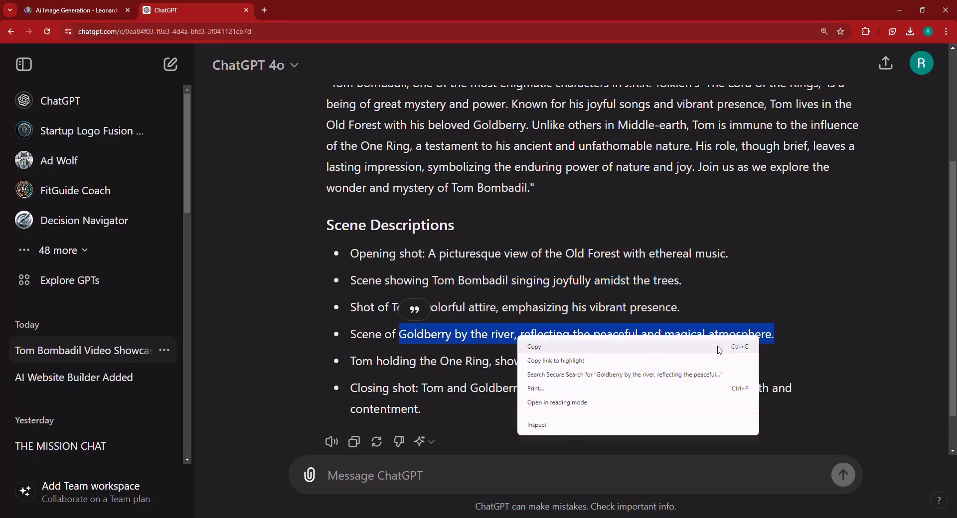
click(543, 348)
click(75, 10)
click(239, 99)
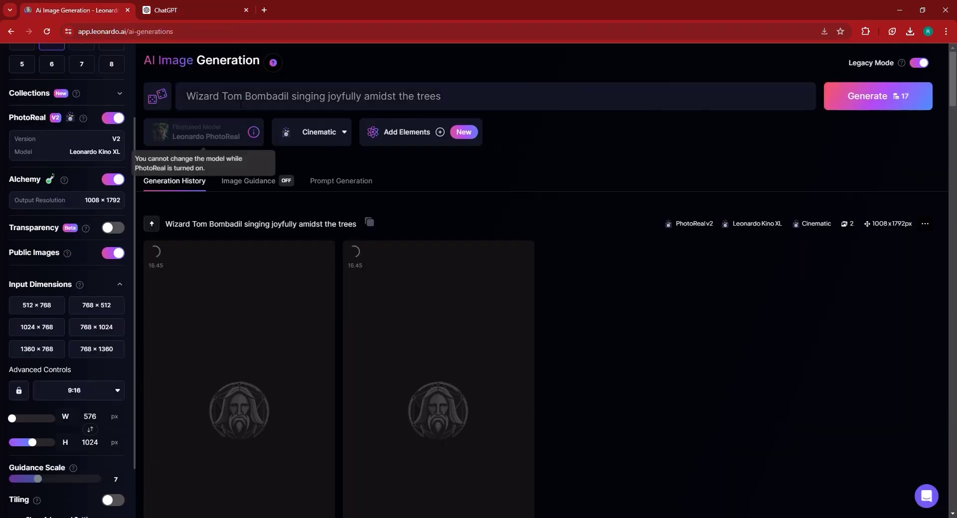
key(ctrl+a)
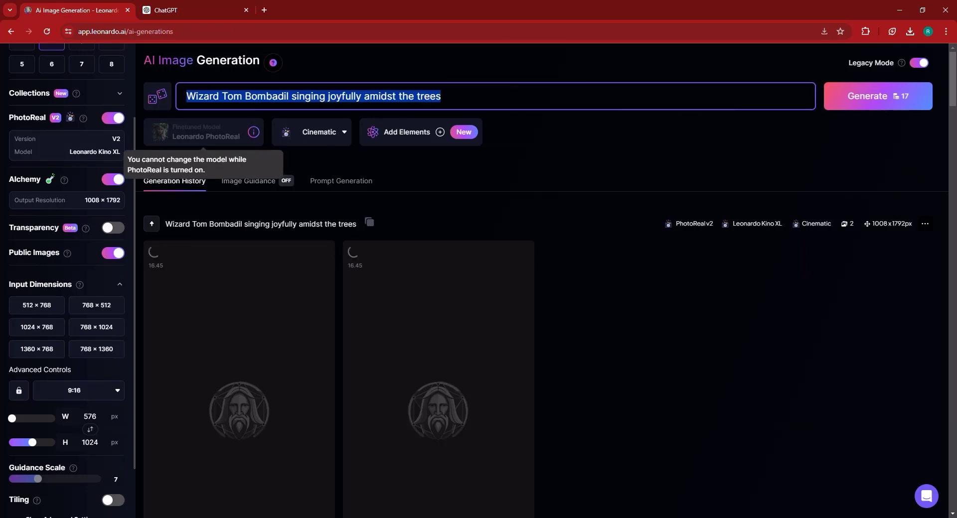
key(ctrl+v)
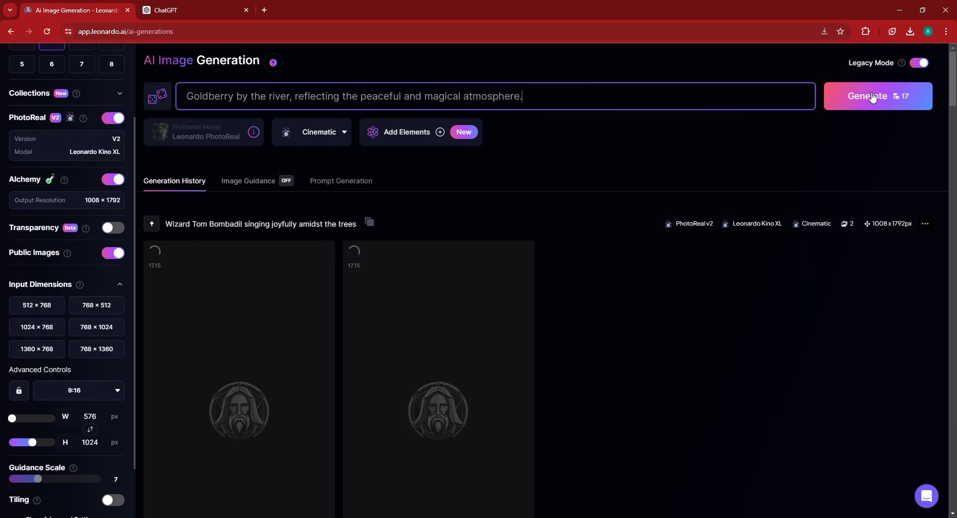
Copy the Tom holding the One Ring scene line, ready to replace the Goldberry prompt
click(185, 7)
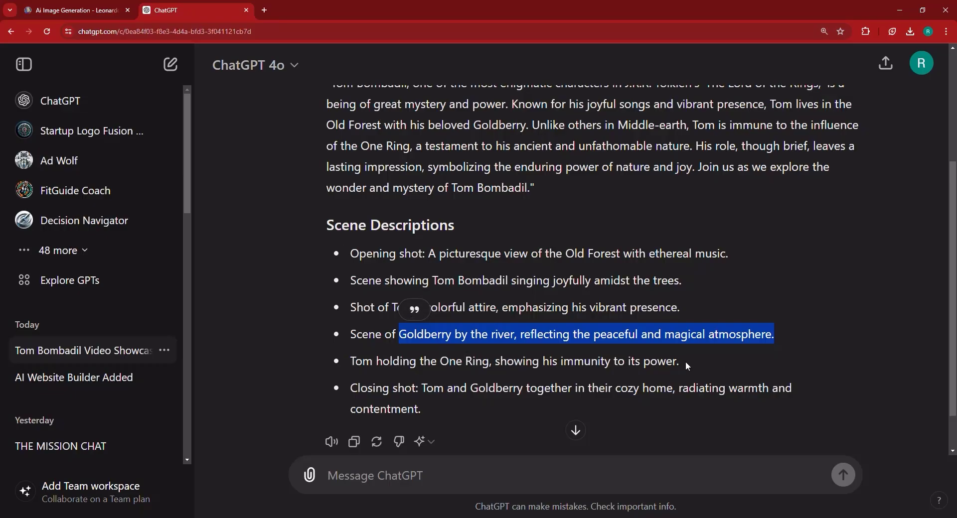
drag(688, 366, 352, 364)
right_click(375, 364)
click(391, 372)
click(77, 10)
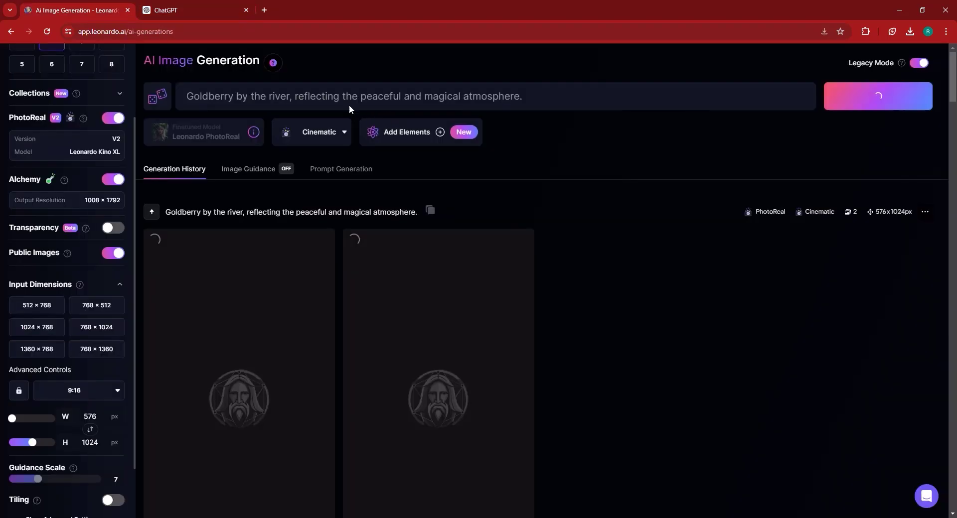
triple_click(238, 96)
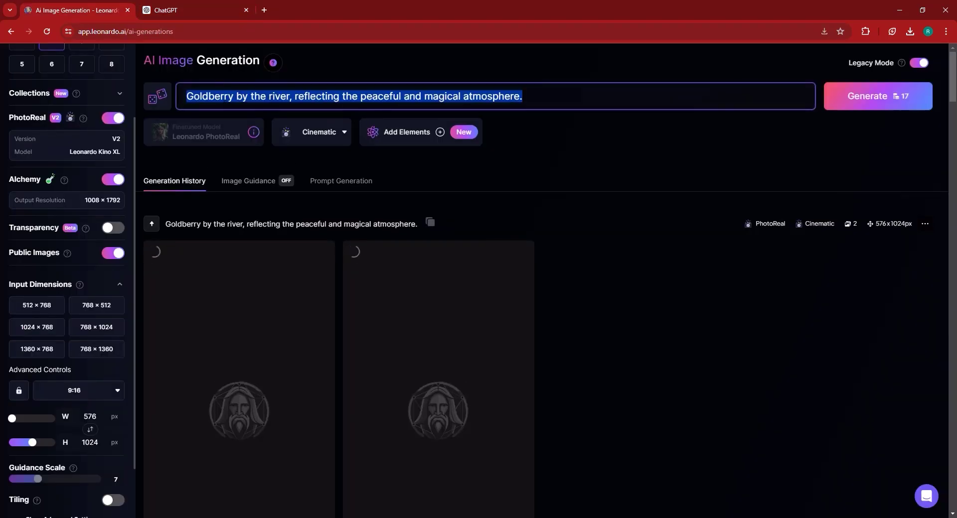
Paste the One Ring scene as the prompt, adding 'bombadil the wizard' after Tom
key(ctrl+v)
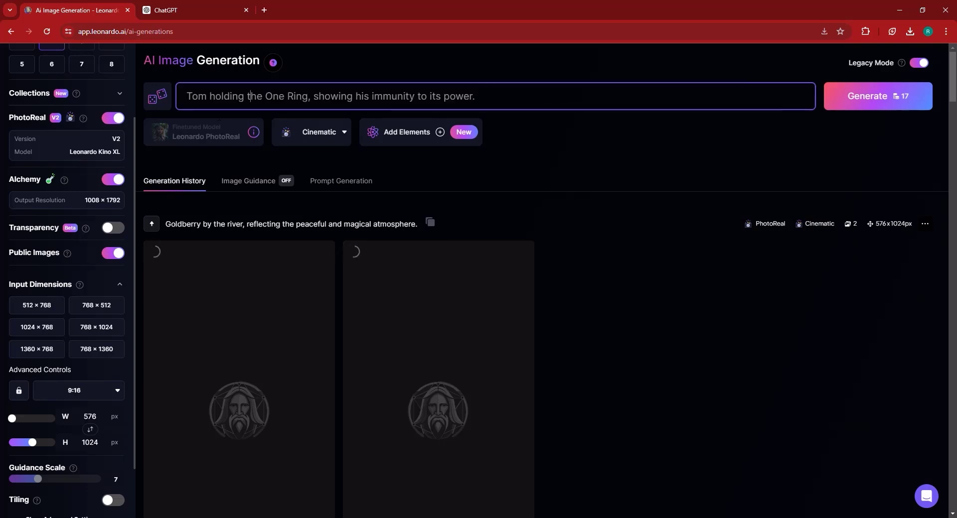
click(209, 97)
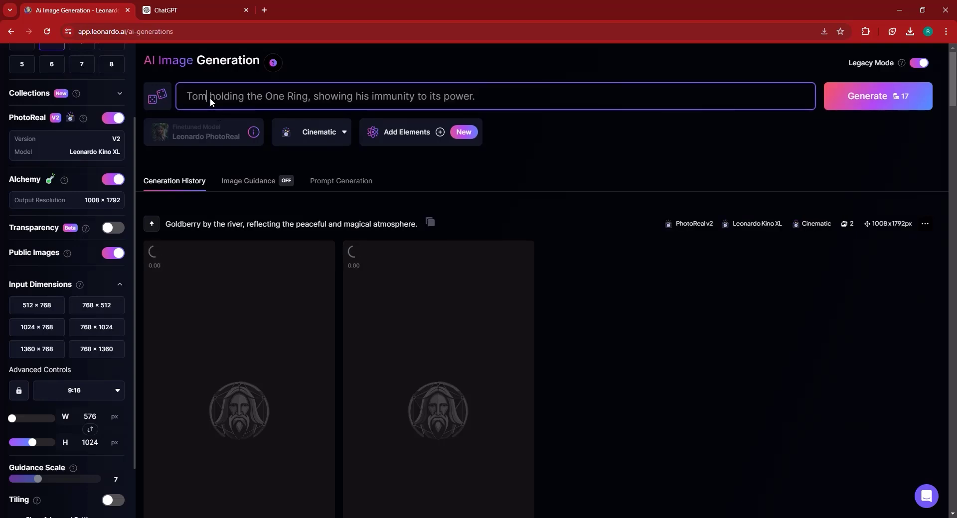
text(bombadil)
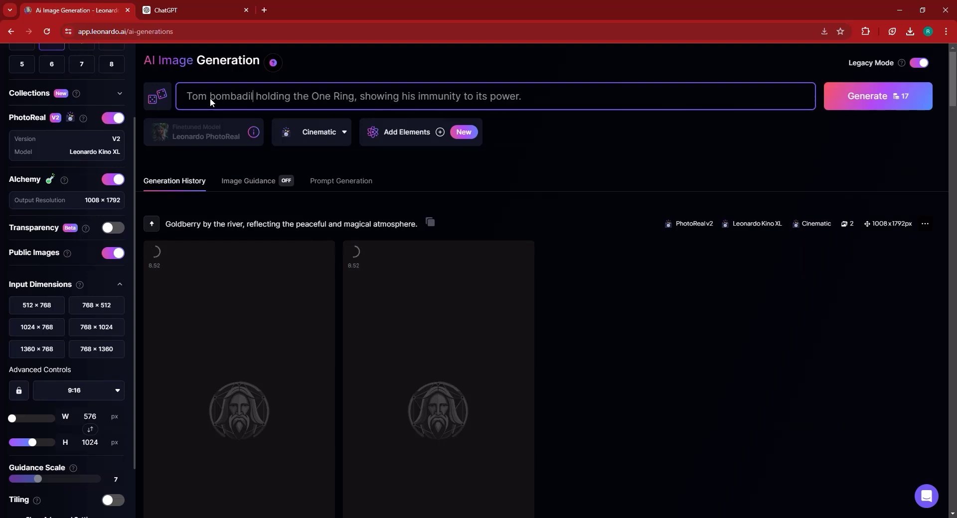
text( the w)
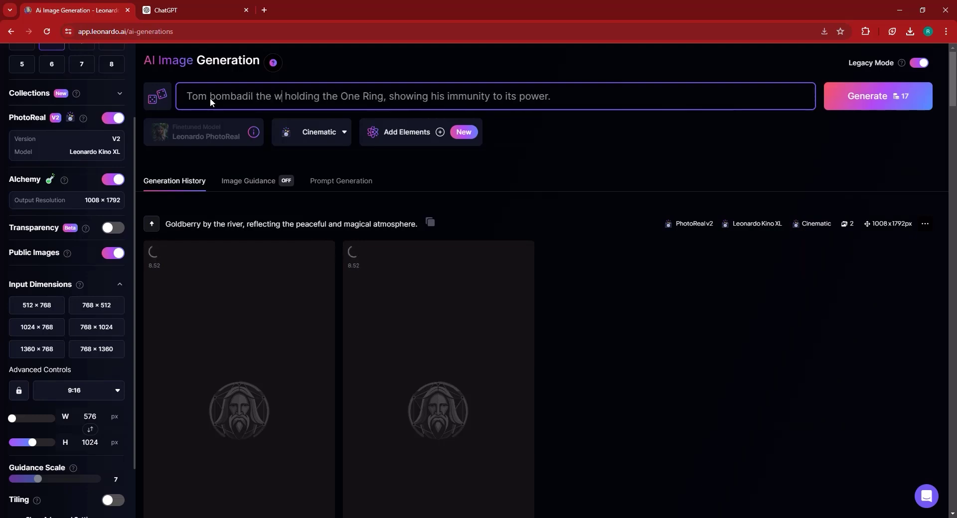
text(izard)
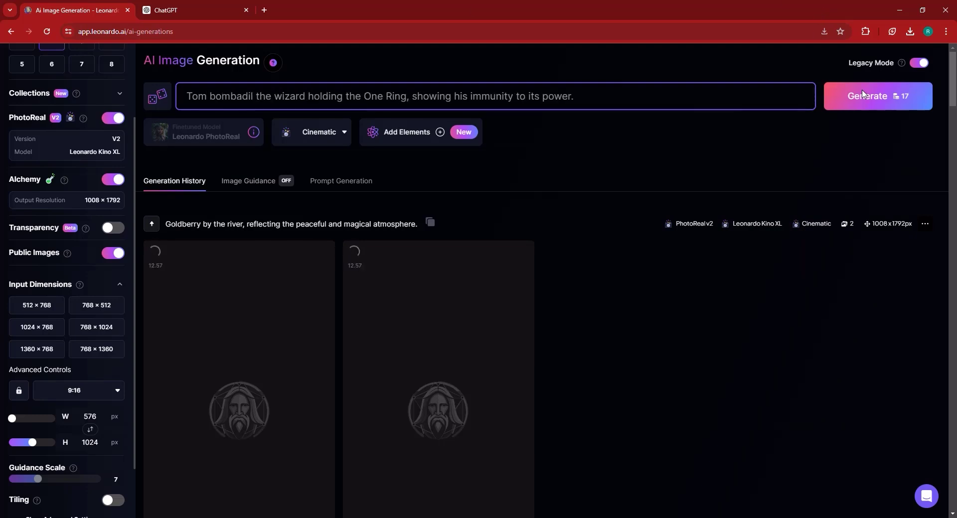
Generate the One Ring images and paste the Tom and Goldberry cozy home scene as the next prompt
click(191, 10)
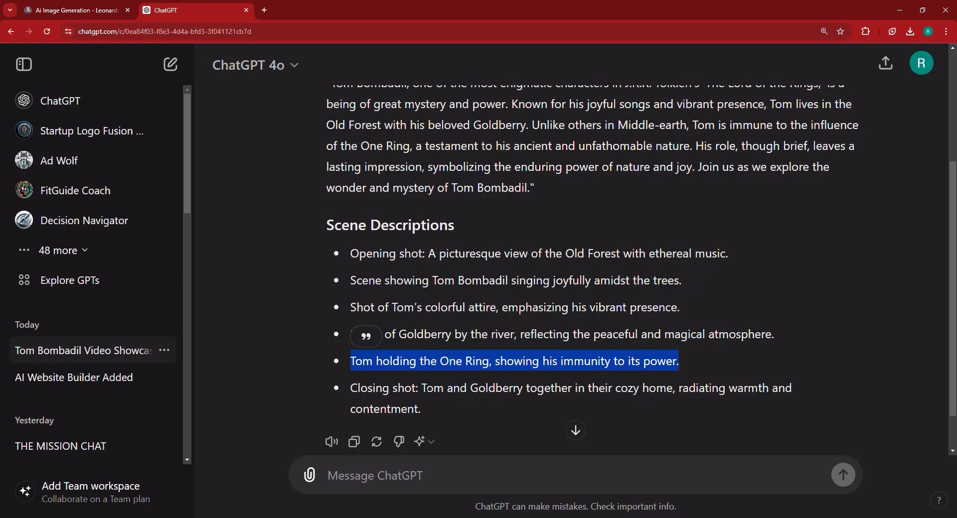
drag(422, 388, 451, 406)
right_click(449, 405)
click(470, 402)
click(102, 9)
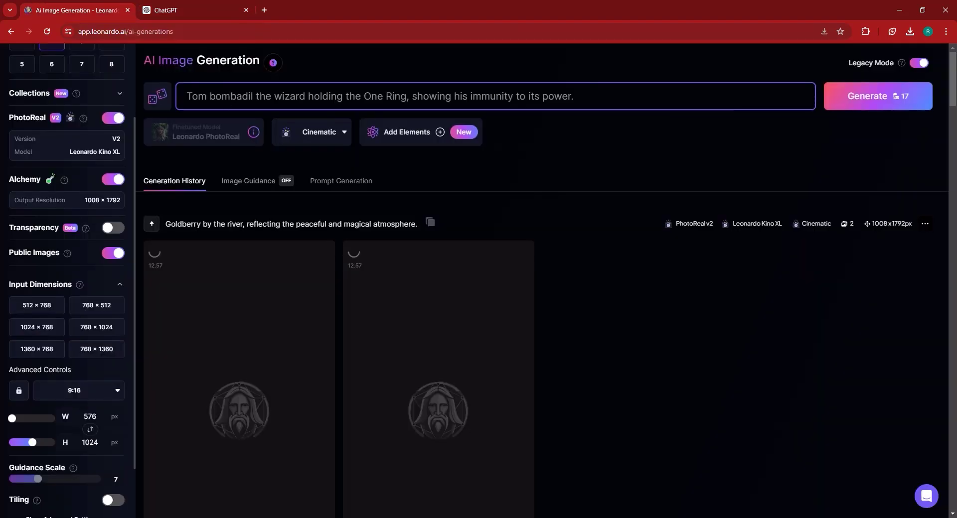
click(867, 96)
triple_click(232, 96)
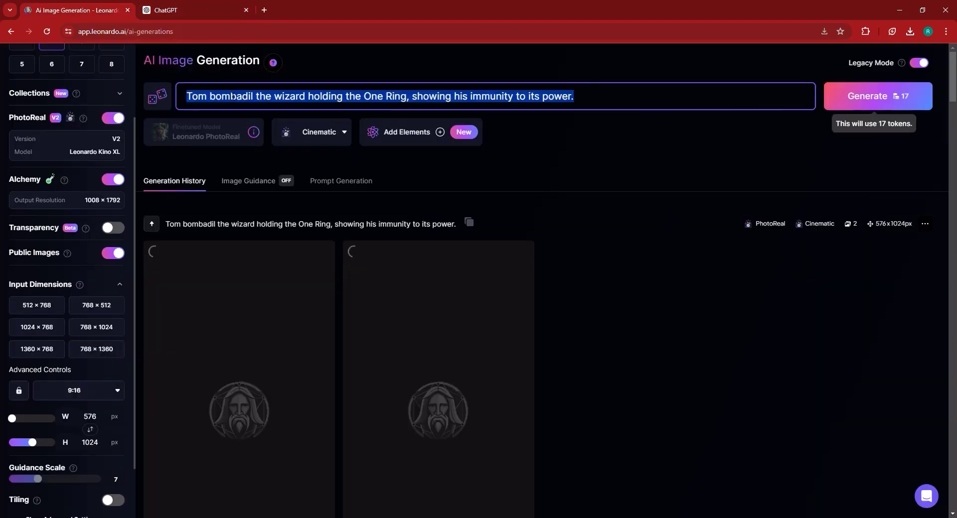
key(ctrl+v)
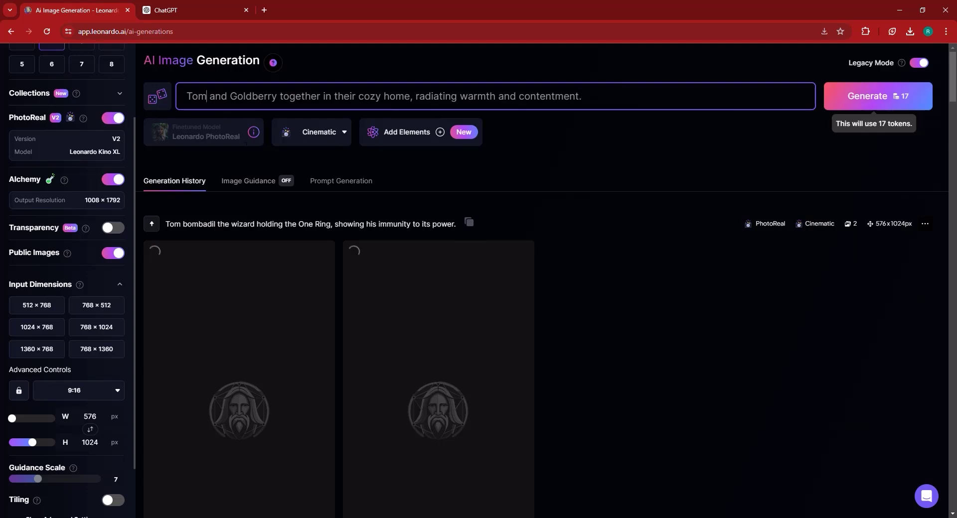
Add 'bombadil the wizard' to the closing prompt, then download both Old Forest images
text(bombadil the wizard)
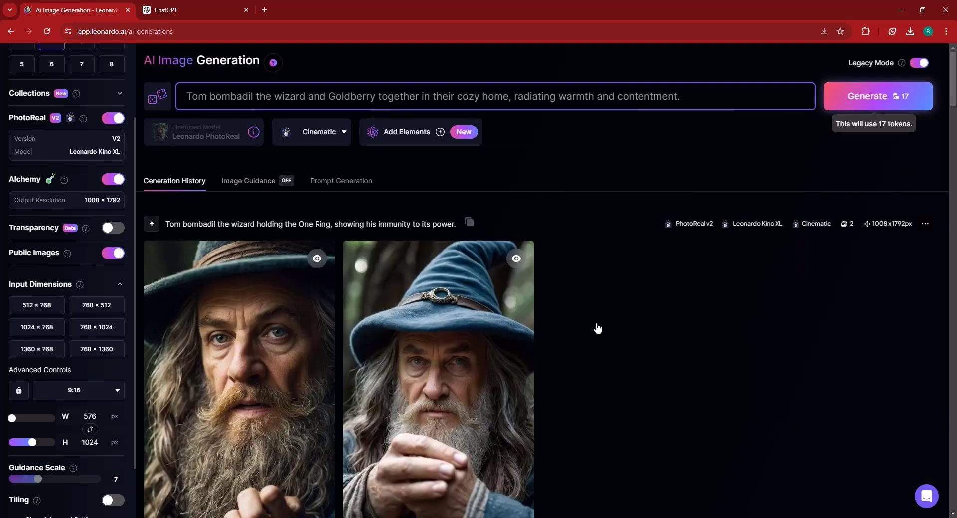
scroll(598, 327, down, 10)
scroll(603, 302, up, 4)
scroll(596, 303, up, 3)
scroll(596, 302, down, 18)
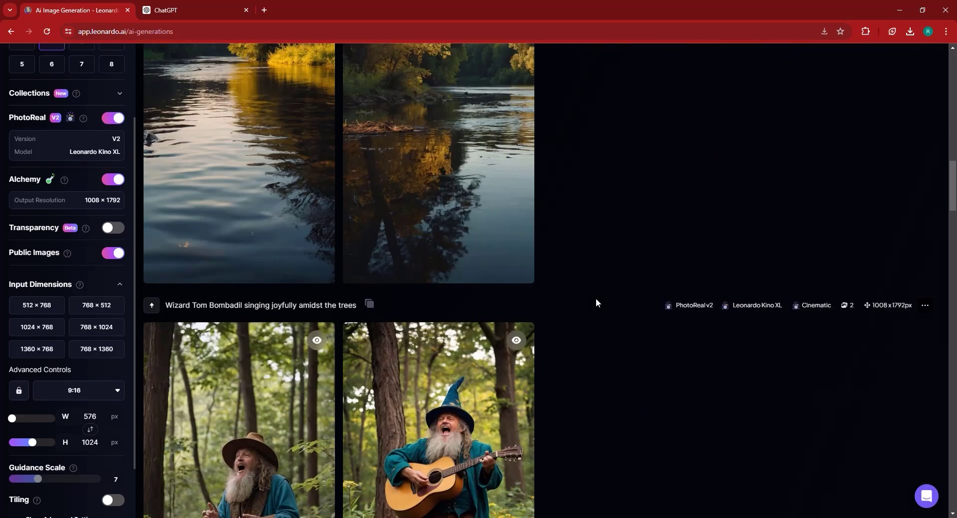
scroll(594, 298, down, 5)
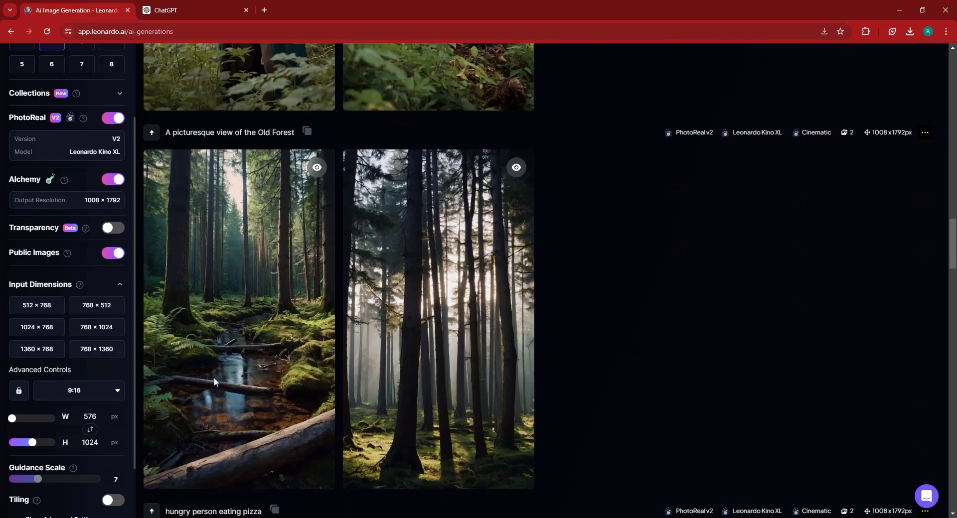
scroll(259, 337, down, 1)
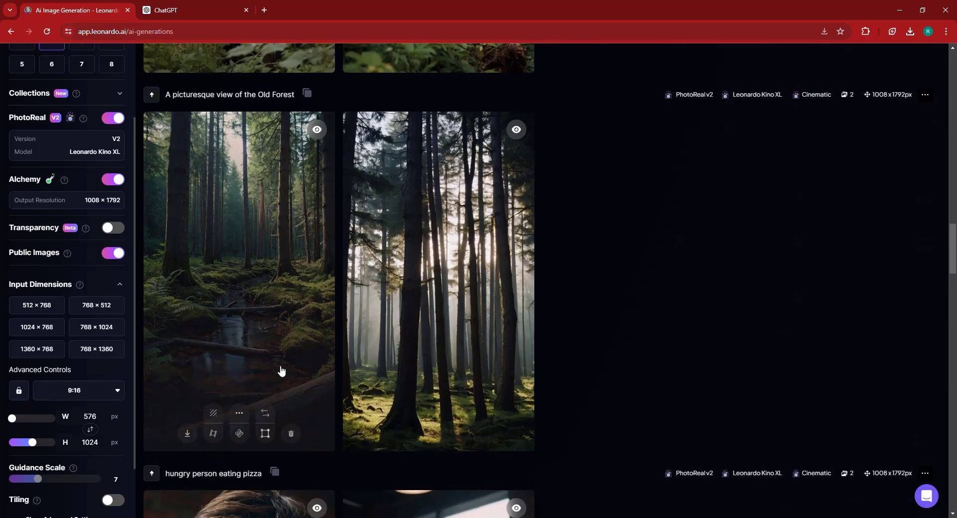
click(188, 435)
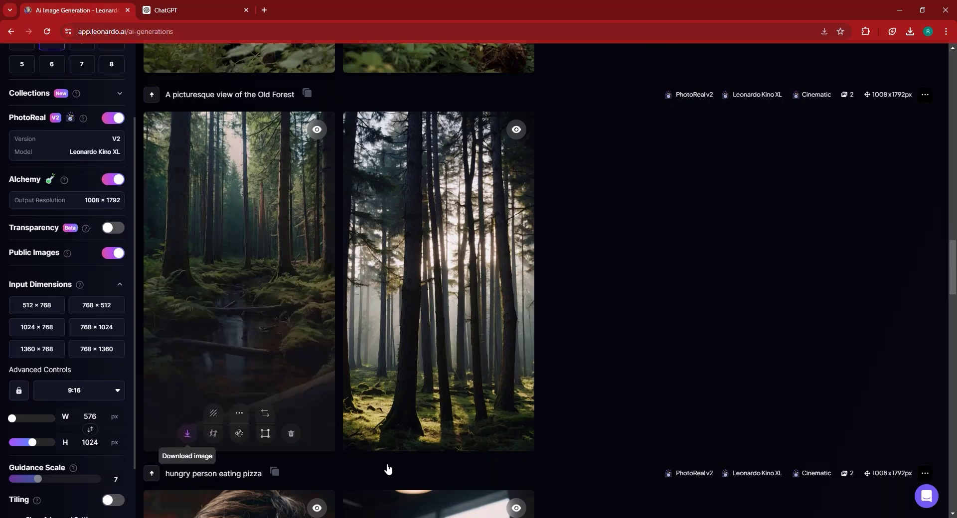
click(413, 435)
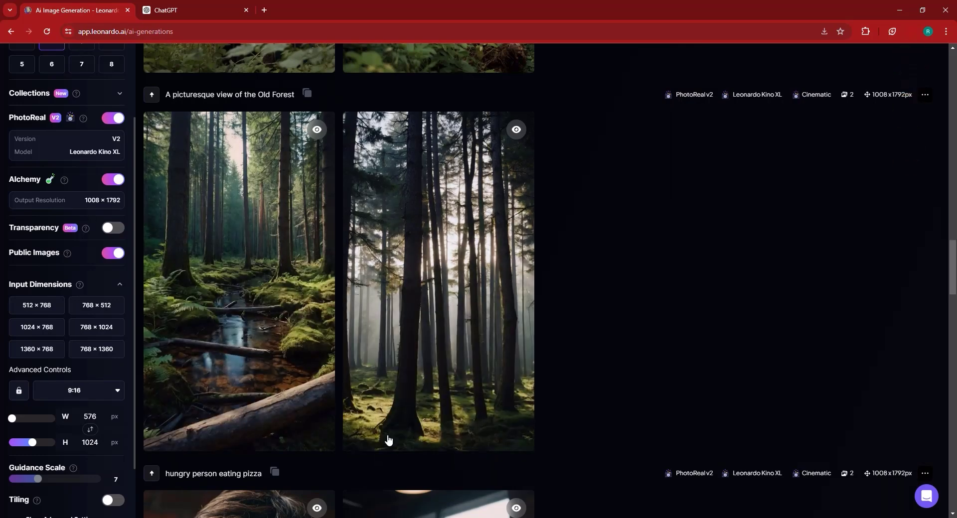
mouse_move(387, 435)
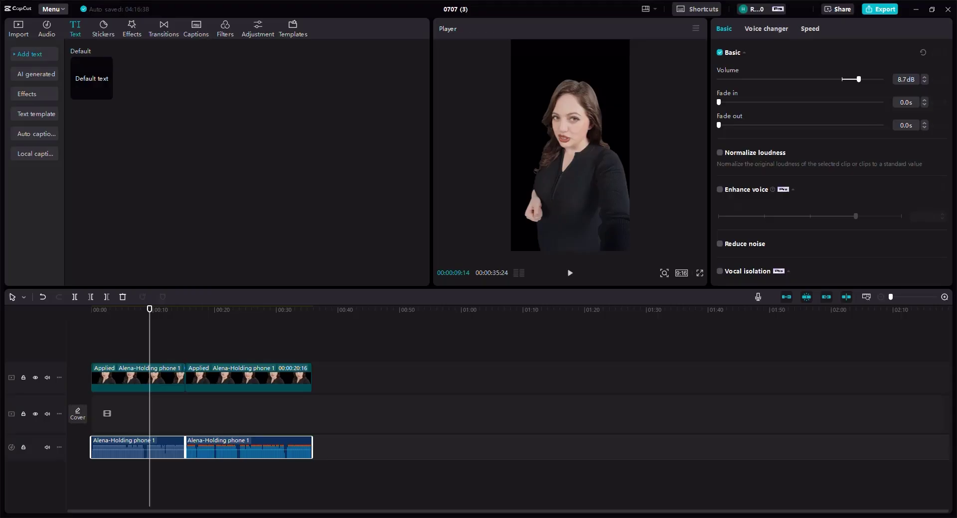
Import the Forest_0 and Forest_1 images into the CapCut media panel
drag(151, 319, 72, 319)
click(24, 31)
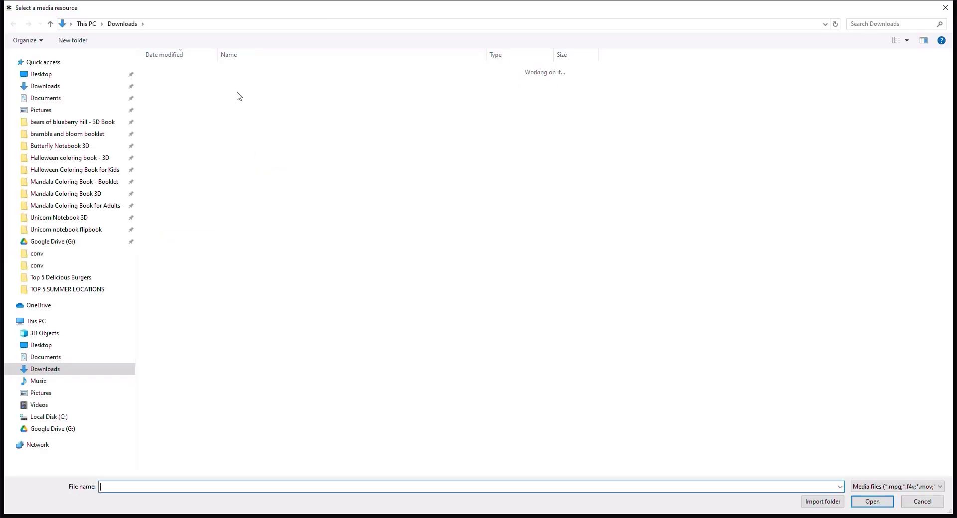
click(218, 95)
ctrl+click(224, 83)
click(858, 501)
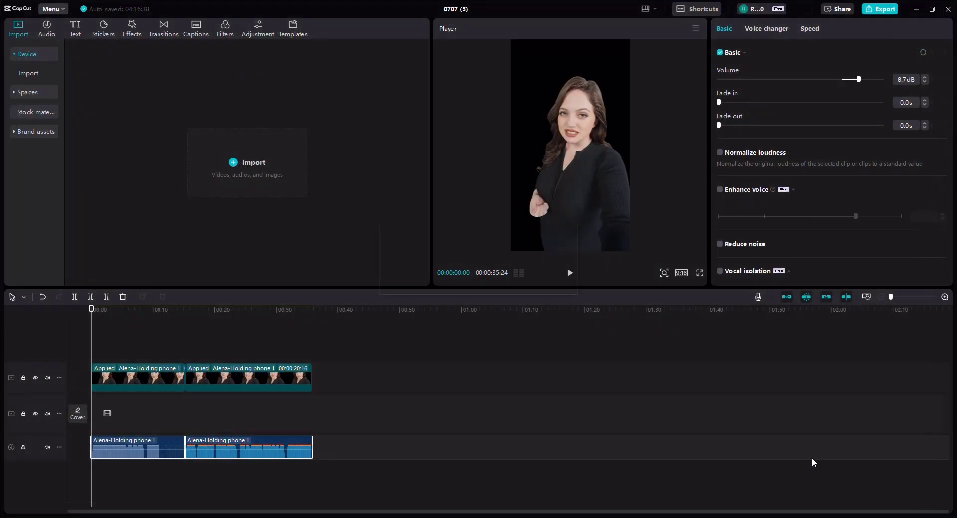
Place both forest images on track 2 under the avatar at the start and trim the clip
click(809, 453)
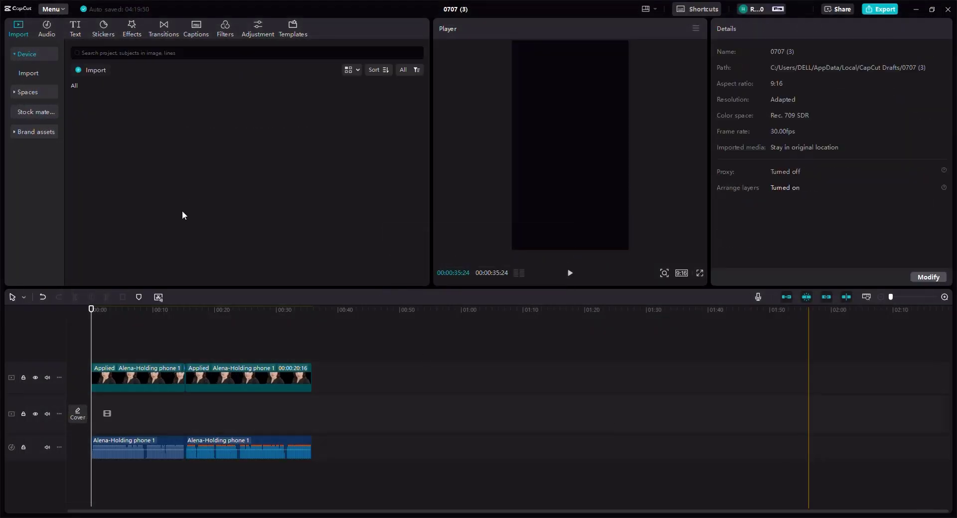
click(570, 275)
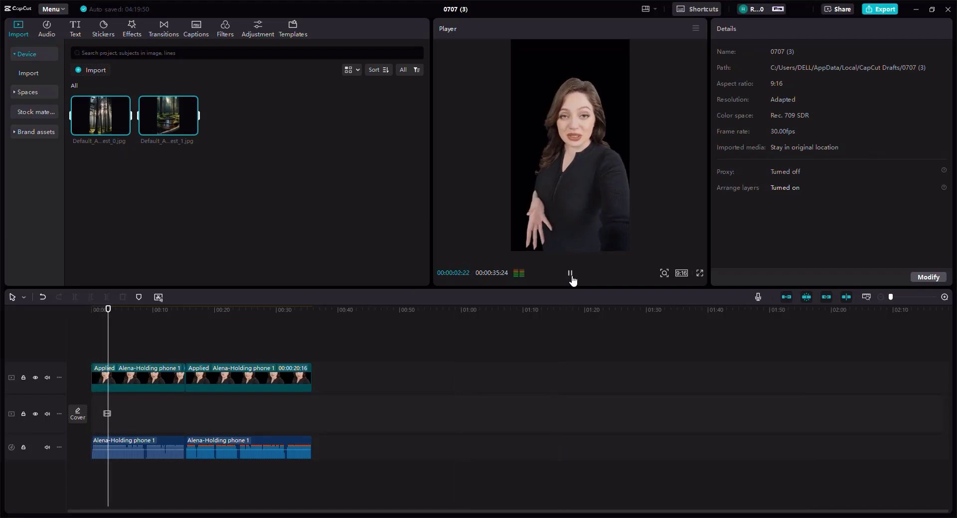
click(571, 274)
drag(170, 122, 118, 421)
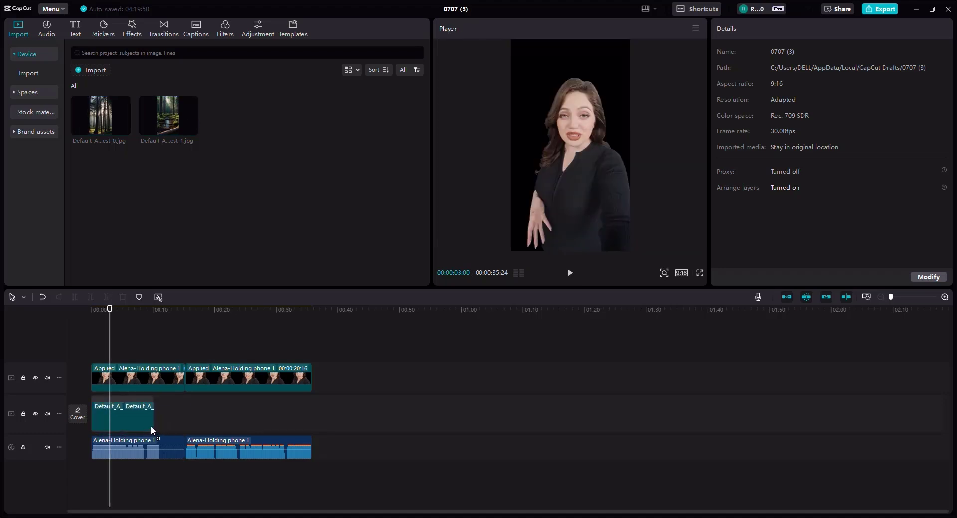
click(143, 404)
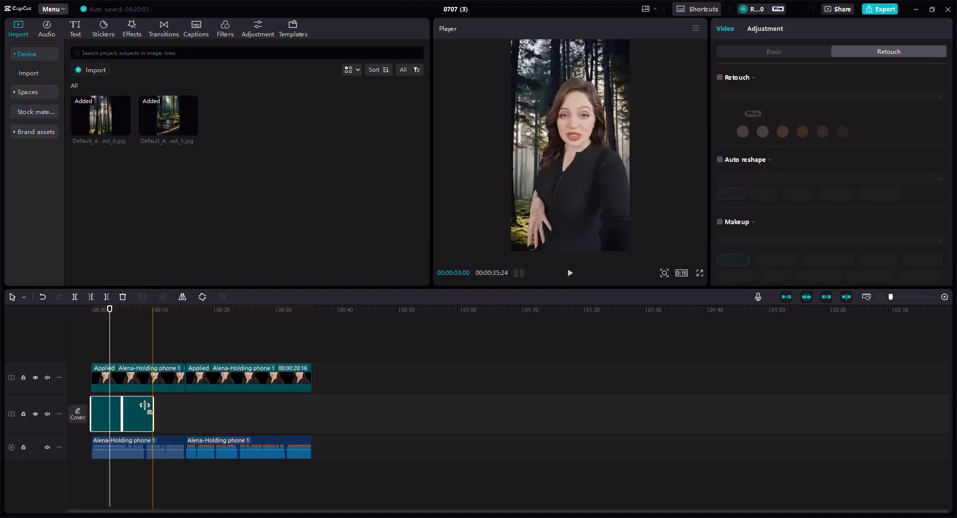
drag(143, 404, 131, 402)
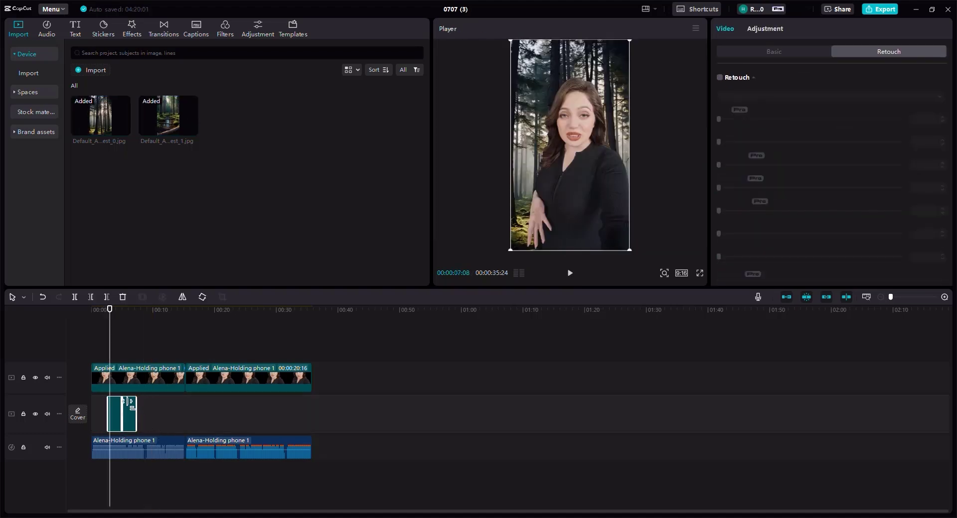
key(ctrl+z)
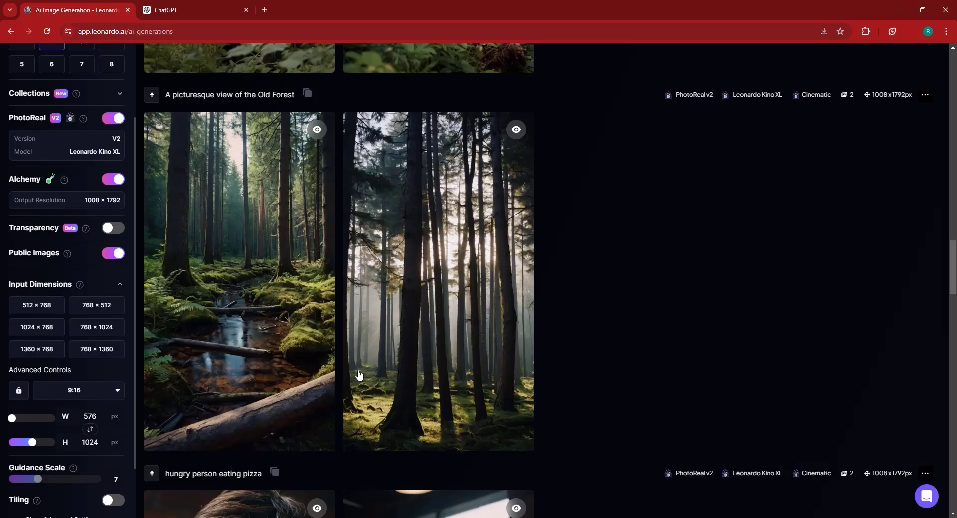
Download the Wizard Tom Bombadil singing images from the Leonardo.Ai gallery
scroll(359, 374, up, 5)
scroll(431, 316, up, 2)
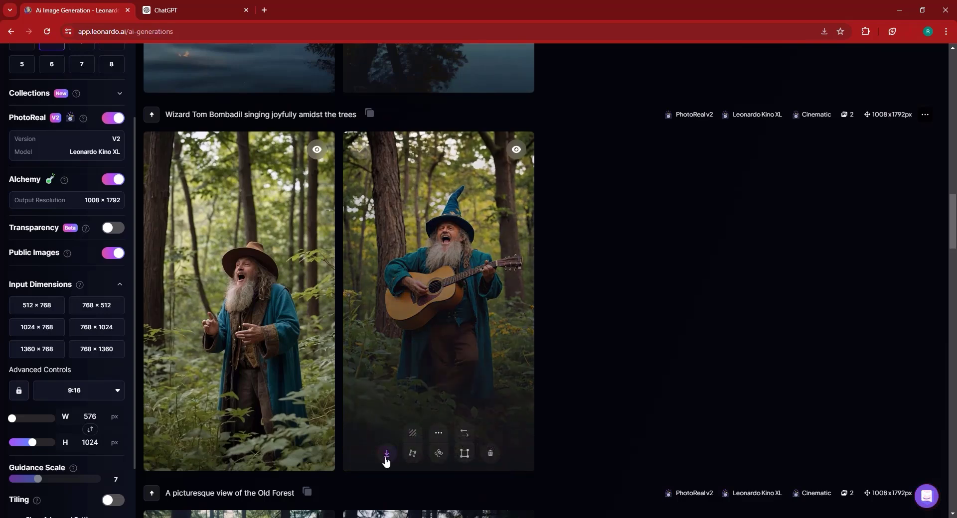
click(186, 458)
scroll(282, 437, up, 6)
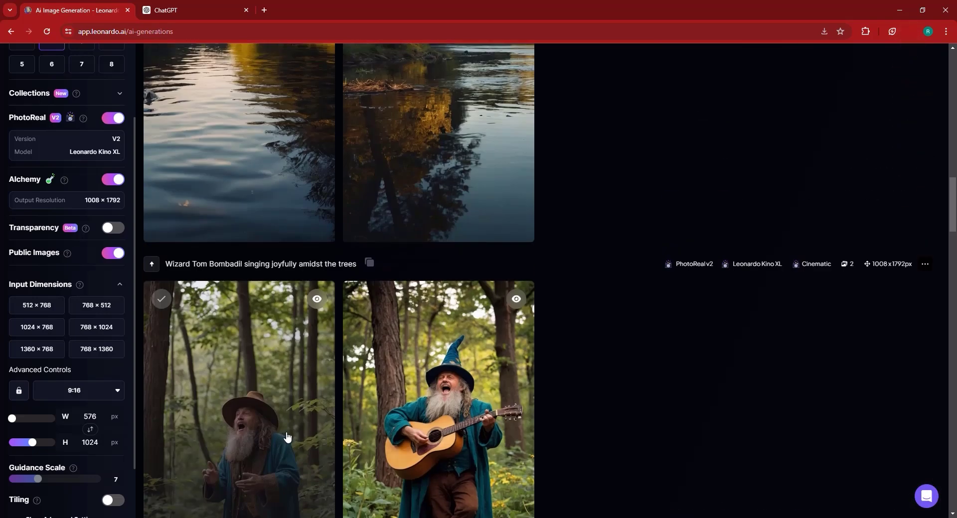
scroll(545, 488, down, 4)
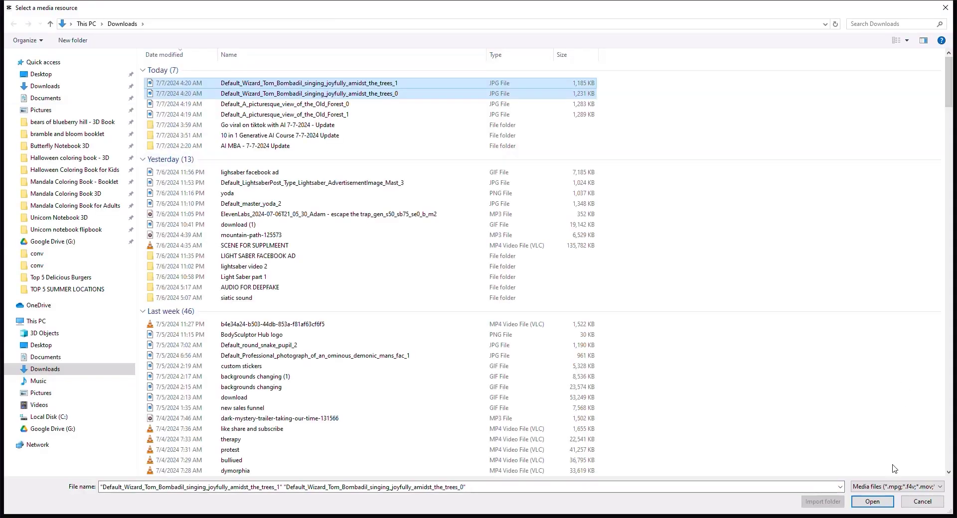
Import both Wizard Tom Bombadil JPGs and drag them onto track 2 after the forest clips
click(871, 503)
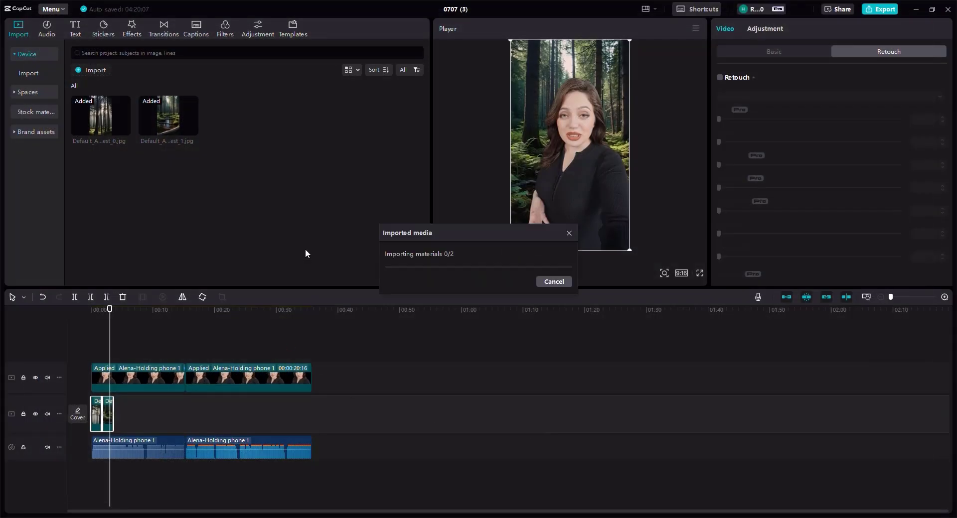
drag(236, 116, 110, 417)
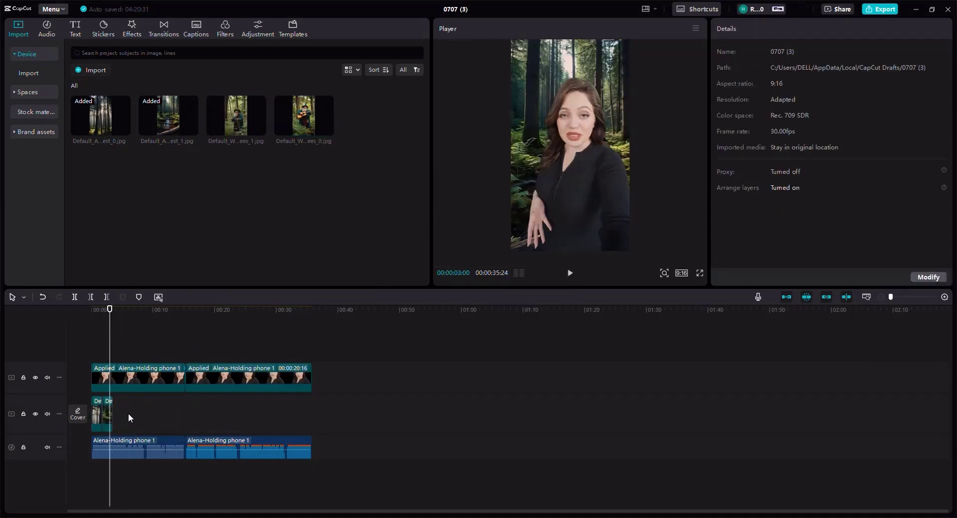
drag(319, 192, 115, 418)
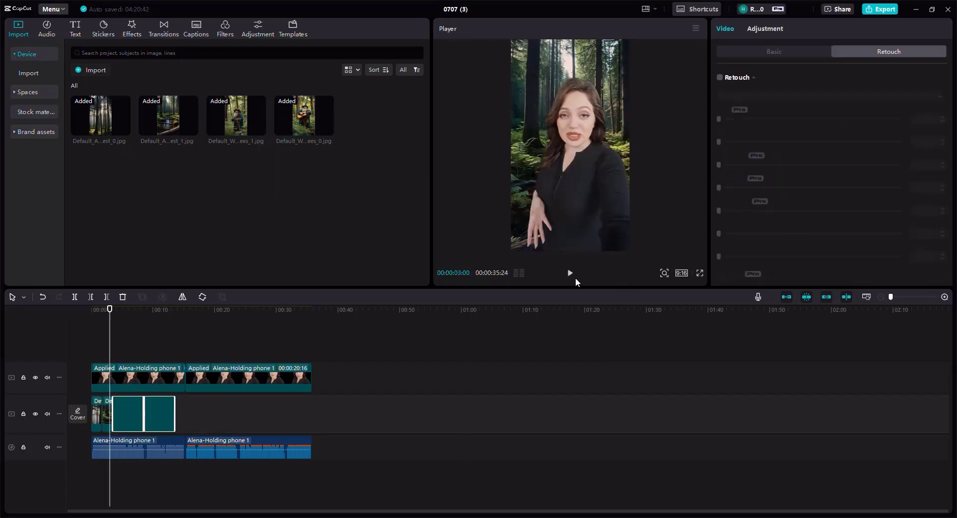
click(567, 273)
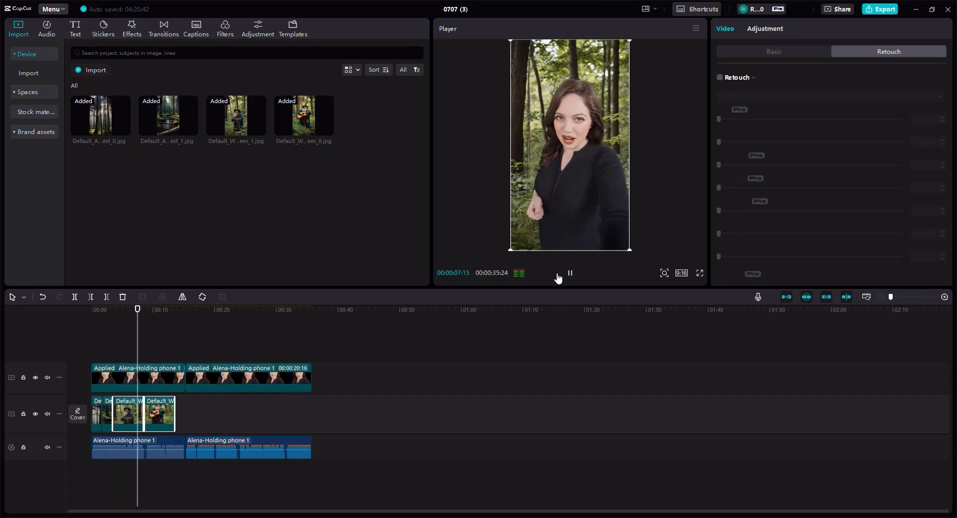
Split the first avatar clip at about 4 seconds
drag(140, 310, 116, 310)
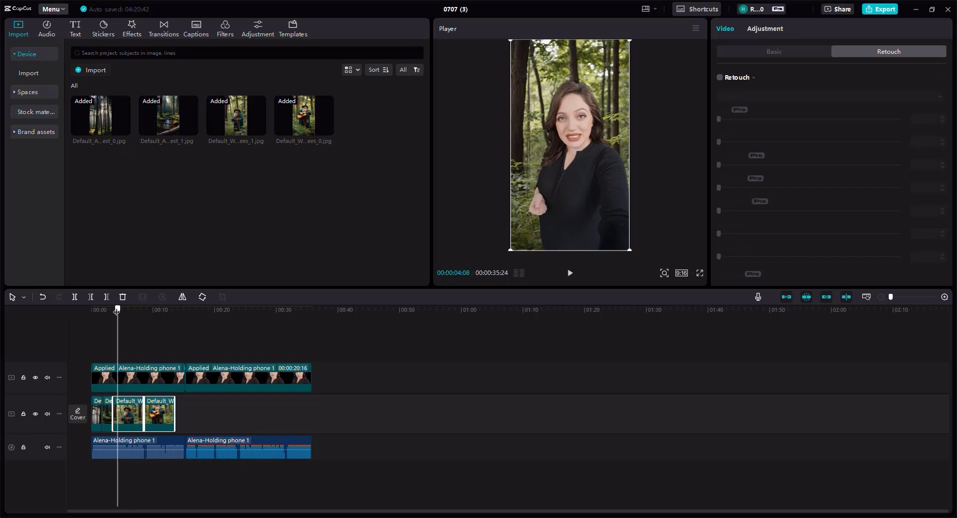
click(130, 381)
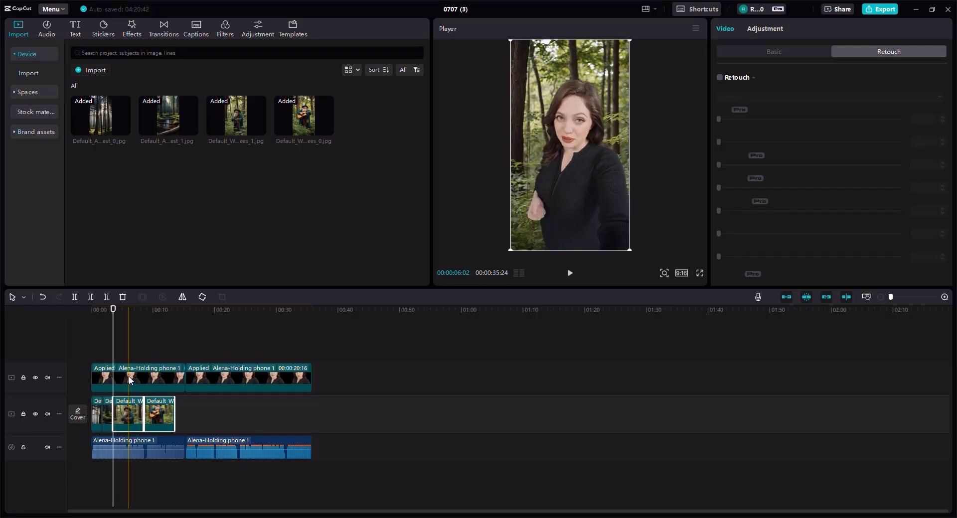
click(74, 298)
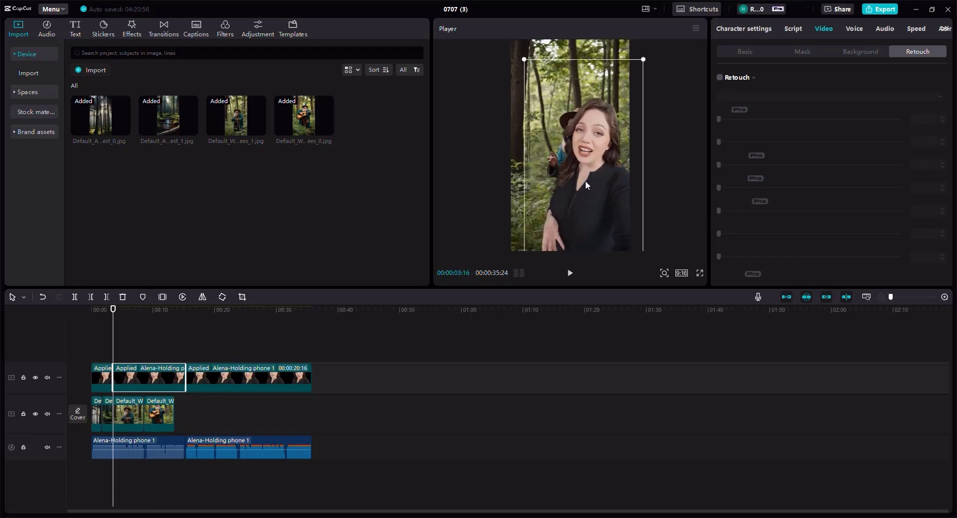
Shrink the avatar and move it down-right so the wizard shows behind her
drag(585, 181, 594, 220)
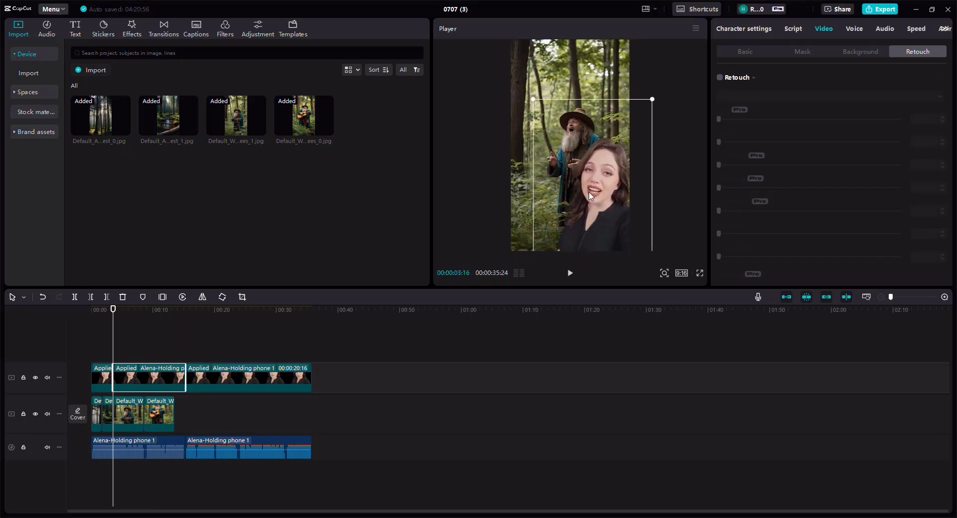
drag(653, 98, 626, 135)
drag(596, 216, 602, 212)
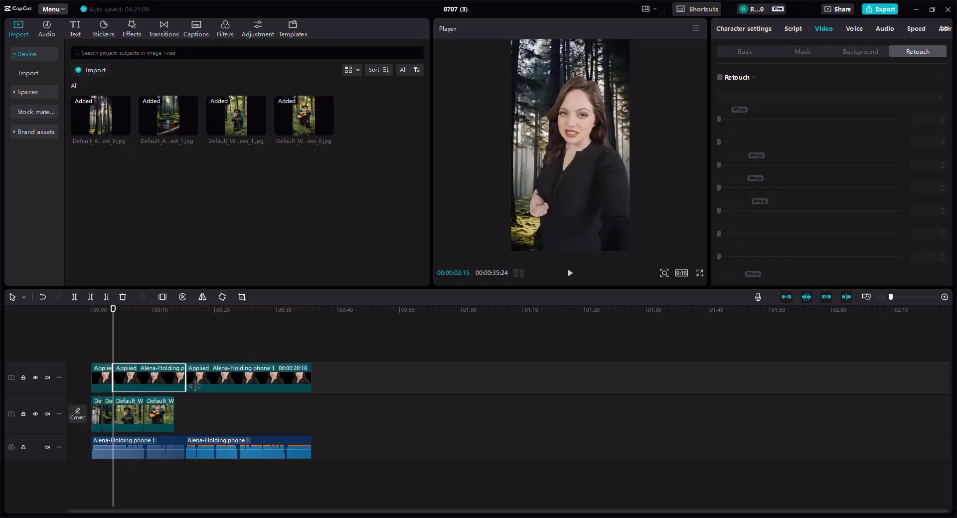
click(573, 274)
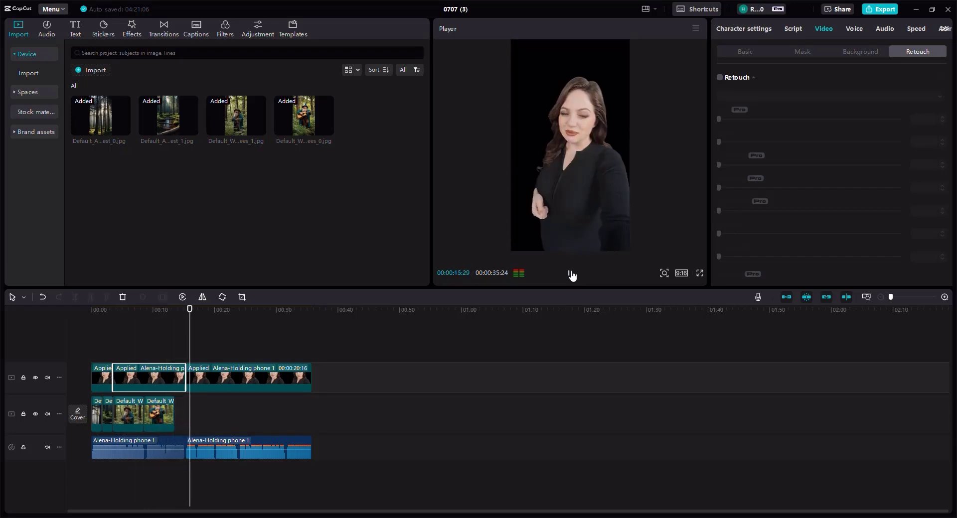
click(570, 274)
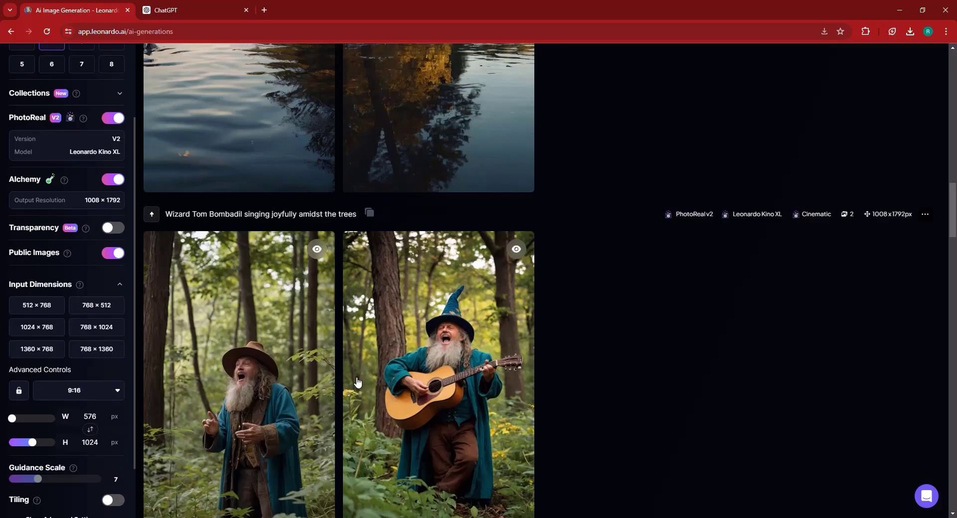
scroll(326, 237, up, 5)
mouse_move(376, 432)
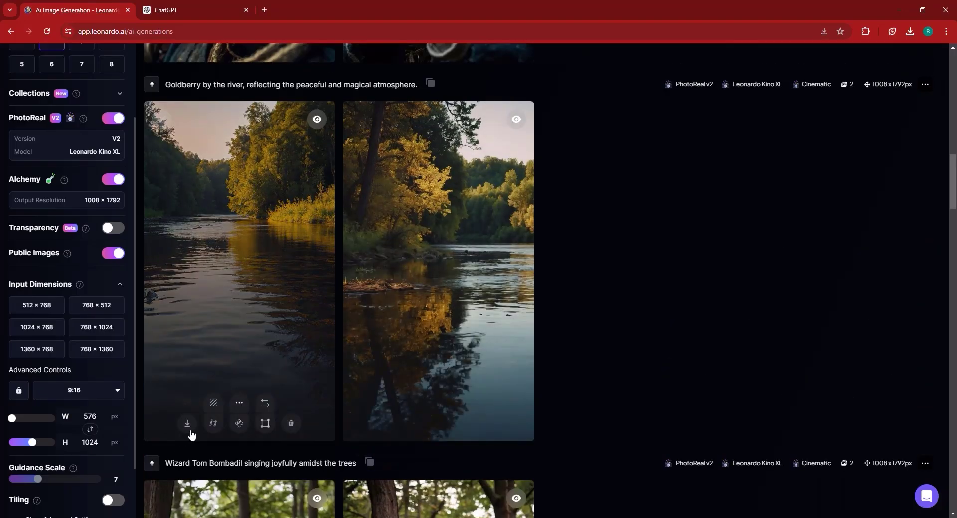
scroll(305, 359, up, 5)
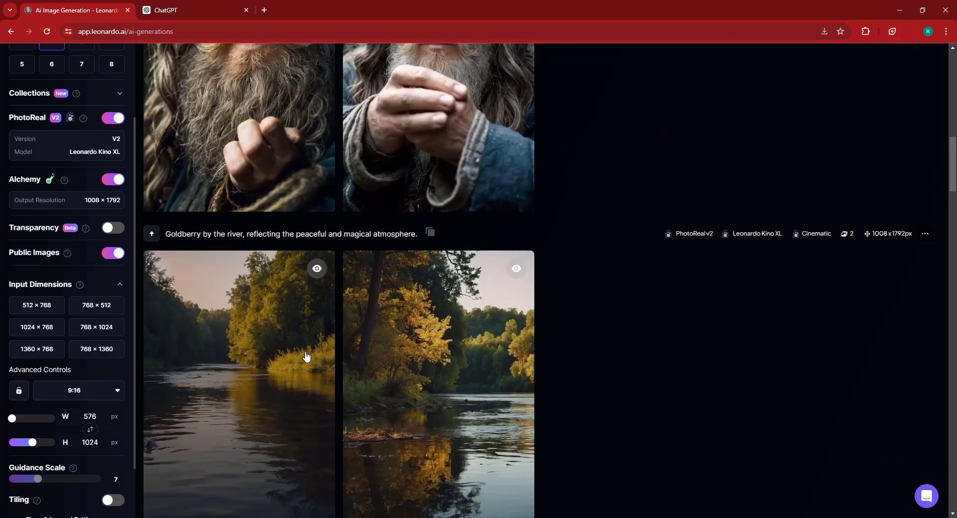
scroll(305, 358, down, 3)
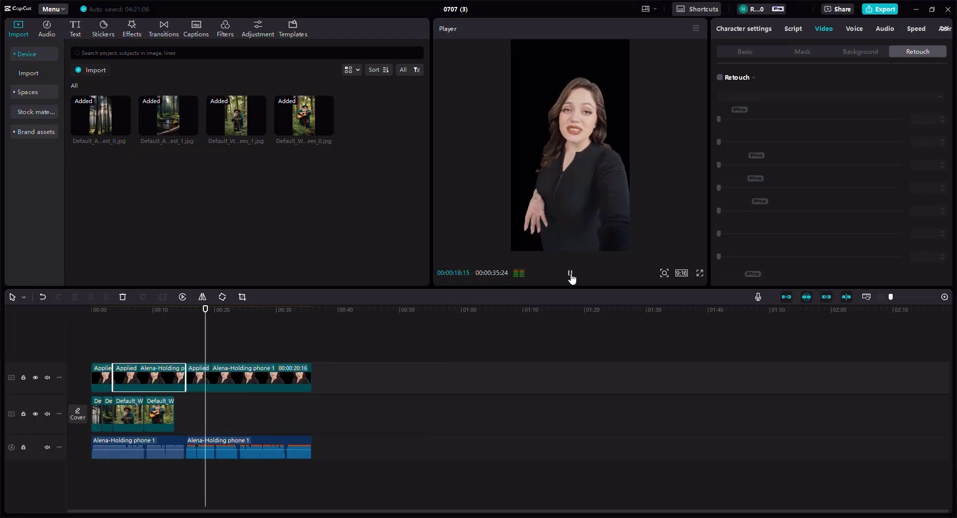
Split the last avatar clip and extend the guitar-playing wizard image to about 19 seconds
click(570, 274)
click(199, 381)
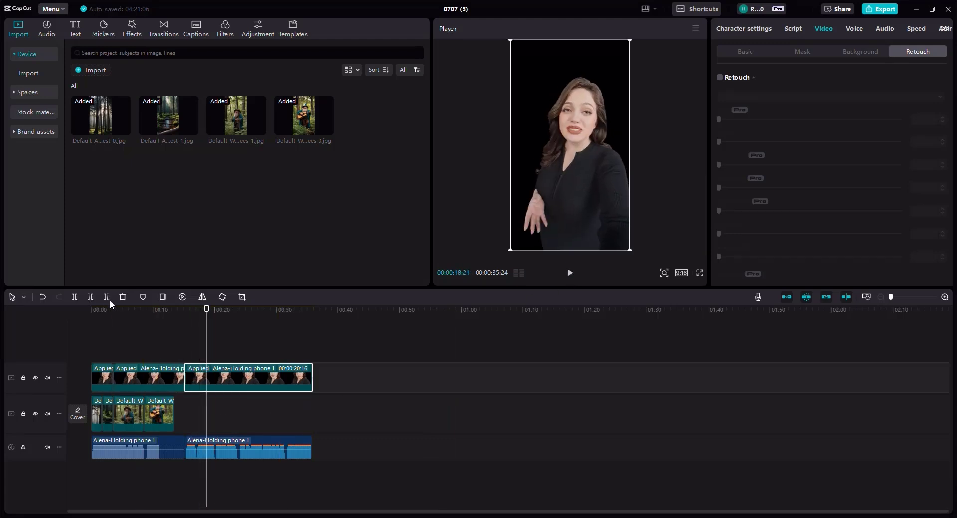
click(73, 297)
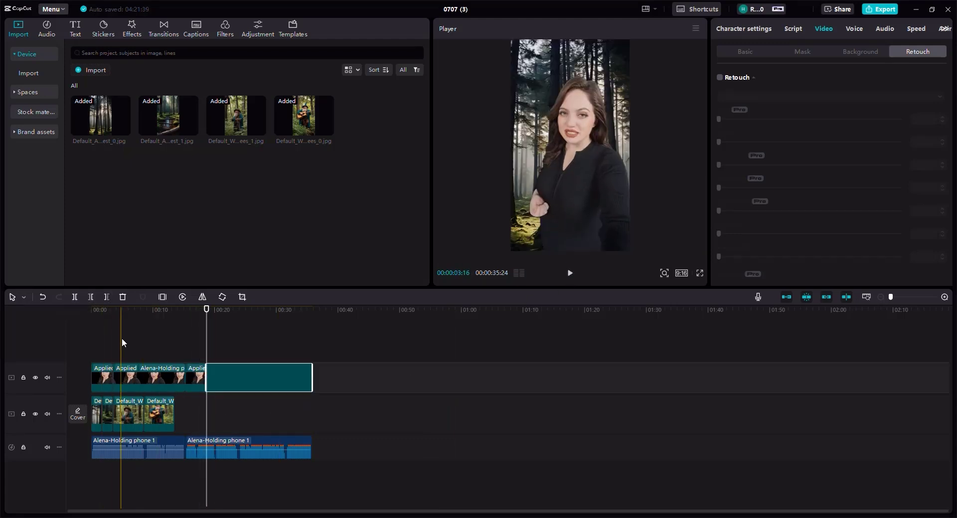
click(173, 415)
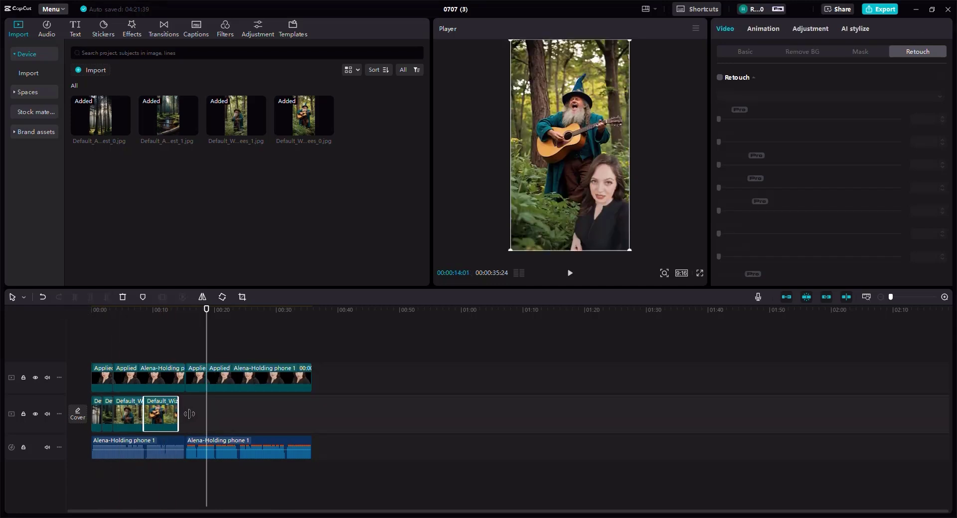
drag(190, 414, 206, 418)
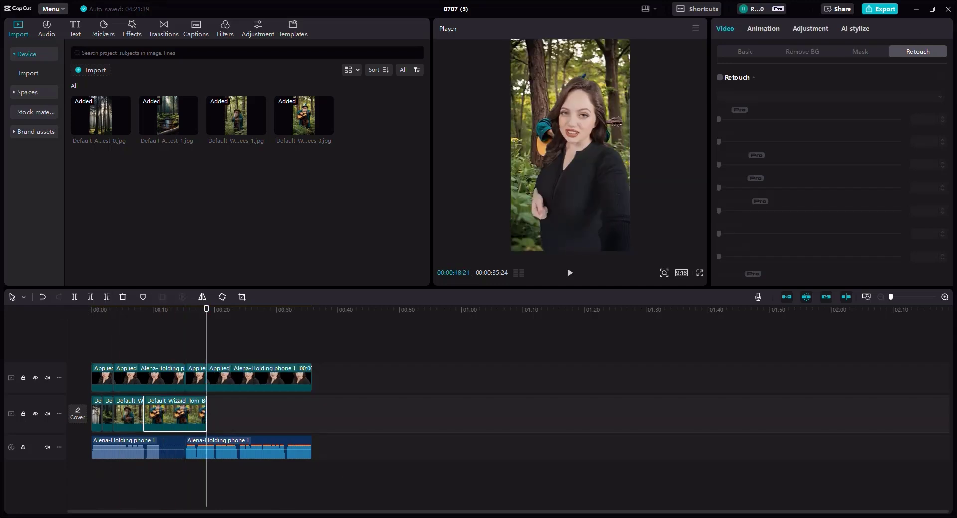
click(94, 70)
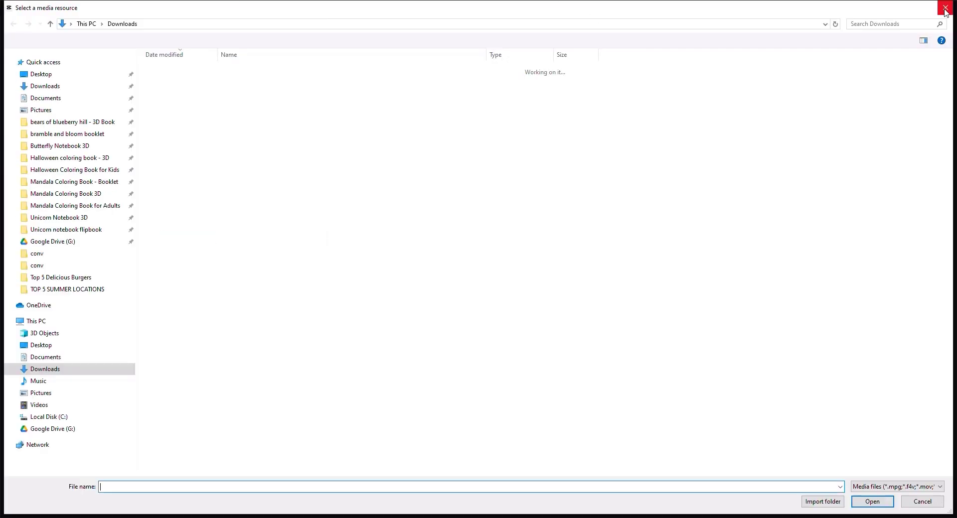
Download the left 'Tom bombadil the wizard holding the One Ring' image from Leonardo.Ai
click(944, 8)
key(alt+Tab)
scroll(421, 316, up, 4)
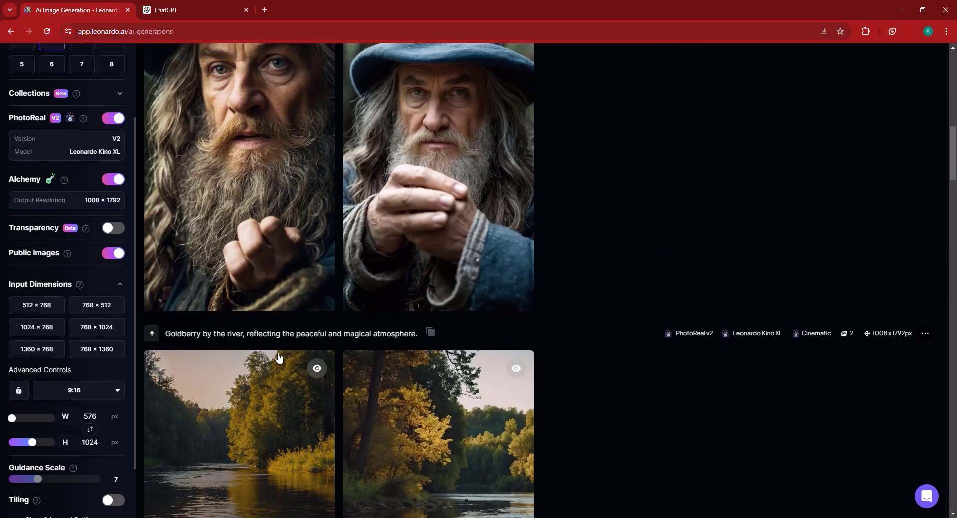
scroll(421, 316, up, 2)
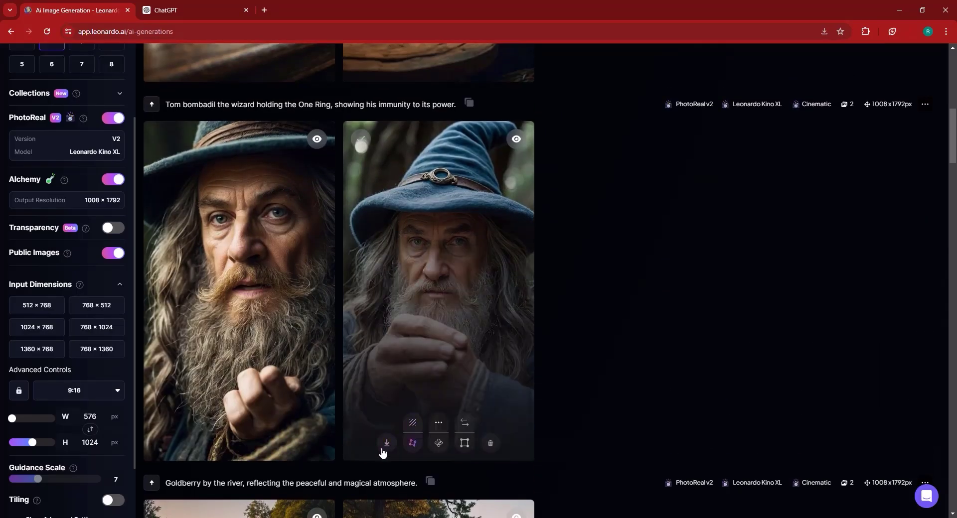
click(188, 443)
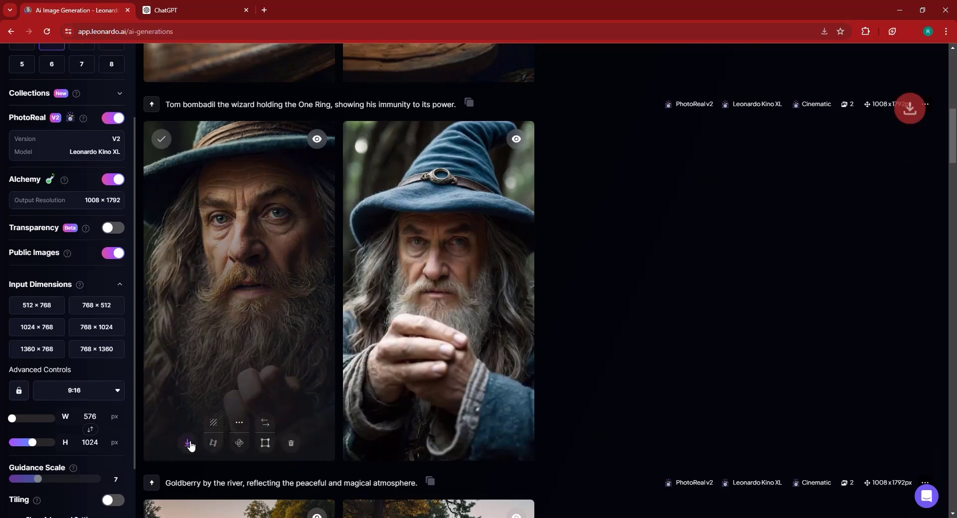
key(alt+Tab)
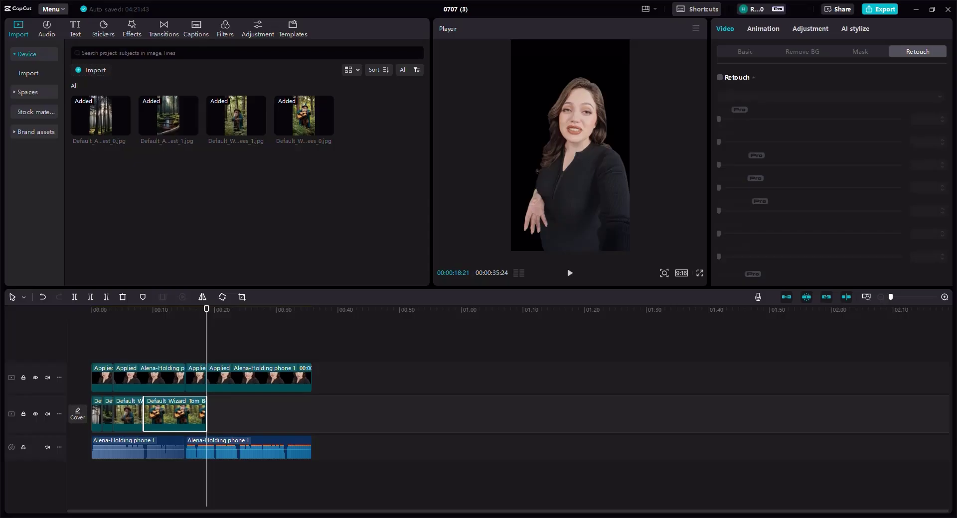
drag(206, 307, 185, 307)
click(198, 387)
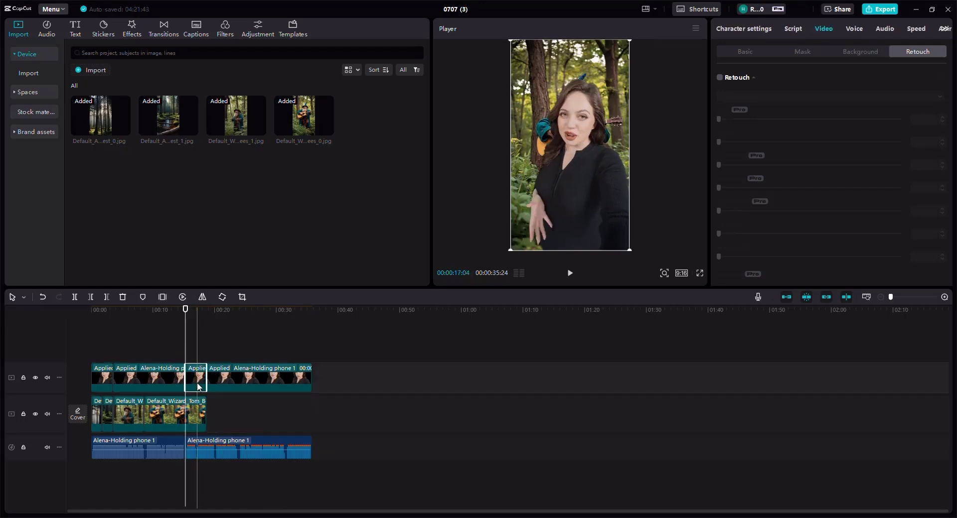
drag(593, 134, 552, 185)
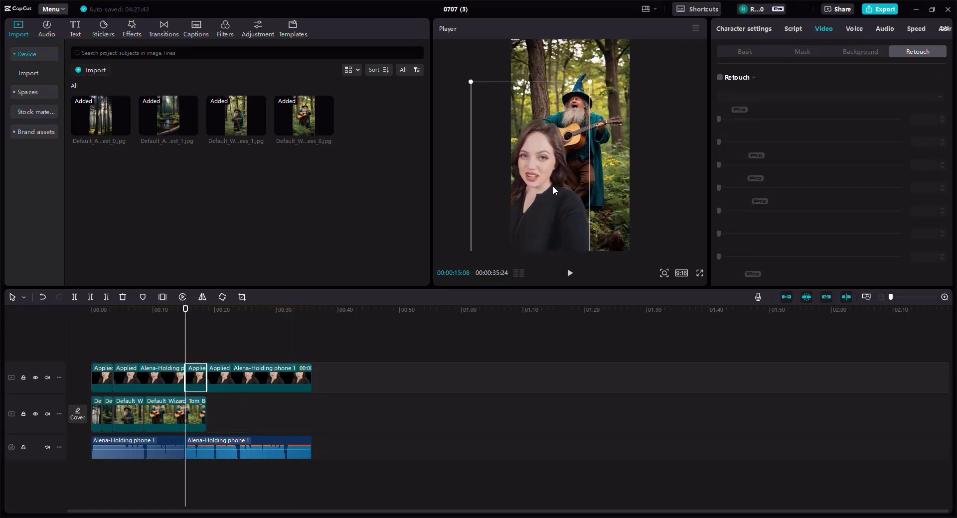
key(ctrl+z)
drag(189, 311, 205, 317)
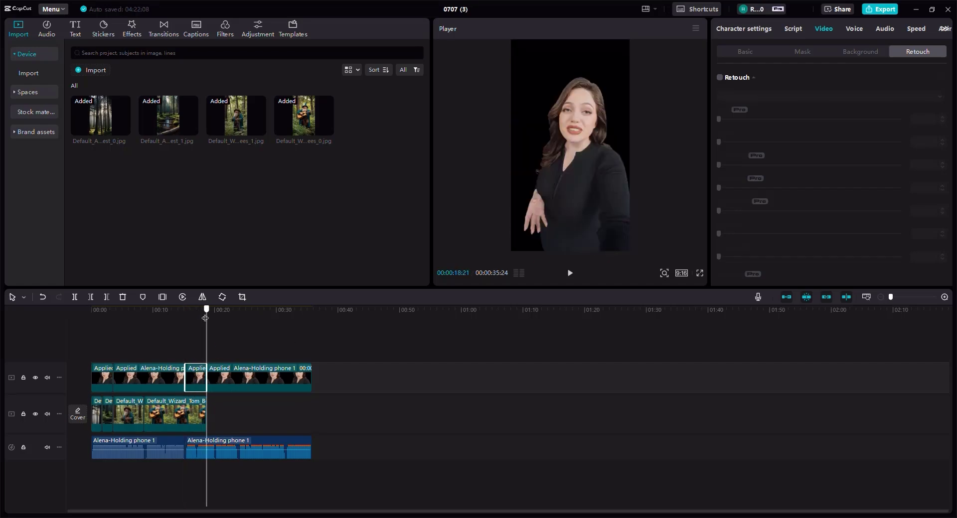
Import both Tom_bombadil One_Ring JPGs and place them on track 2 after the forest wizard clips
click(91, 70)
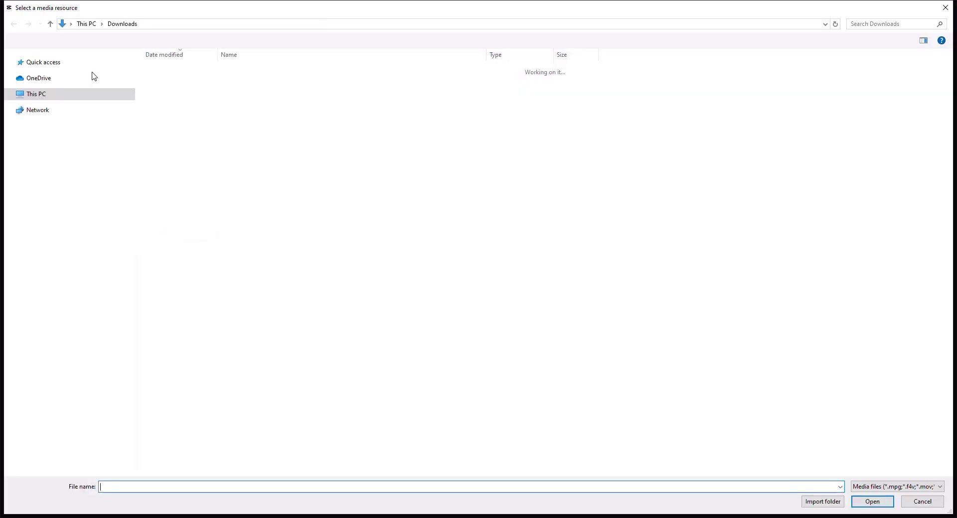
click(367, 95)
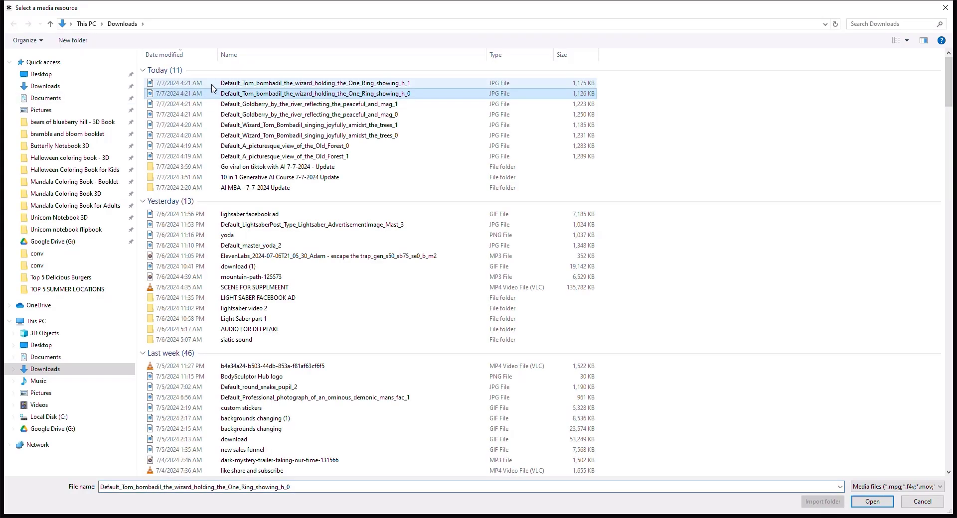
ctrl+click(368, 83)
click(869, 501)
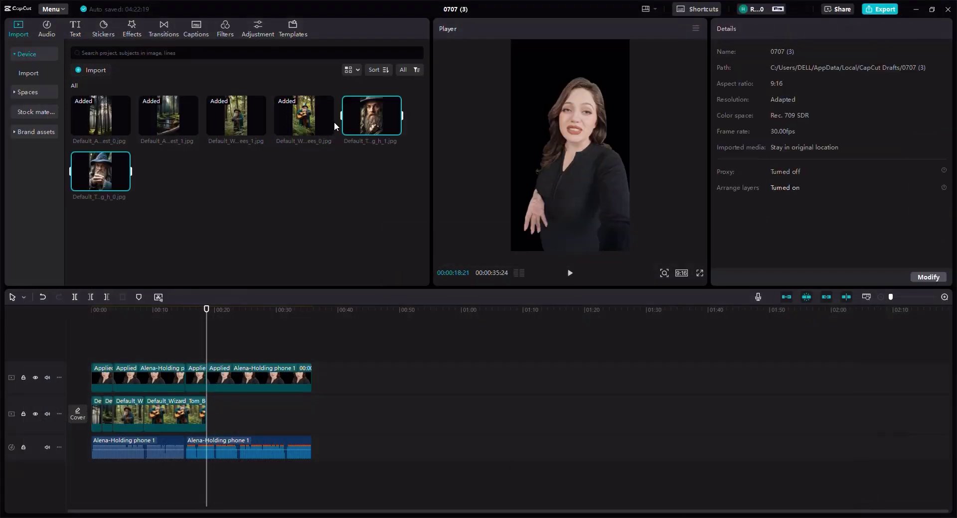
drag(371, 115, 219, 413)
Preview the new One Ring backgrounds from around 00:23 to check their overlap with the avatar
click(569, 273)
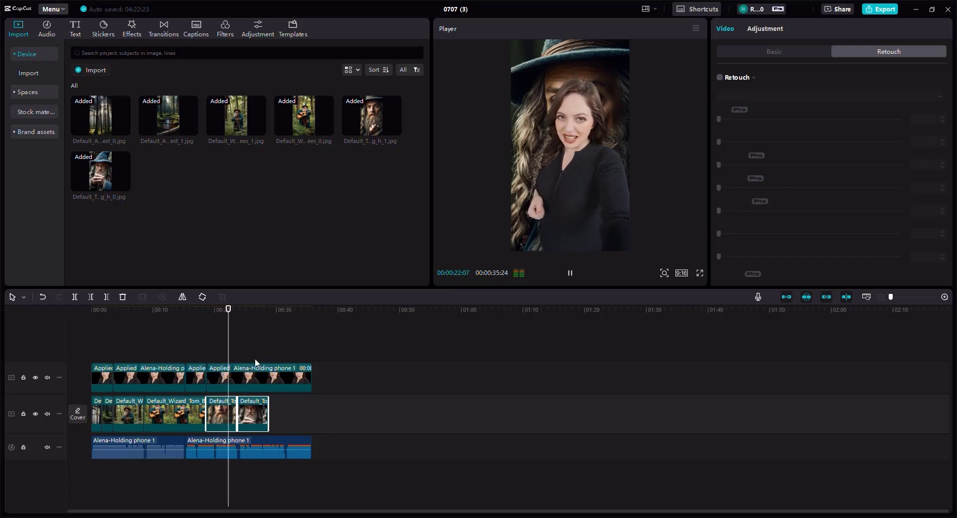
click(569, 274)
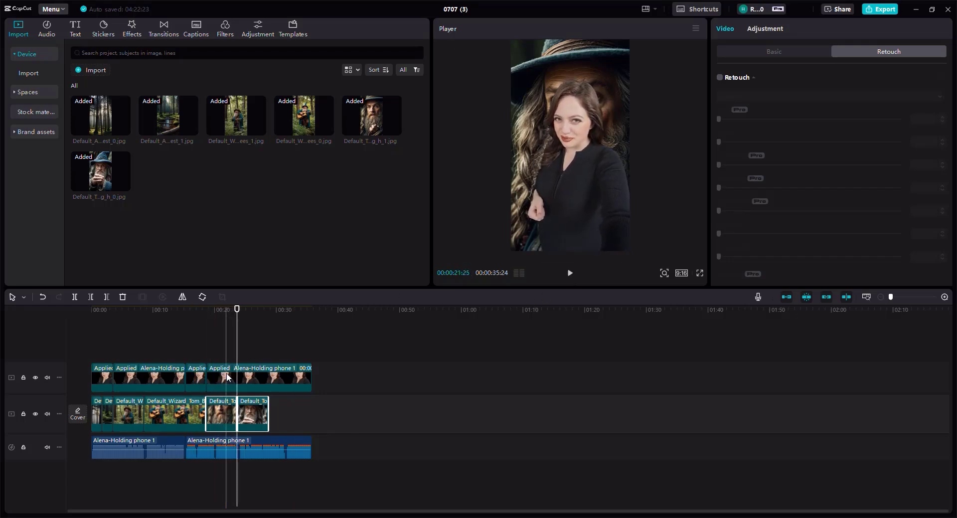
click(226, 377)
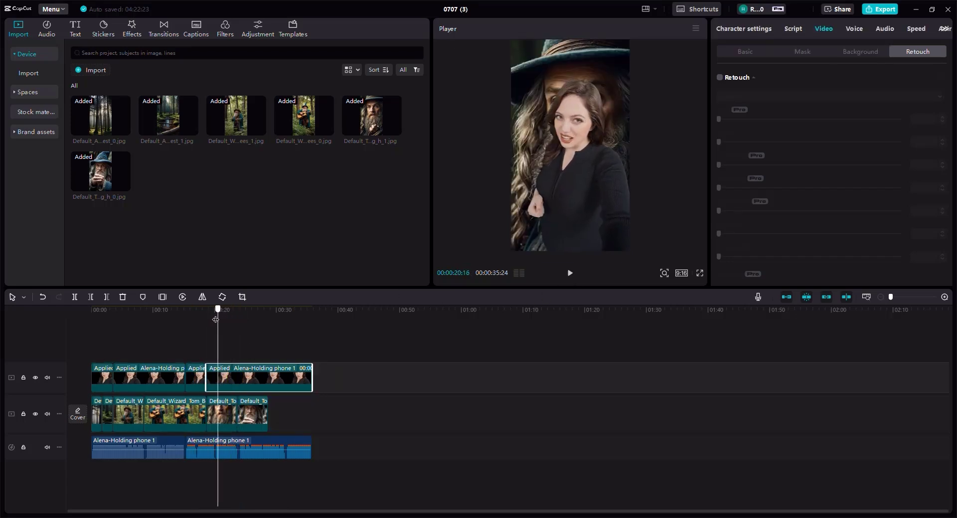
drag(216, 319, 241, 319)
click(570, 273)
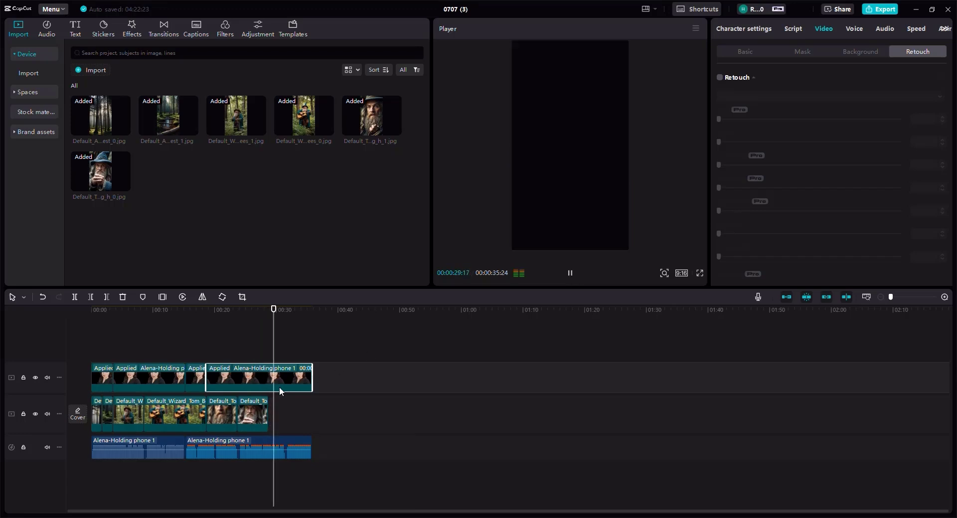
key(space)
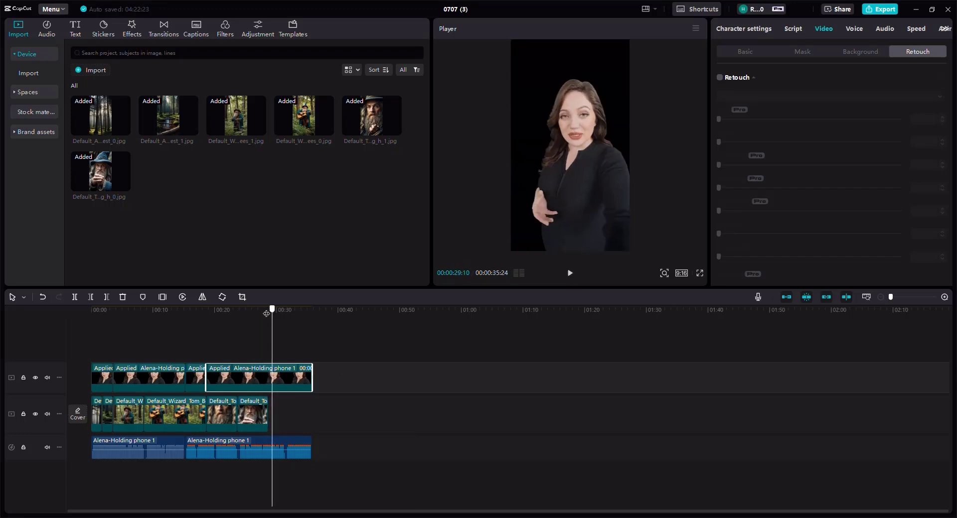
Split the avatar clip at 00:28:21 and delete the part covering the One Ring images
click(944, 297)
click(944, 297)
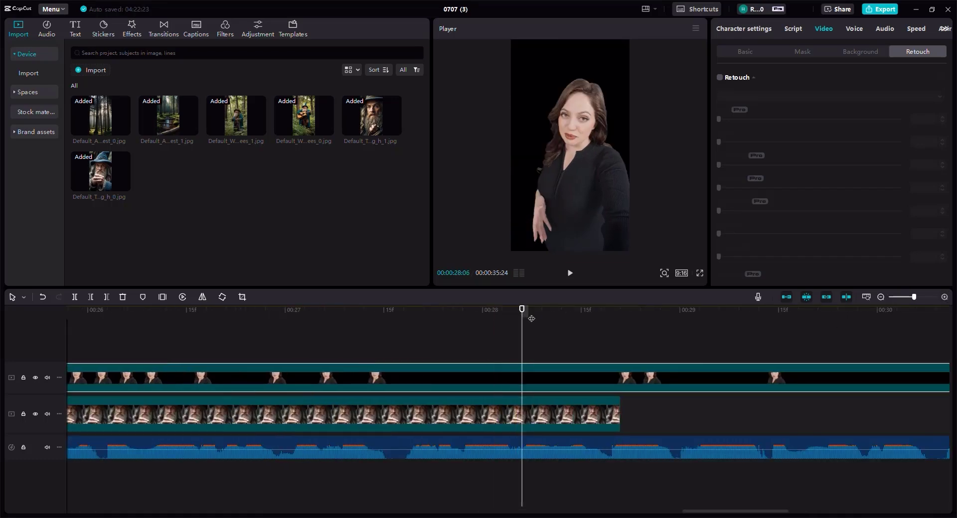
click(562, 324)
drag(597, 323, 620, 323)
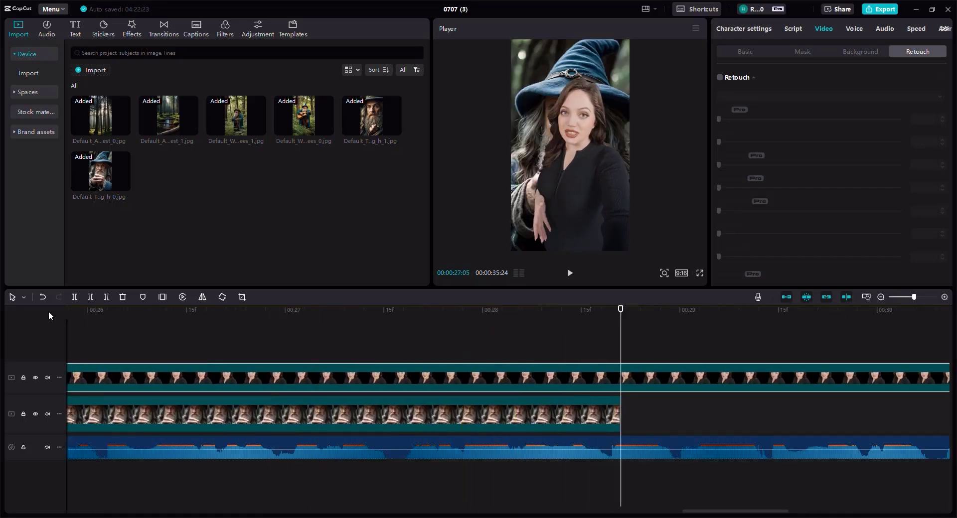
click(74, 297)
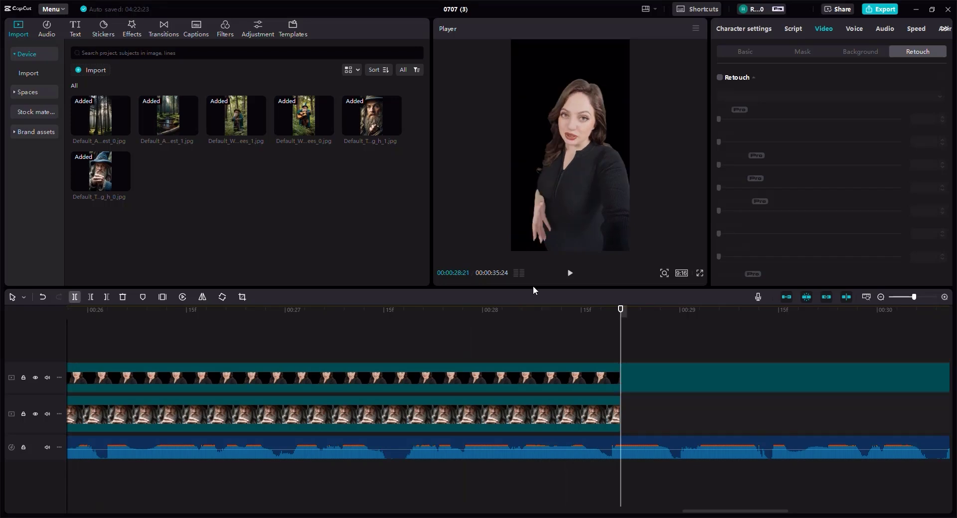
click(534, 381)
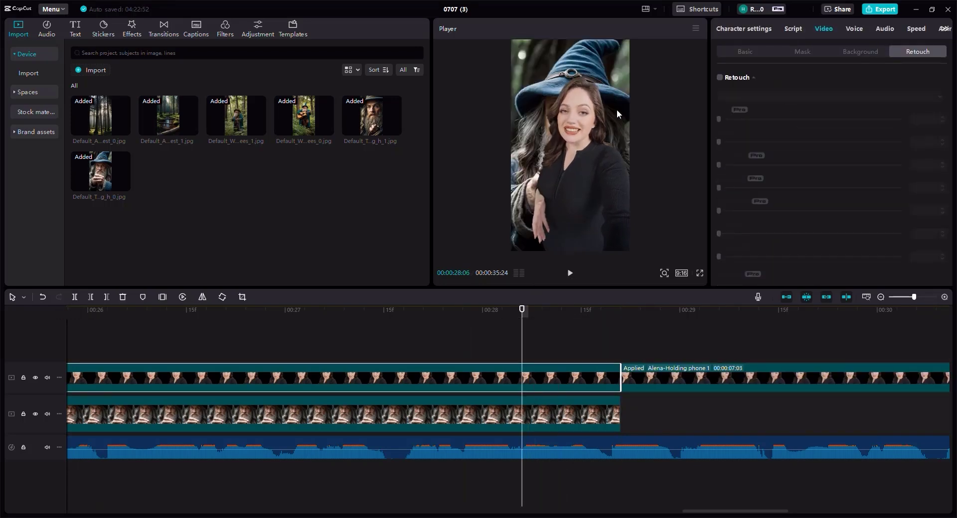
click(489, 326)
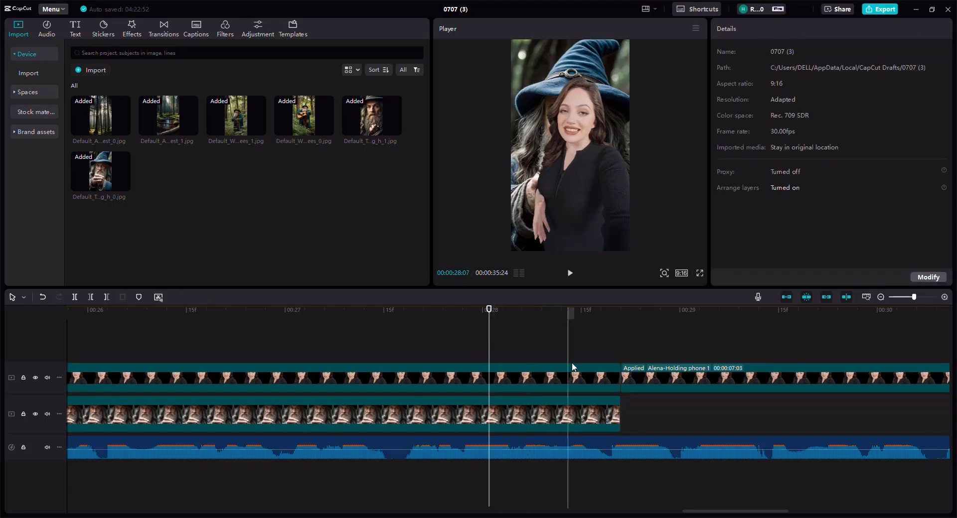
click(565, 383)
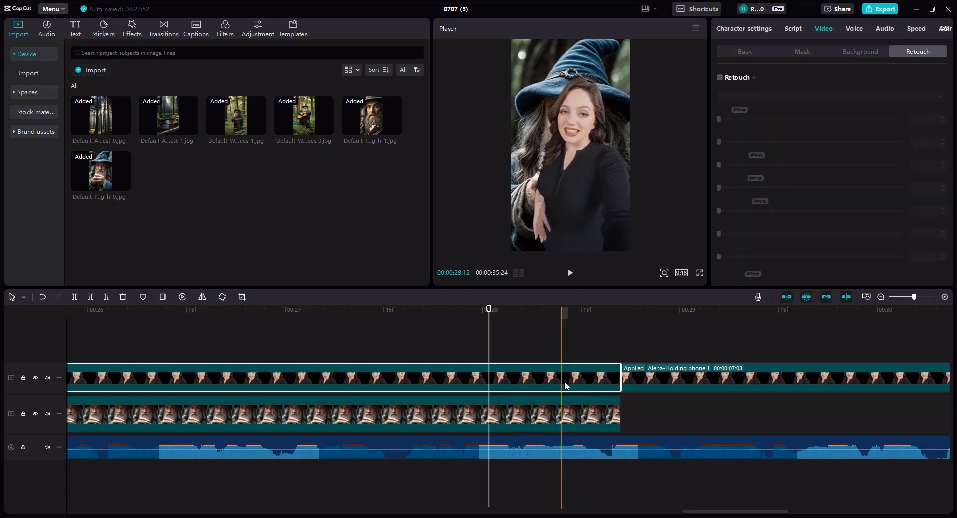
key(Delete)
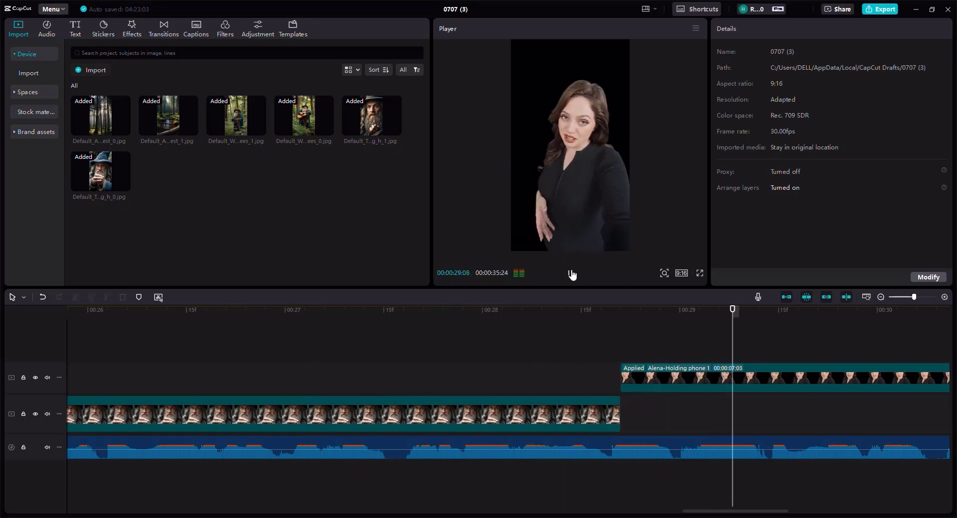
click(571, 273)
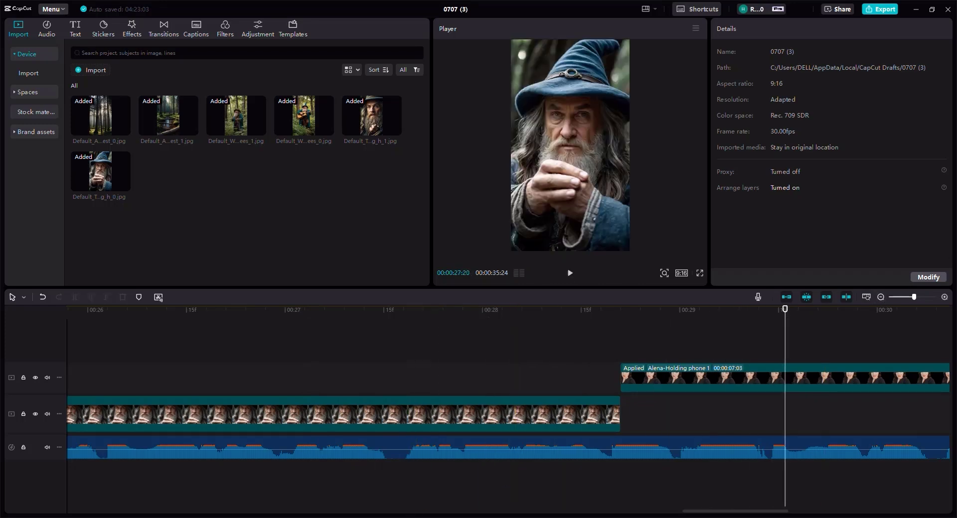
Go back to the Leonardo.Ai gallery and scroll up toward the Goldberry cozy-home generation
click(347, 510)
scroll(315, 381, up, 3)
scroll(315, 382, up, 3)
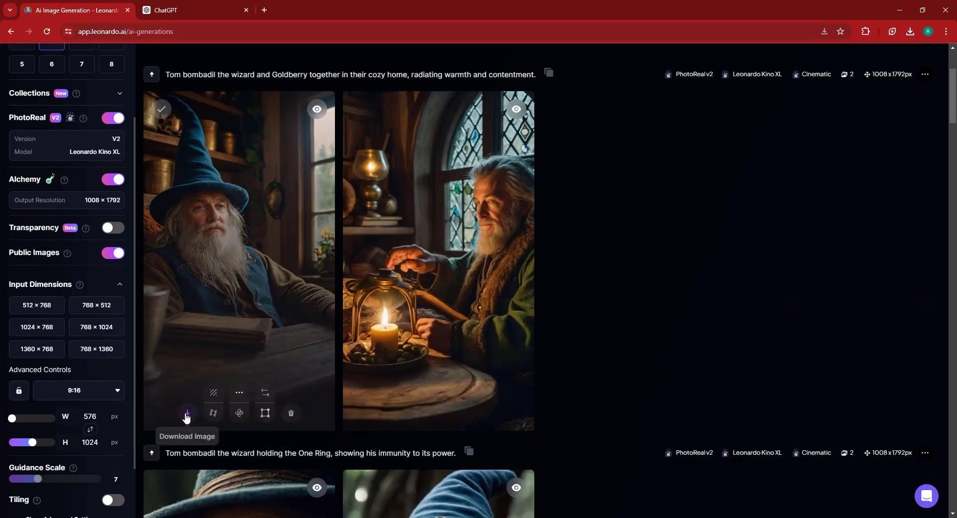
scroll(214, 405, up, 3)
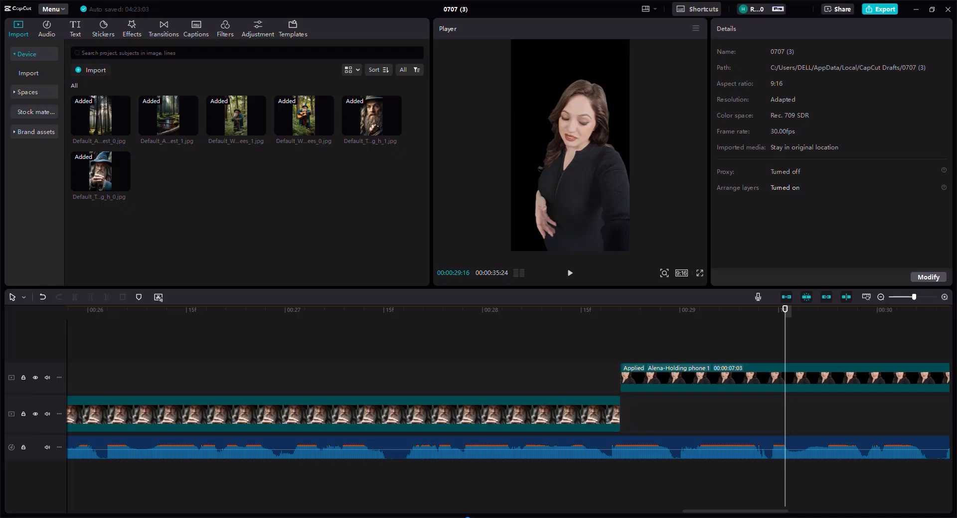
Import the cozy-home wizard image, place it at 00:28:21 and extend it to the avatar's end
click(626, 313)
click(620, 314)
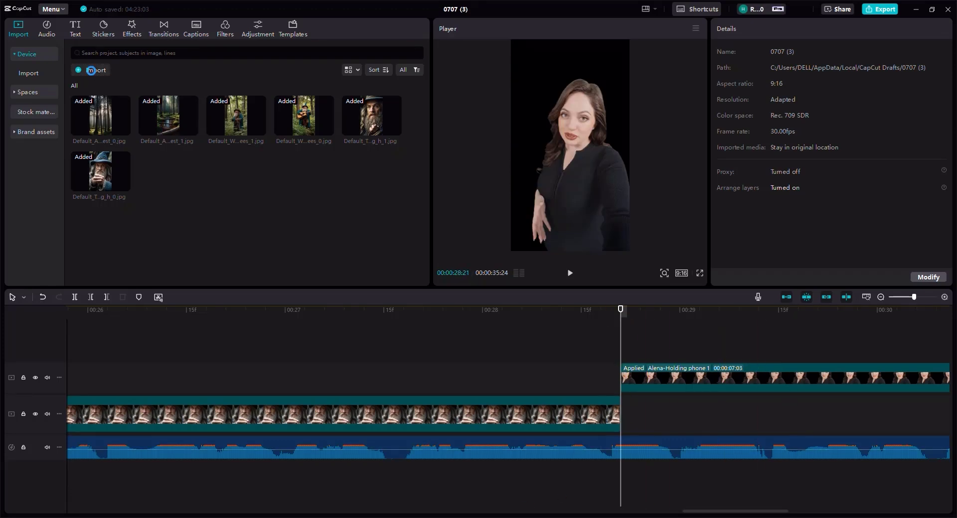
click(91, 71)
double_click(277, 85)
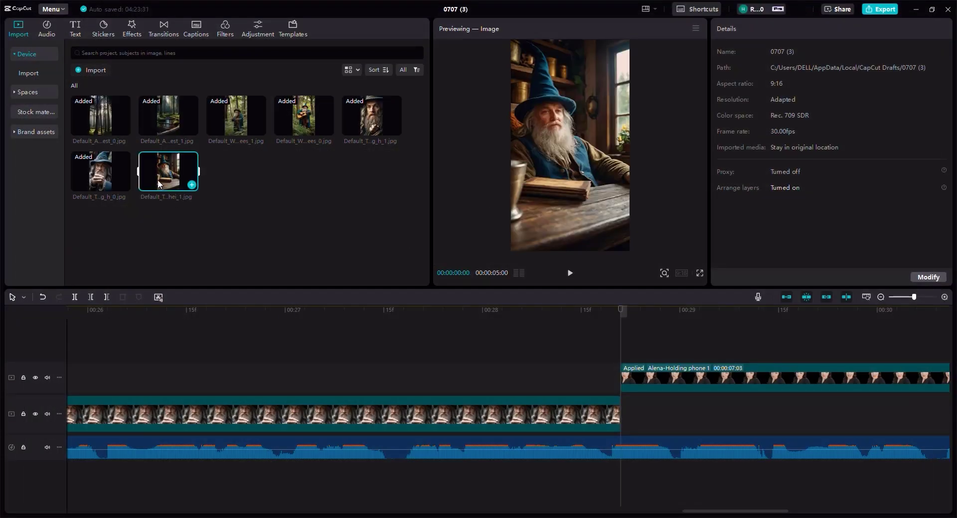
mouse_move(158, 179)
mouse_down()
mouse_move(655, 447)
mouse_move(619, 425)
mouse_up()
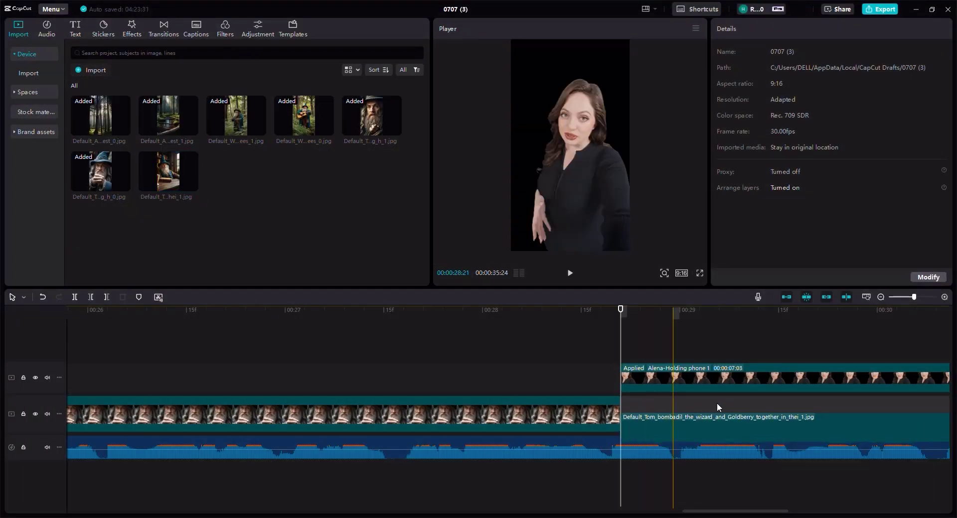
click(881, 297)
click(881, 301)
click(881, 301)
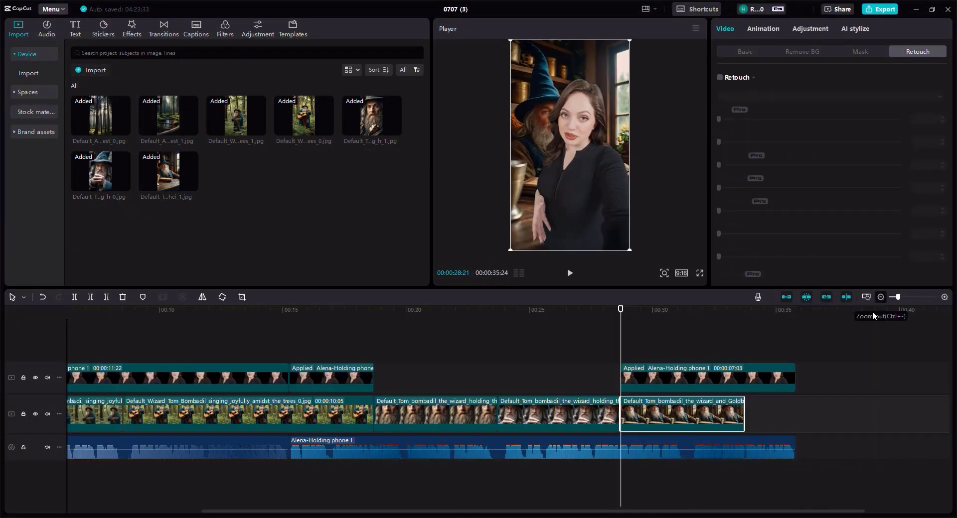
drag(509, 414, 535, 416)
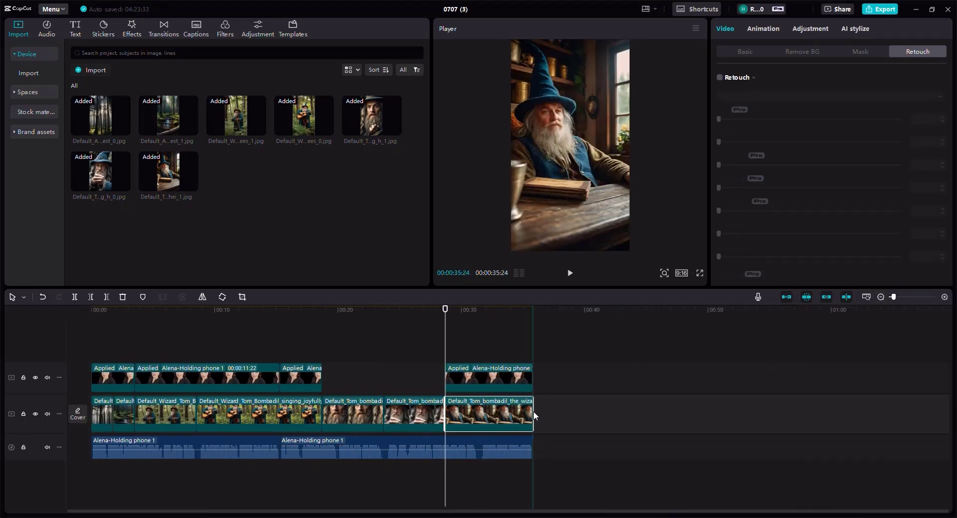
Shrink the last avatar clip and move it to the lower right beside the seated wizard
click(474, 323)
click(602, 198)
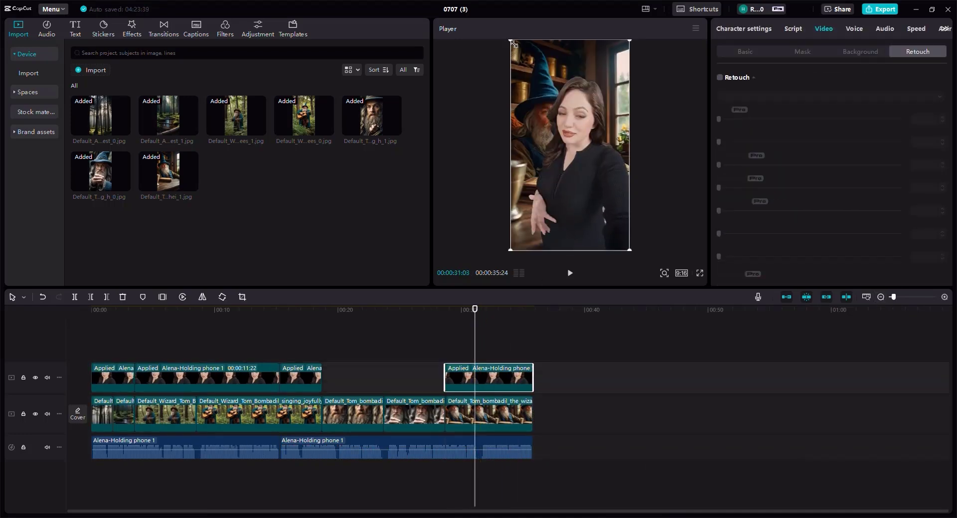
drag(513, 43, 529, 65)
drag(570, 153, 605, 202)
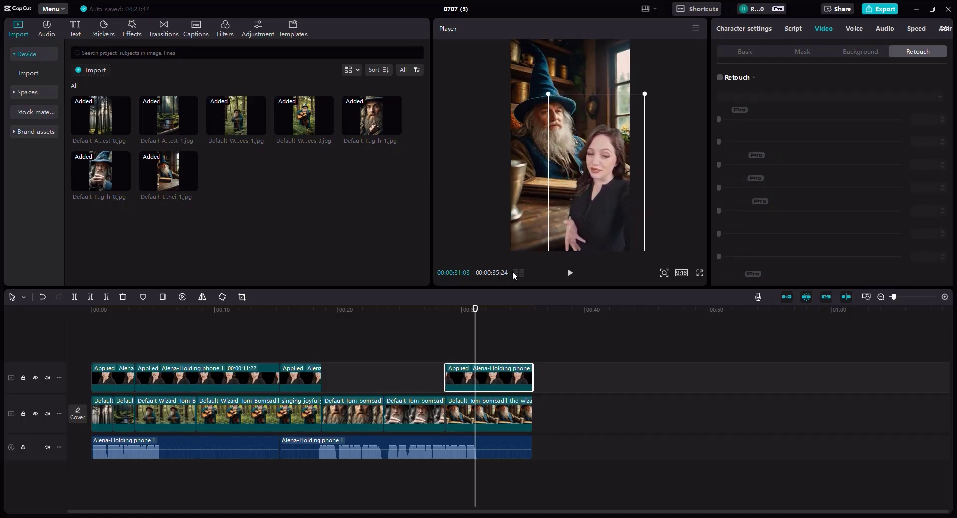
click(211, 340)
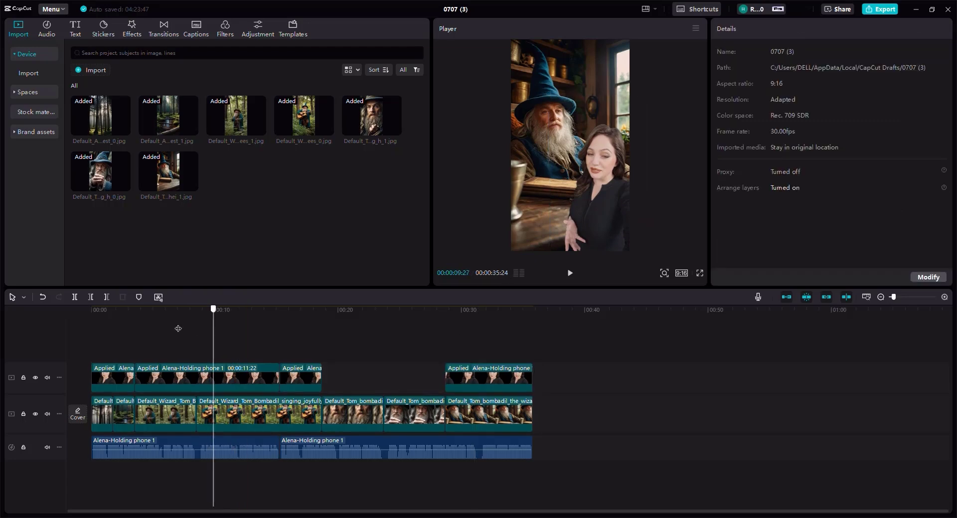
drag(172, 327, 58, 331)
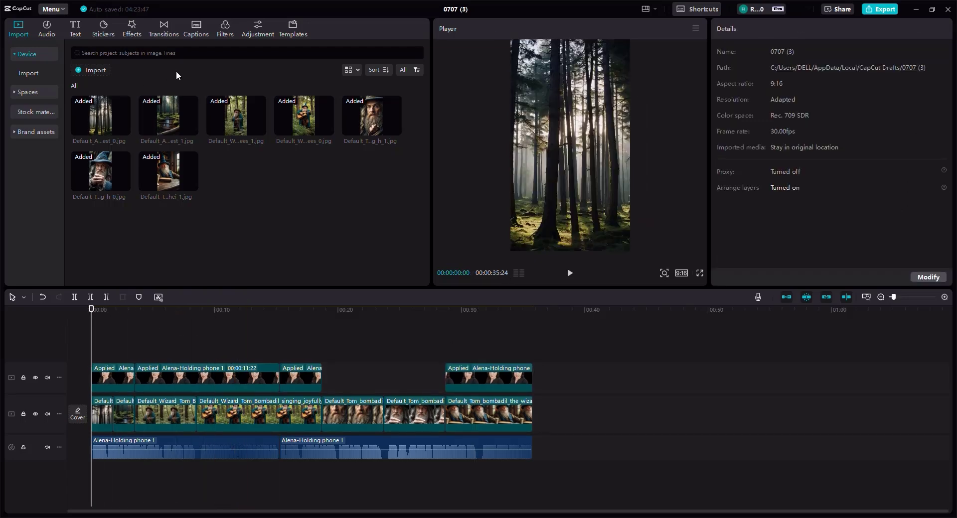
Place a Woosh transition between avatar clips 1 and 2 and White Flash between clips 2 and 3
click(160, 33)
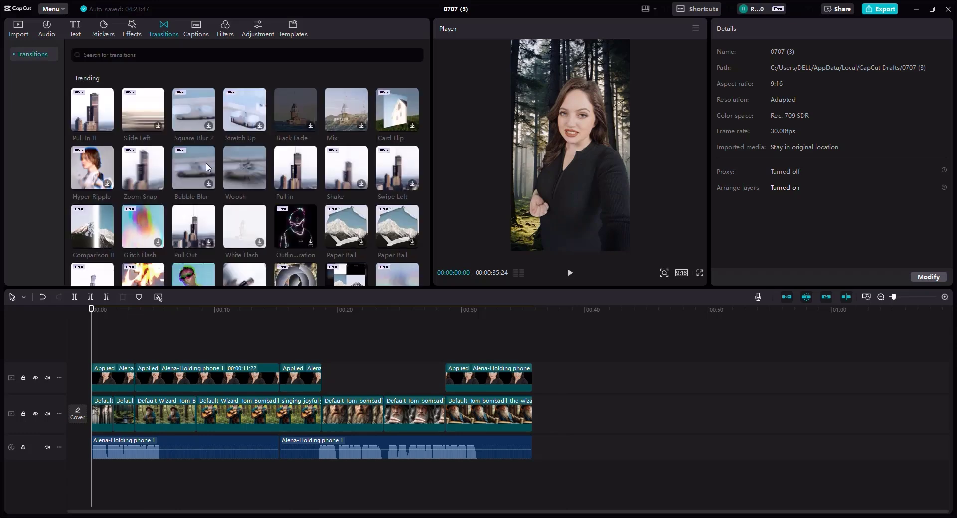
drag(251, 172, 144, 369)
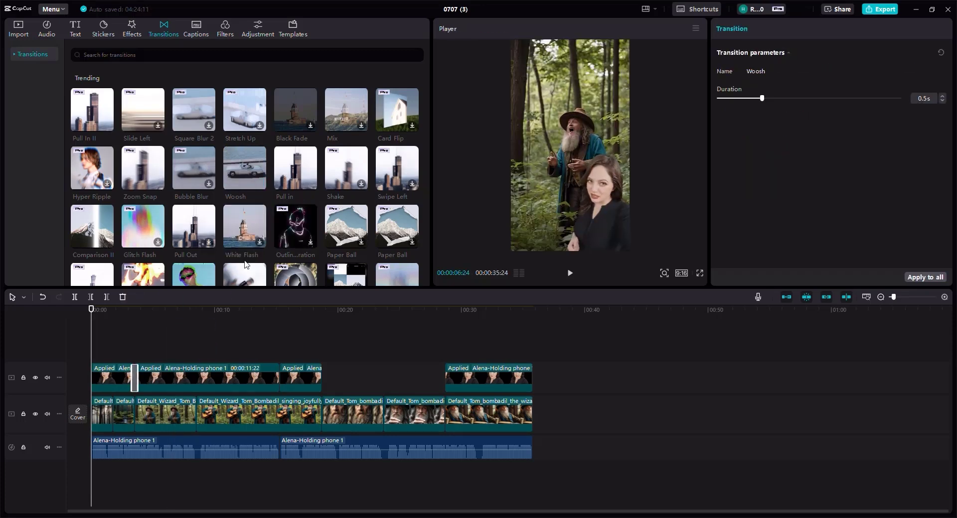
drag(244, 227, 235, 386)
click(549, 296)
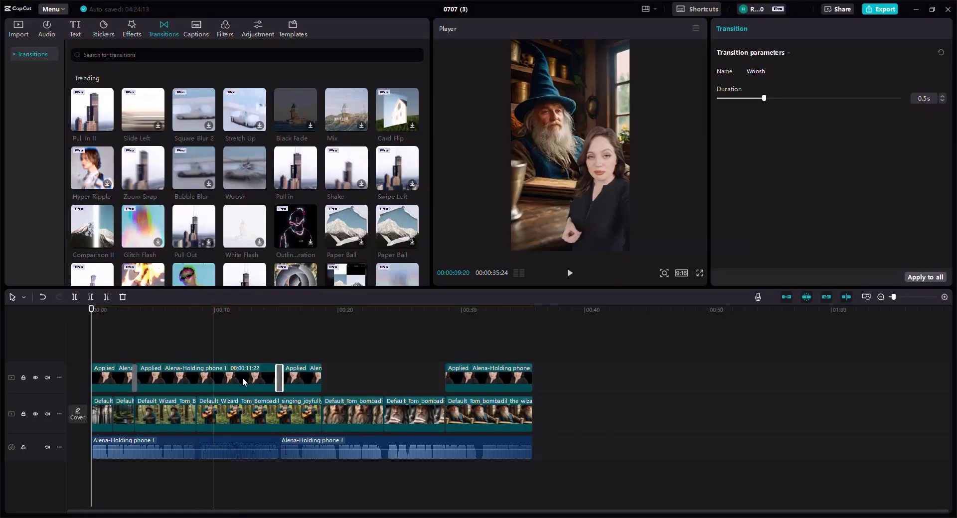
click(494, 378)
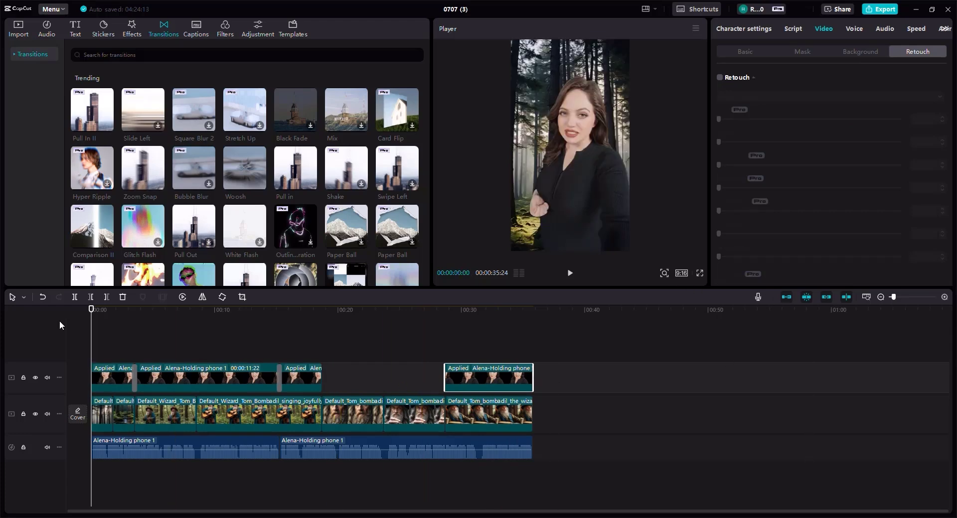
Add a custom adjustment layer and stretch it to the end of the video
click(258, 29)
drag(93, 78, 88, 357)
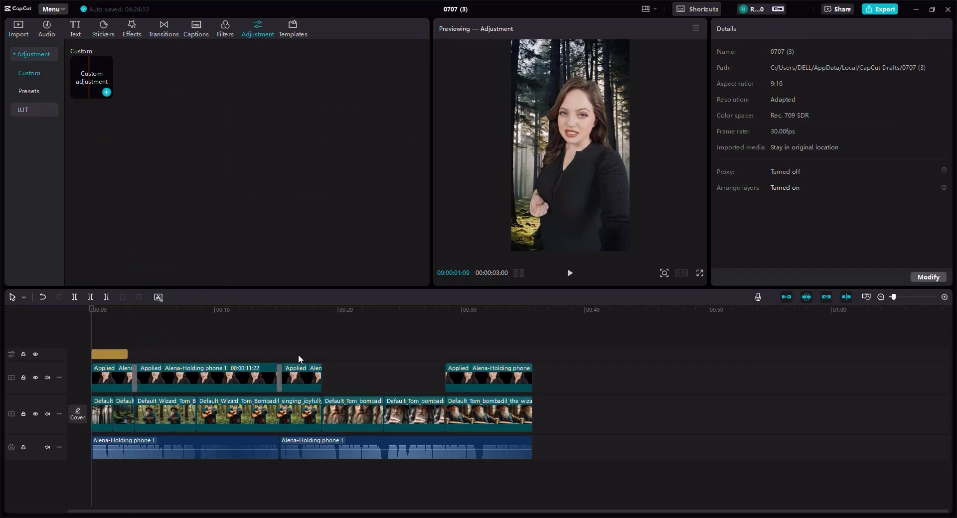
click(123, 356)
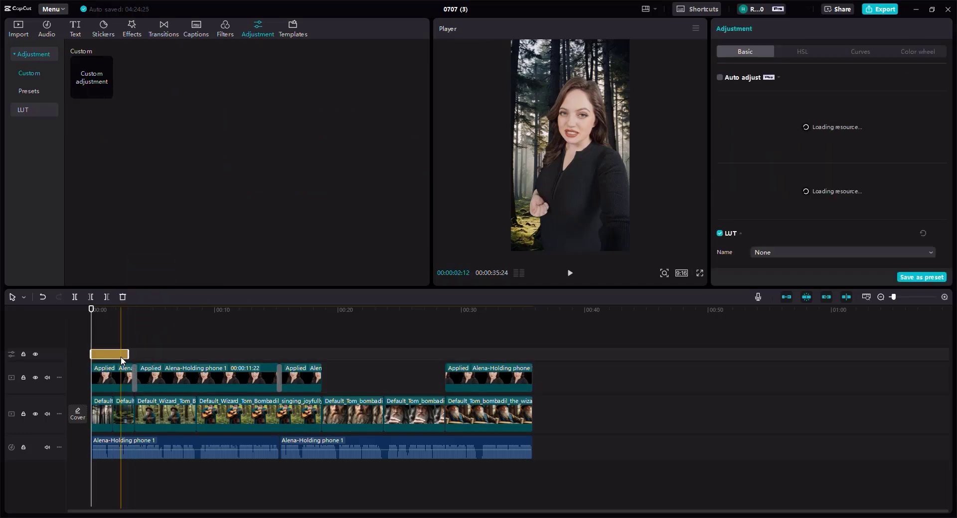
drag(166, 357, 531, 364)
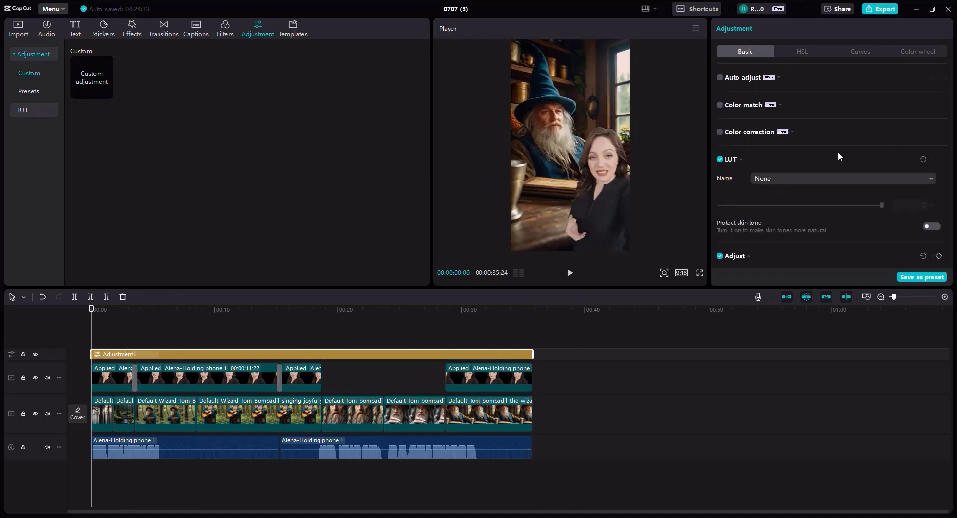
Set Temp 6, Saturation 5, Exposure 6, Contrast 8, Highlight 7, Shadow -7, Whites 6, Blacks -7
scroll(817, 158, down, 3)
scroll(820, 194, down, 1)
click(809, 193)
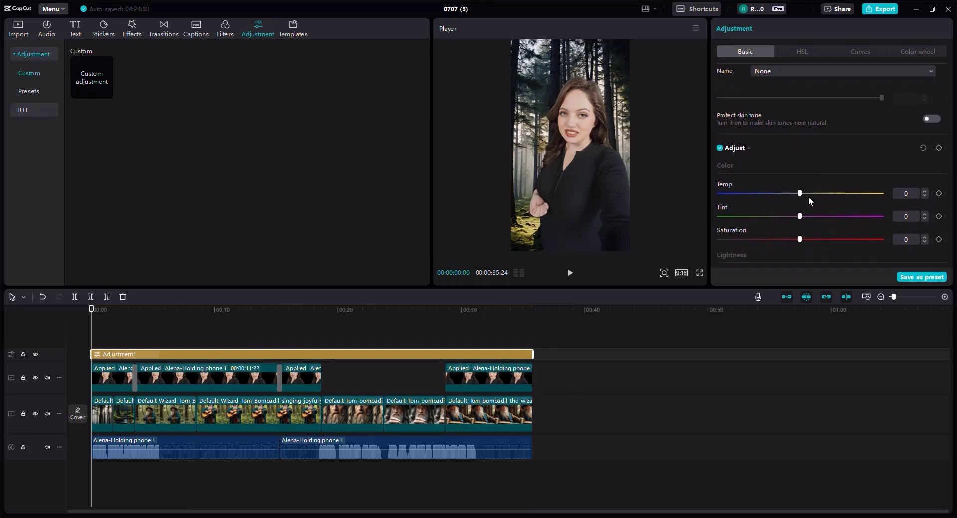
click(808, 240)
scroll(807, 243, down, 1)
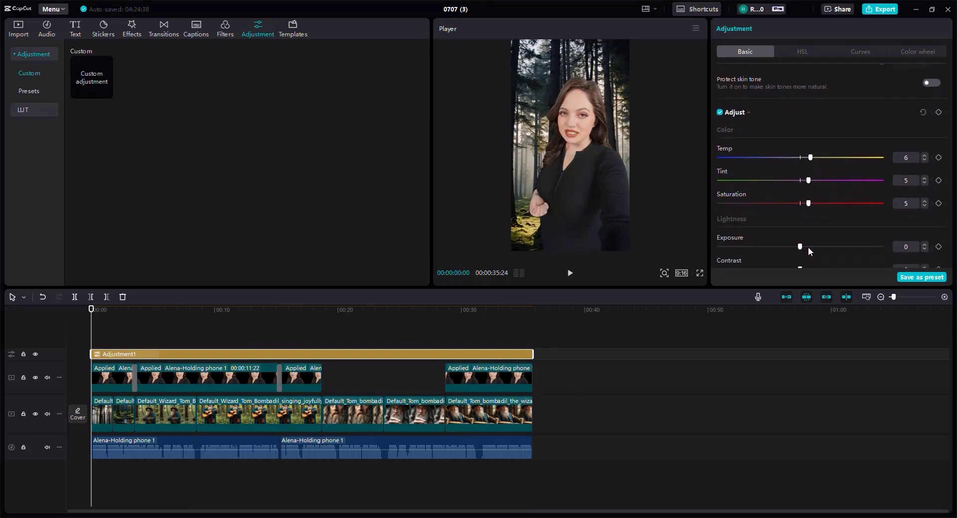
click(808, 246)
scroll(808, 247, down, 1)
click(811, 235)
click(810, 256)
scroll(809, 244, down, 1)
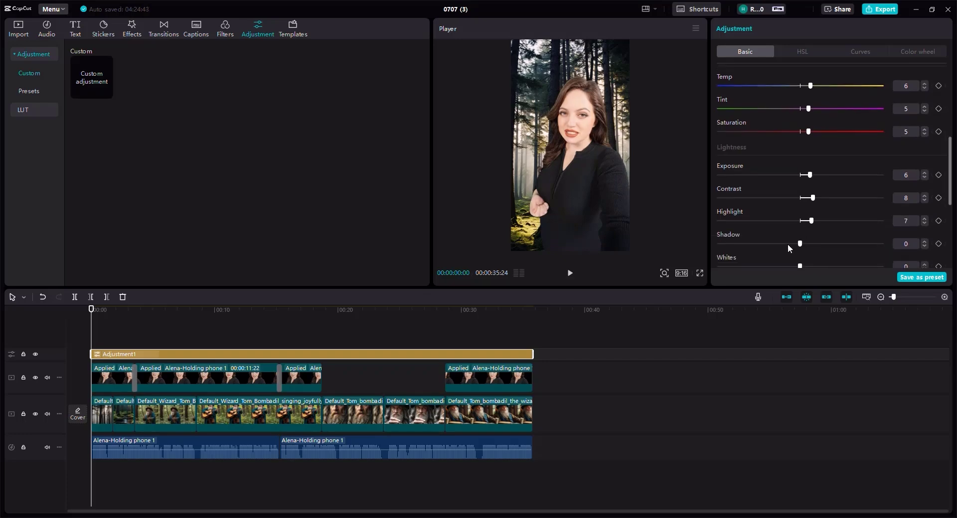
click(787, 244)
scroll(794, 241, down, 1)
click(808, 232)
click(786, 254)
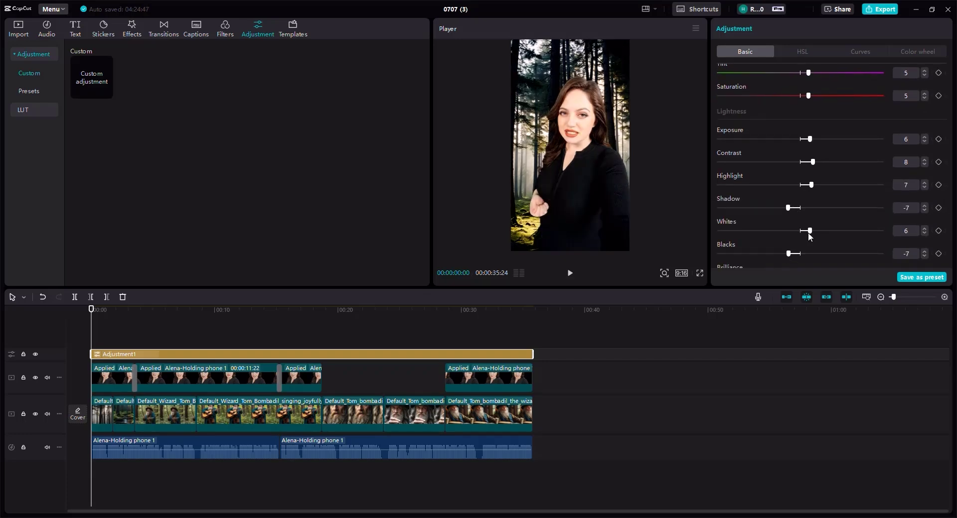
Set Brilliance 6, Sharpen 18, Clarity 26 and Vignette 20 on the adjustment layer
scroll(805, 232, down, 1)
click(808, 240)
scroll(777, 241, down, 1)
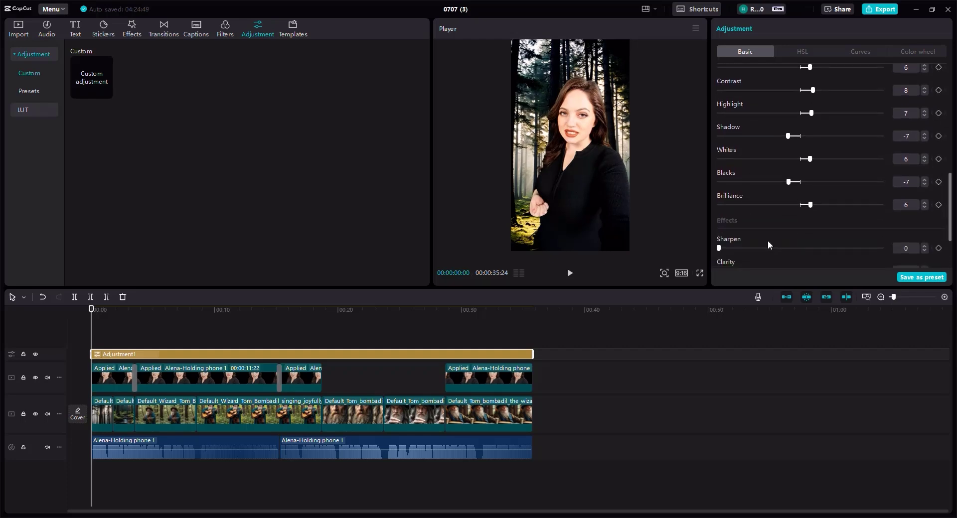
click(748, 249)
scroll(757, 248, down, 1)
click(763, 237)
scroll(764, 235, down, 1)
click(819, 262)
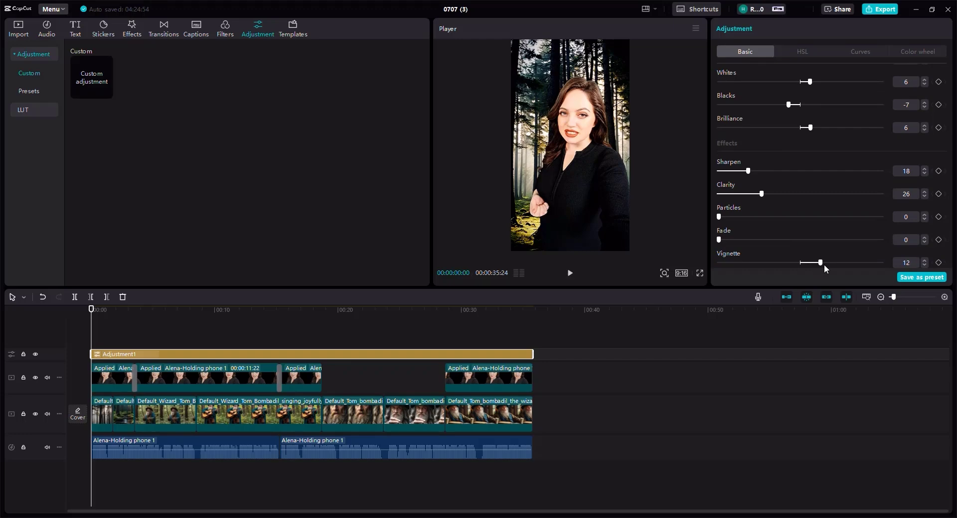
drag(825, 264, 831, 263)
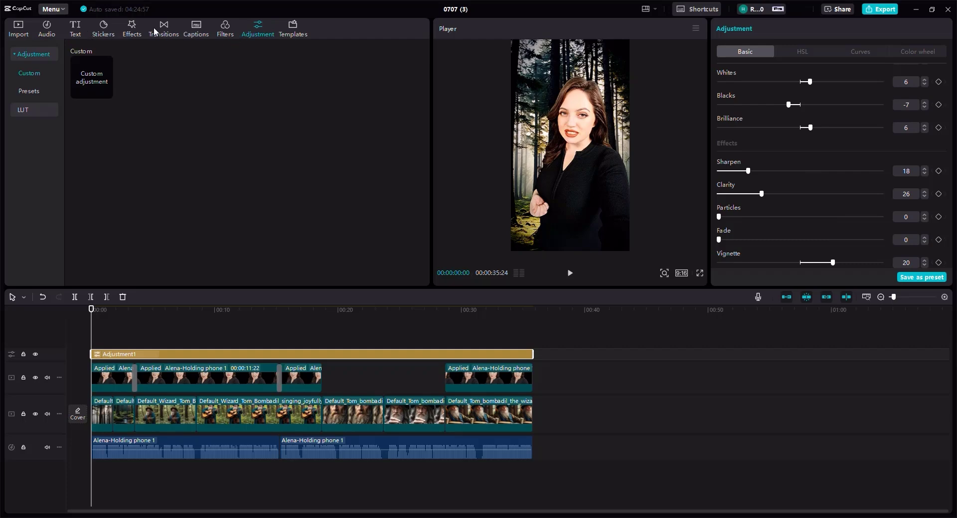
Search the effects library for 'sun', then for 'light'
click(130, 29)
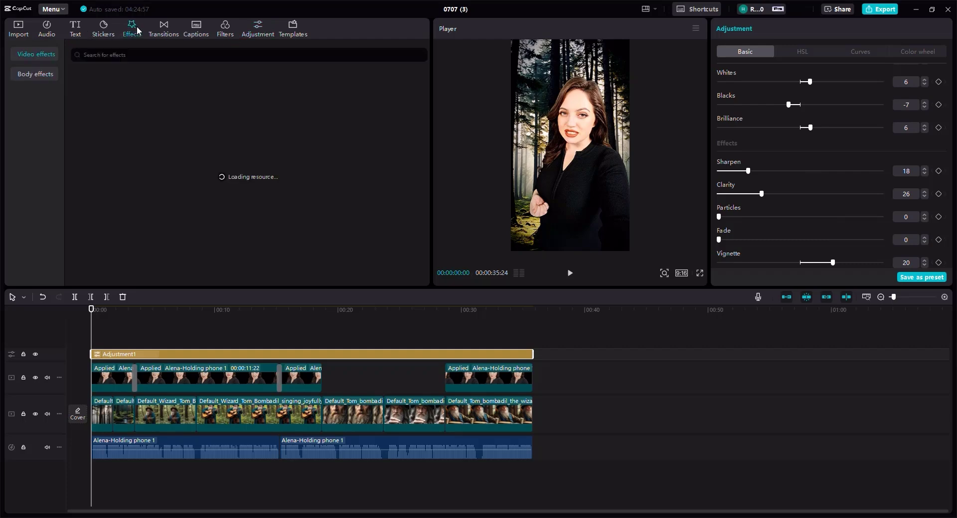
click(162, 58)
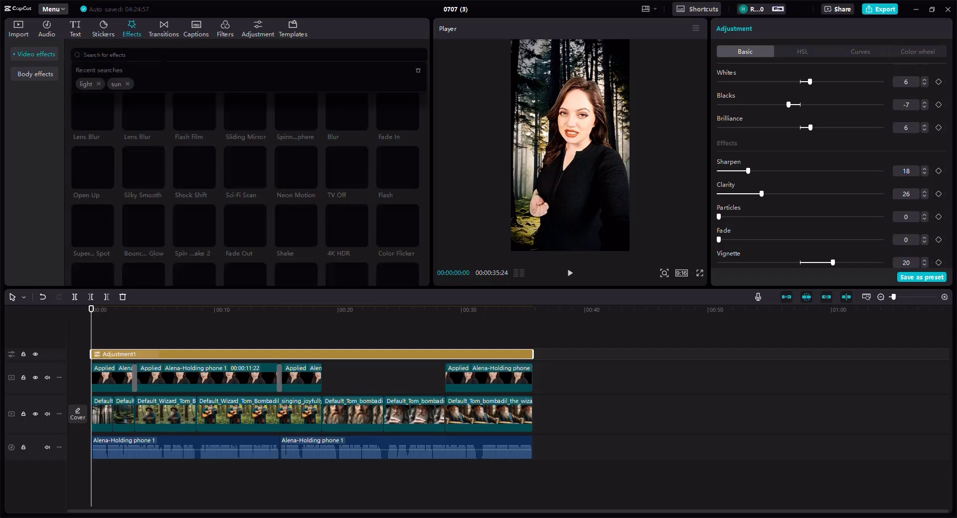
text(sun)
key(Return)
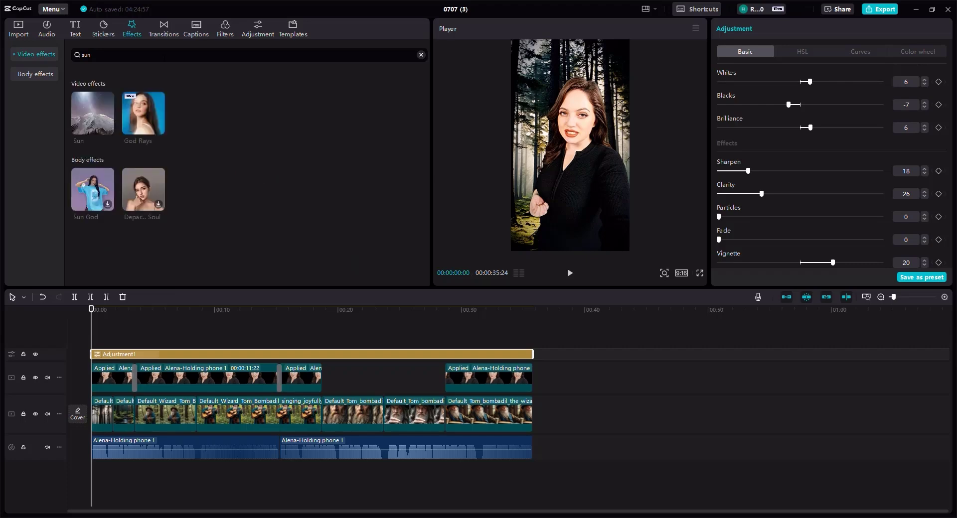
click(157, 59)
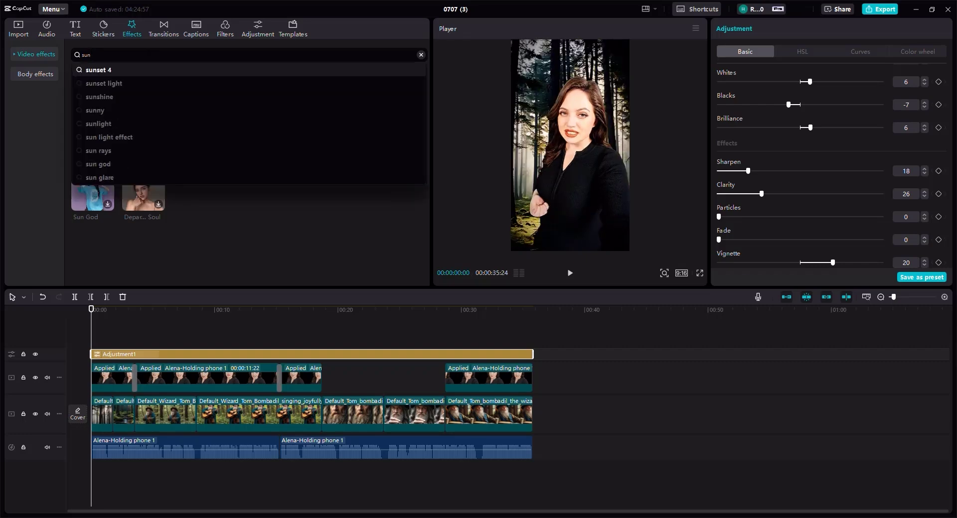
text(light)
key(Return)
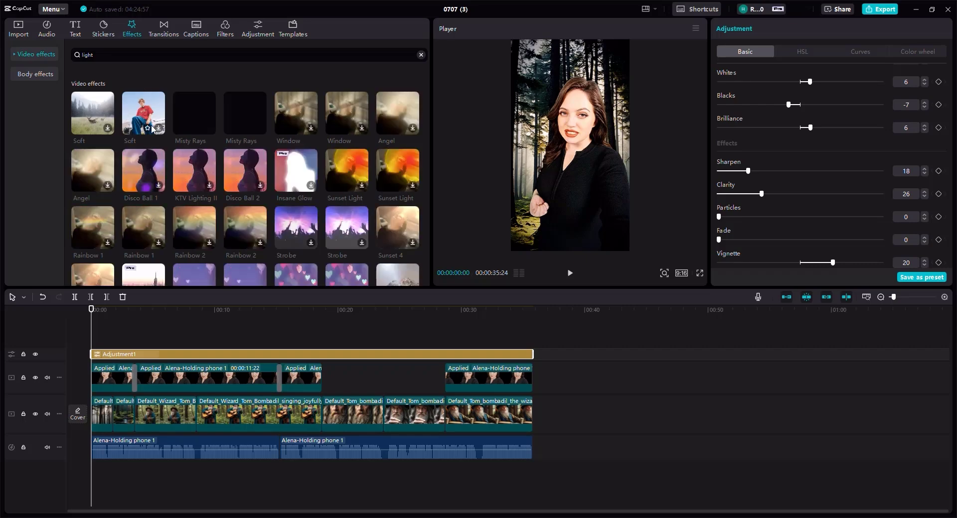
Preview Misty Rays, then place the Soft effect at the start of the video
click(198, 132)
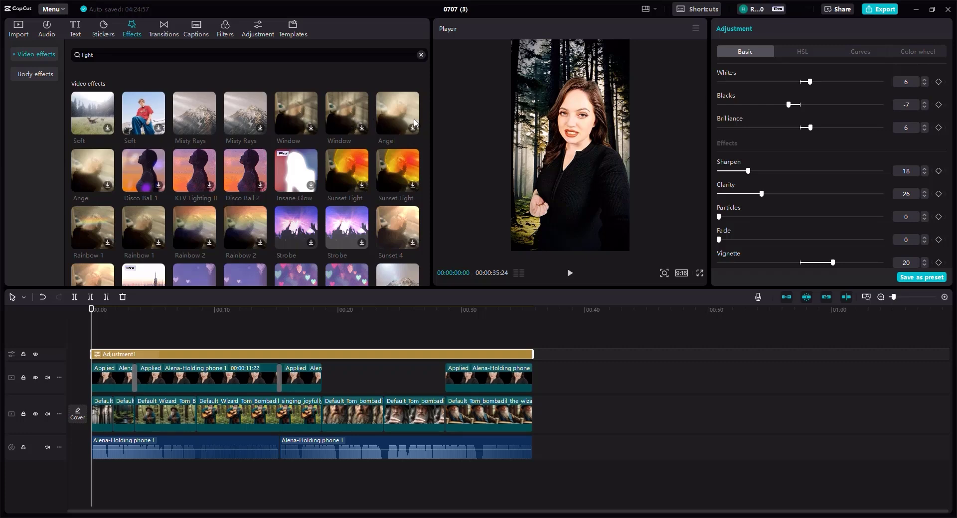
scroll(249, 144, down, 2)
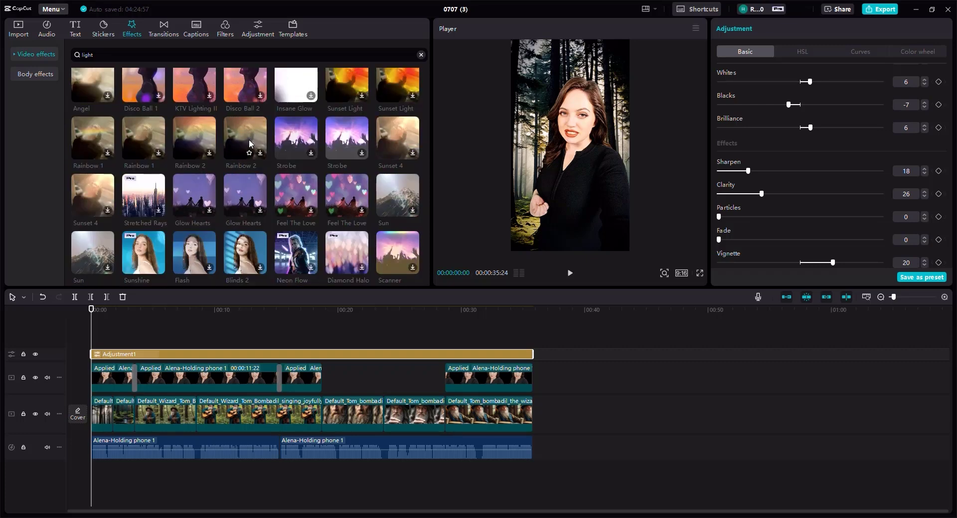
scroll(249, 144, down, 1)
scroll(249, 144, down, 1)
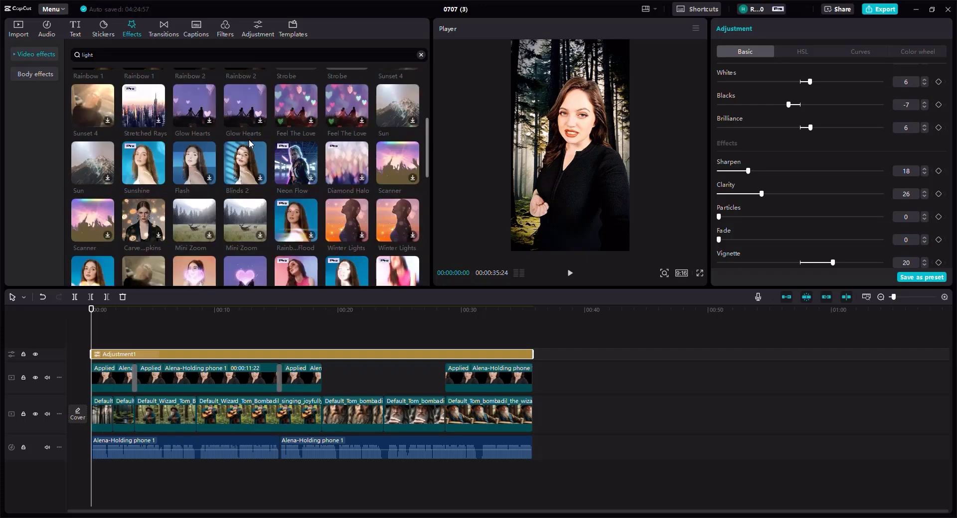
scroll(235, 135, down, 1)
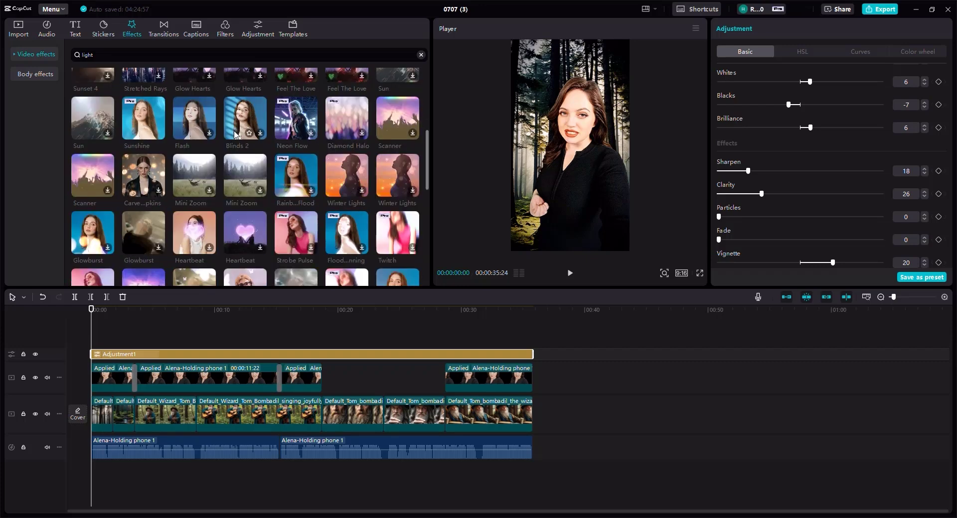
scroll(234, 134, down, 2)
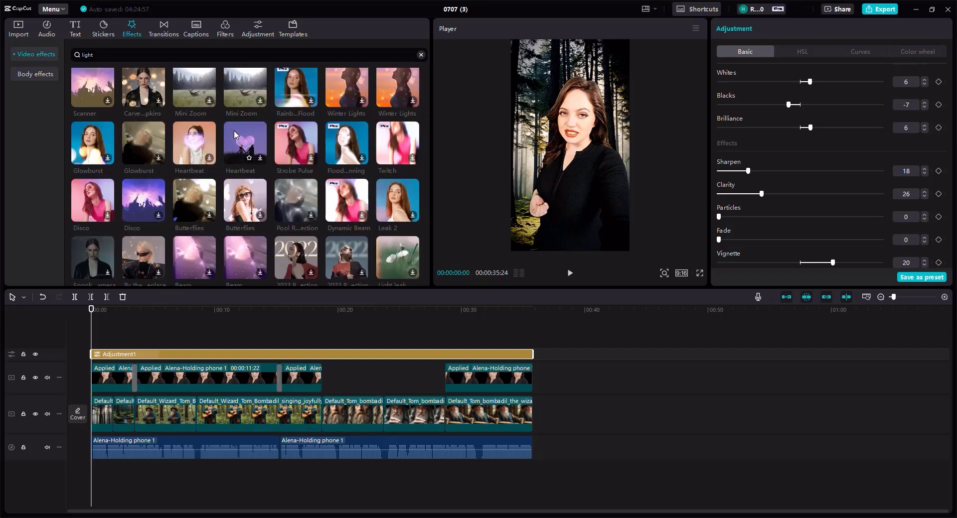
scroll(206, 182, down, 5)
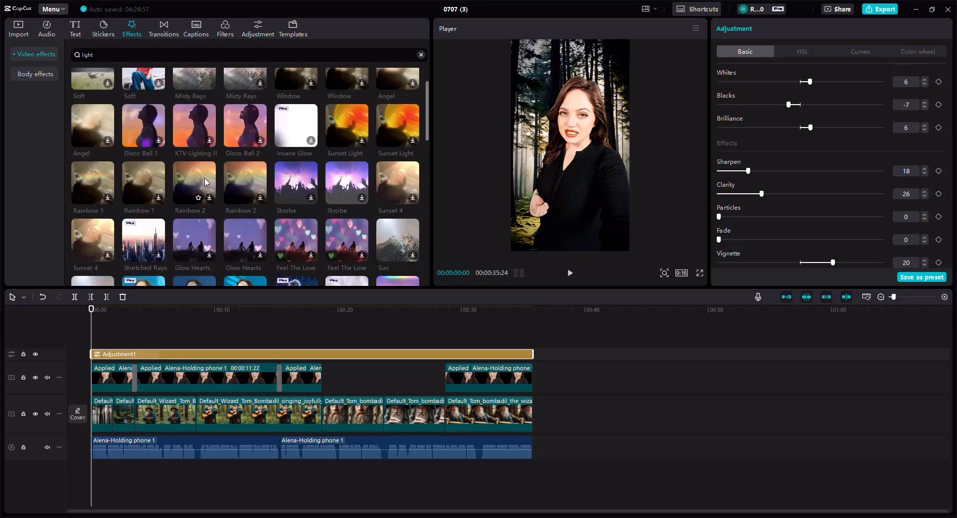
scroll(205, 182, up, 1)
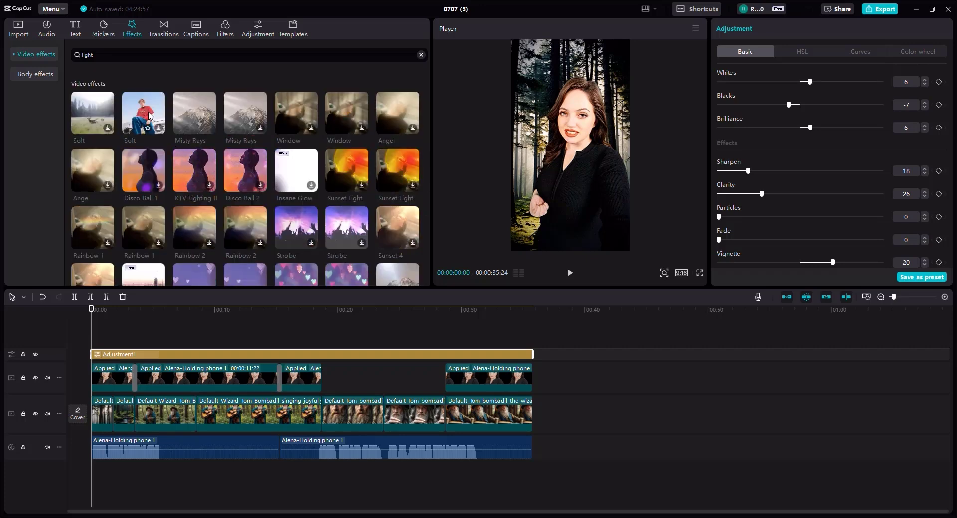
drag(149, 115, 98, 330)
click(98, 330)
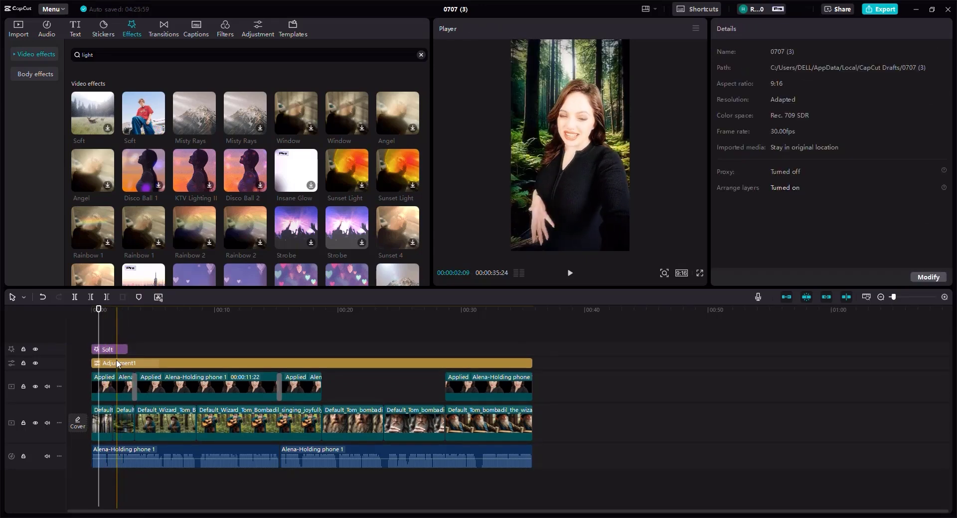
Set Soft light to 35, extend it to the video's end, and generate auto captions
click(108, 350)
click(761, 97)
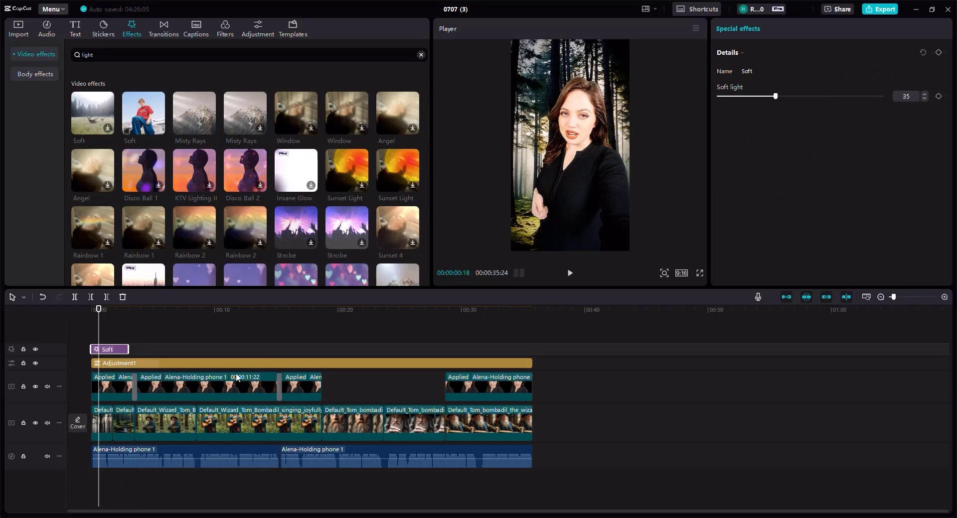
drag(128, 349, 263, 351)
drag(330, 351, 530, 351)
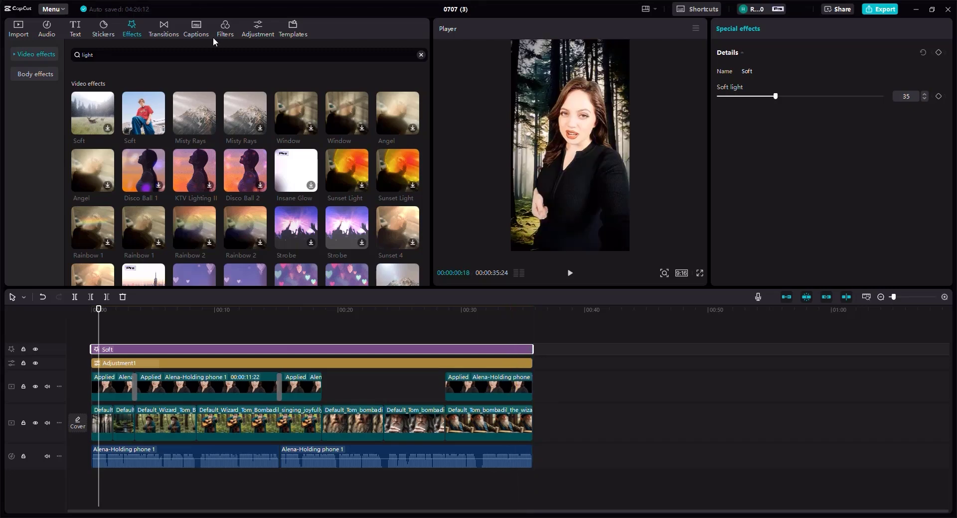
click(196, 28)
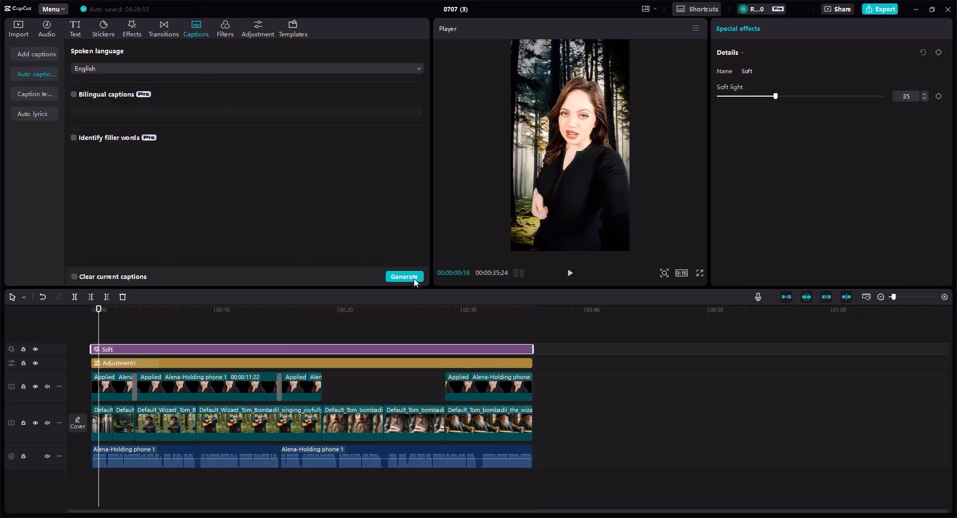
click(414, 280)
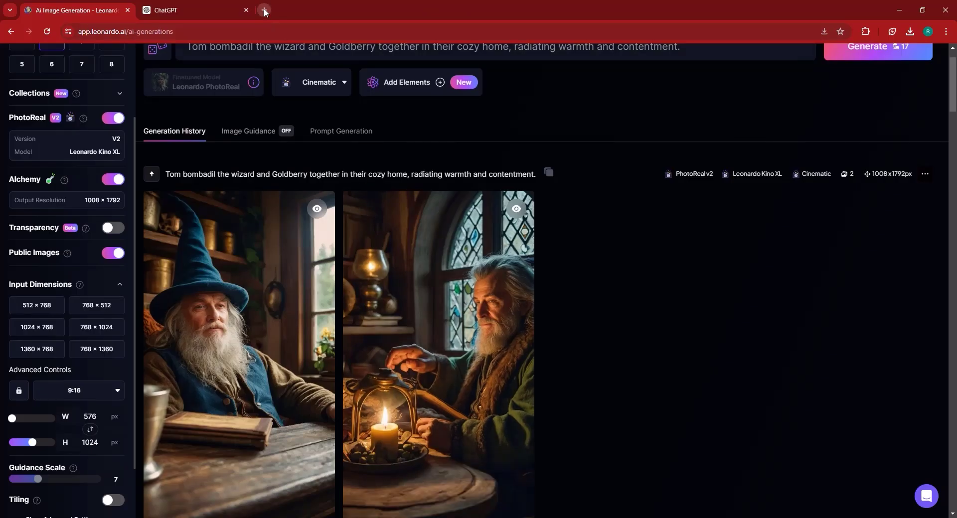
Google 'wizard music pixabay' in a new tab and preview the track Ways of the Wizard
click(264, 10)
text(google.com)
key(Return)
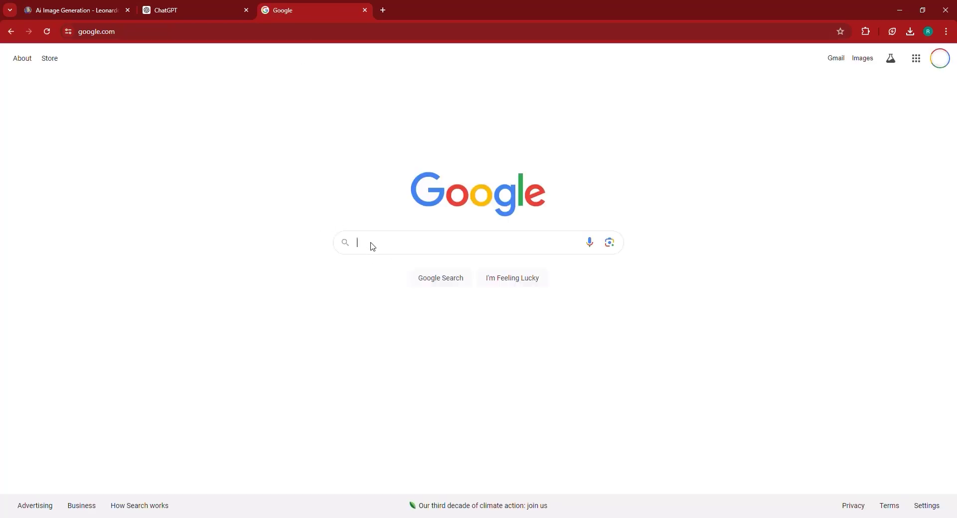
click(373, 243)
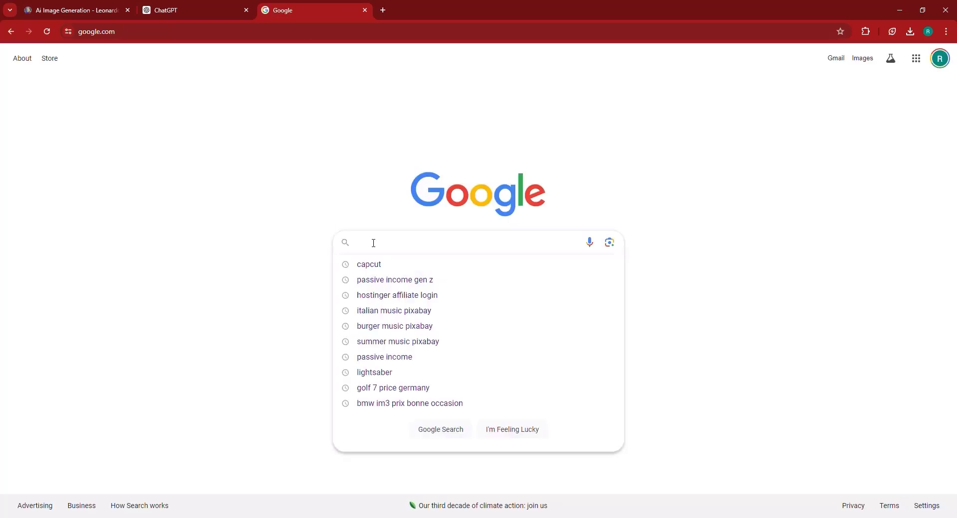
text(wiza)
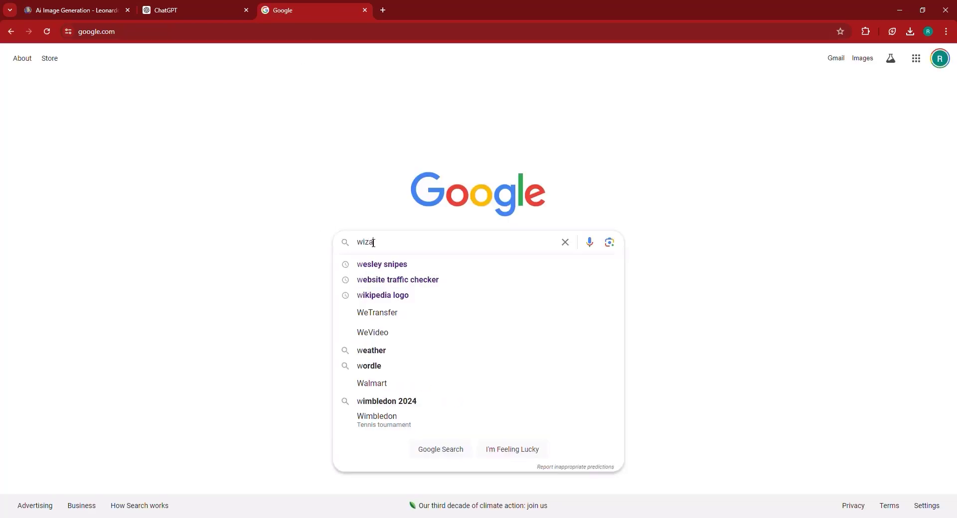
text(rd music pixabay)
key(Return)
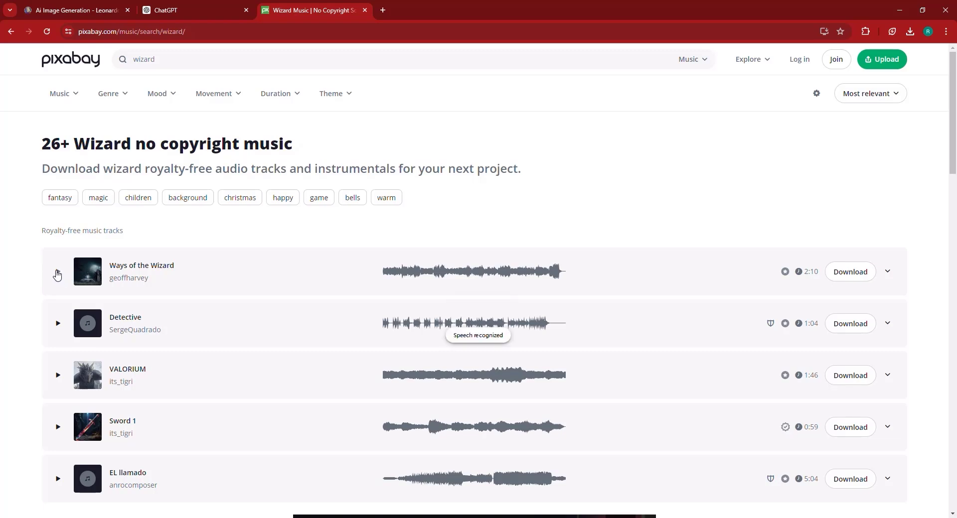
click(57, 274)
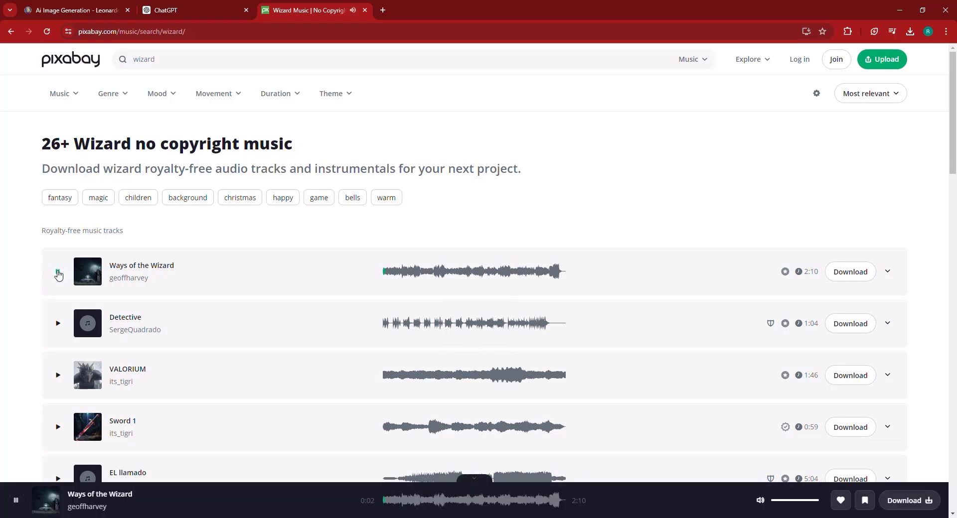
click(57, 274)
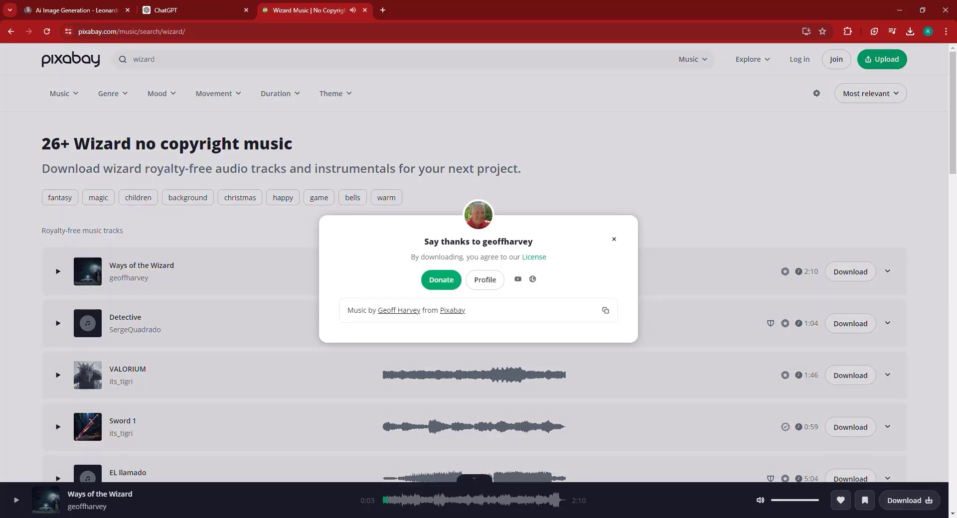
Apply the glowing neon text template to the captions
click(448, 516)
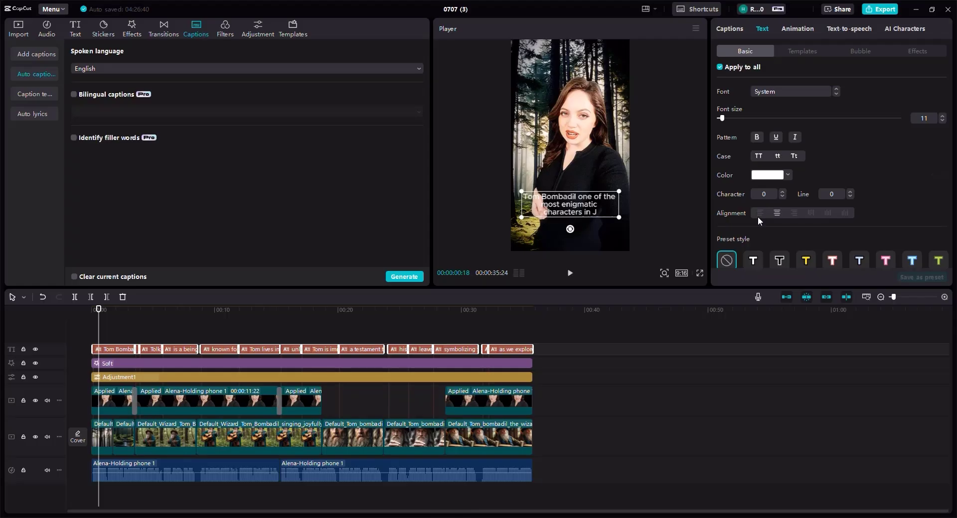
click(801, 52)
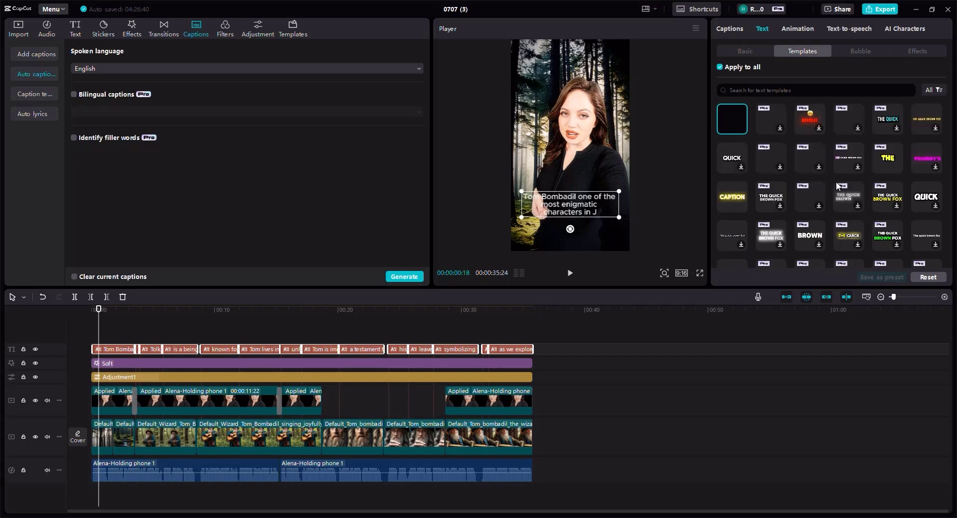
scroll(837, 186, down, 1)
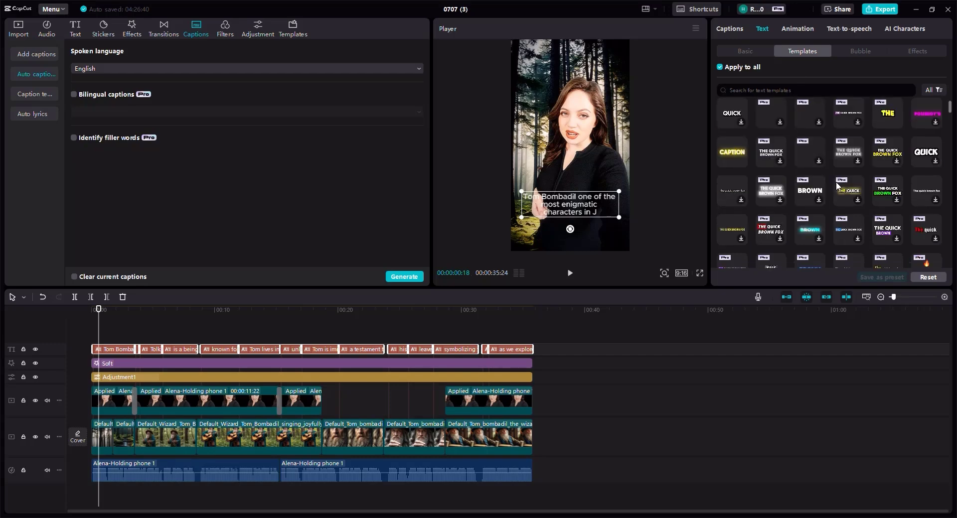
scroll(825, 218, down, 1)
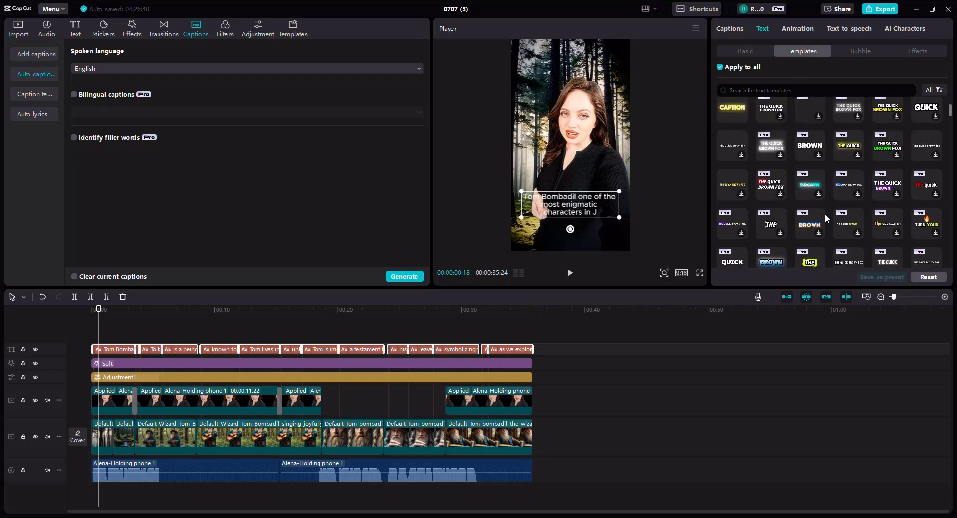
click(809, 188)
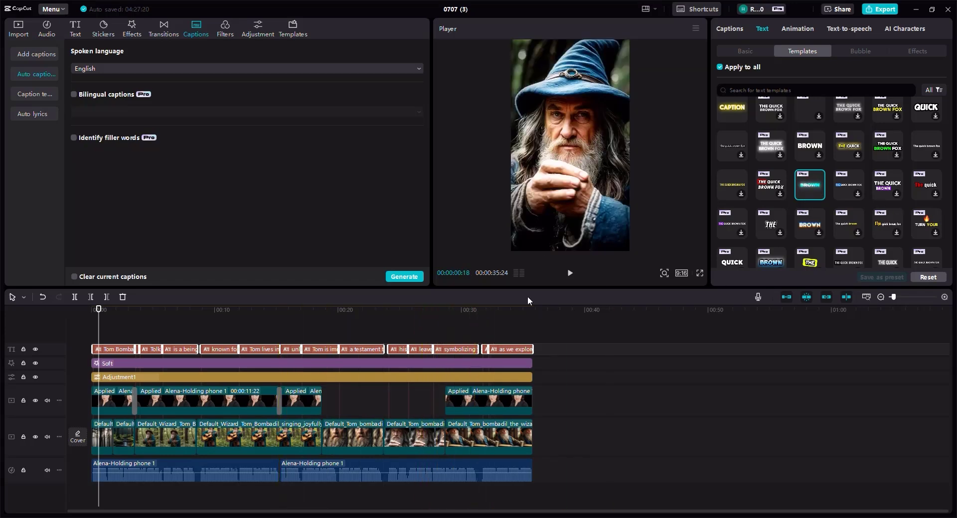
Select all caption clips, enlarge the caption box and move it higher in the frame
click(447, 320)
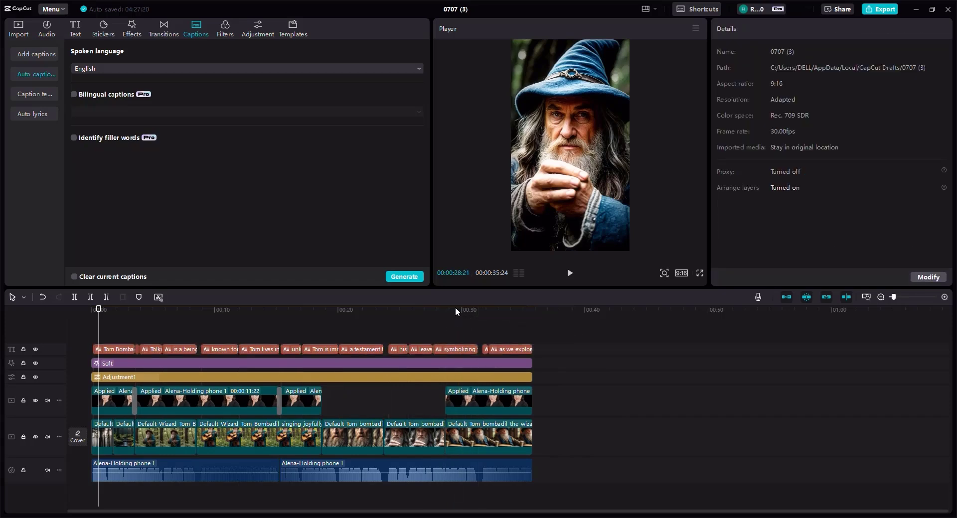
click(455, 300)
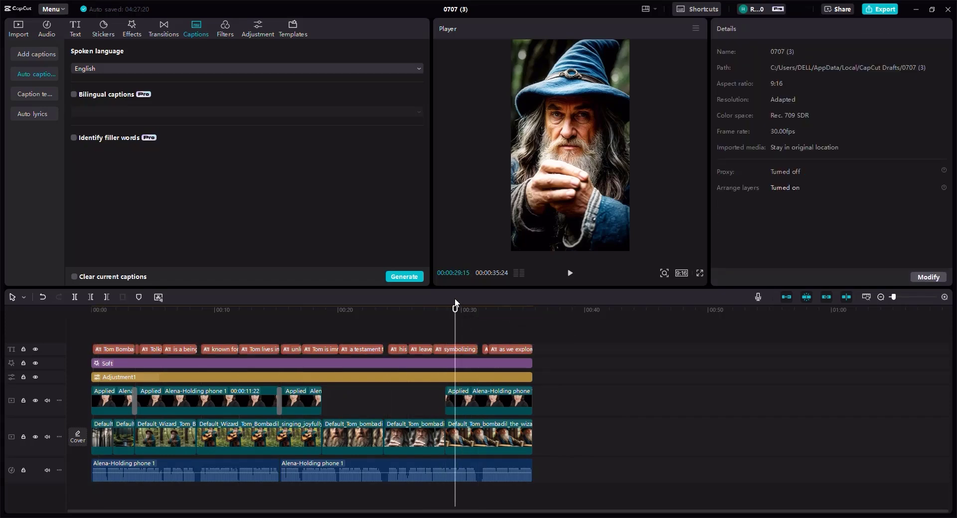
click(452, 352)
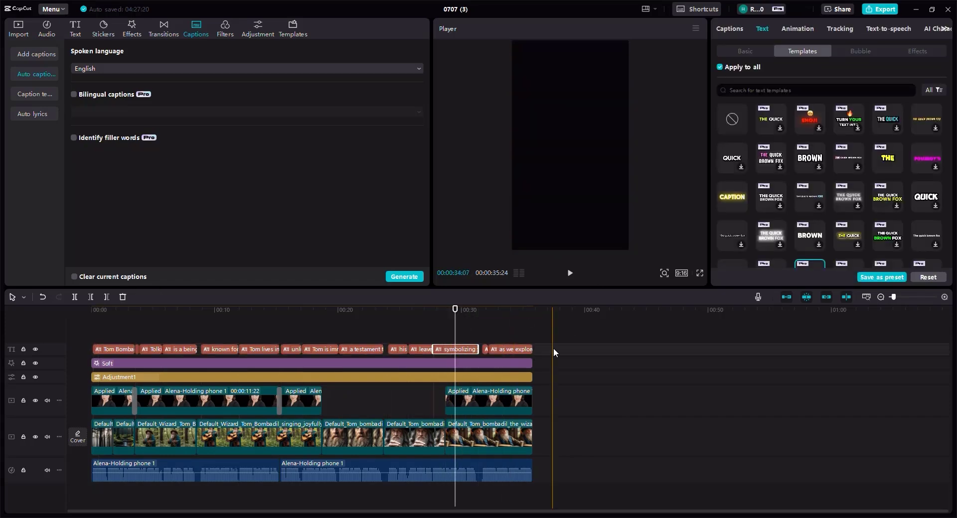
ctrl+click(498, 350)
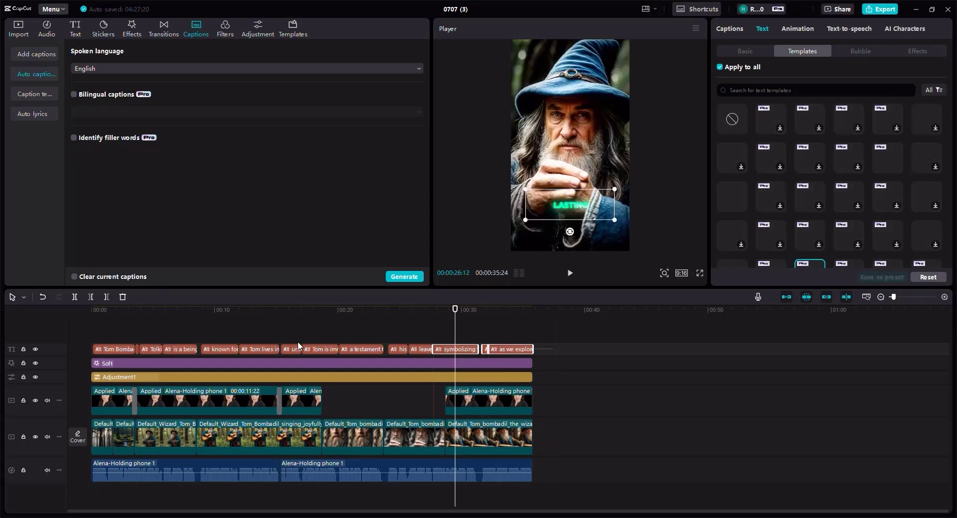
drag(295, 345, 107, 345)
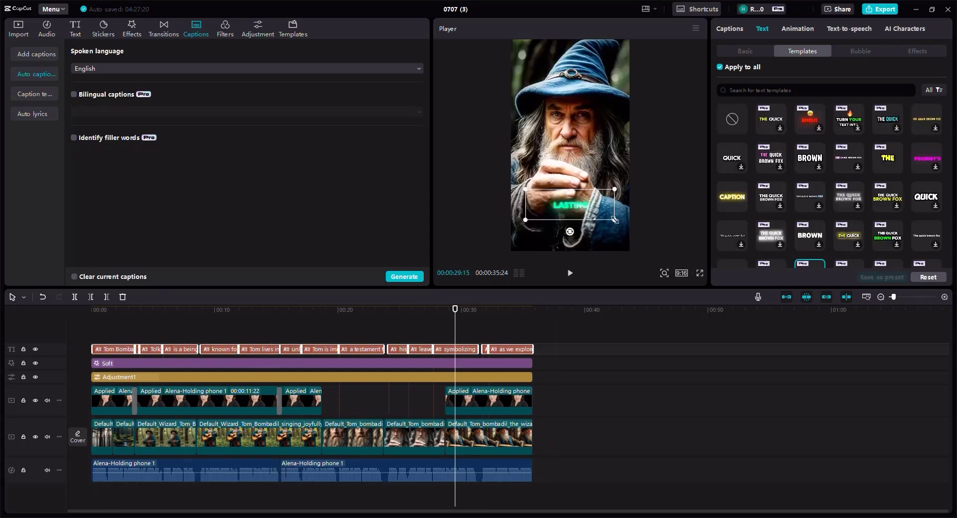
drag(616, 219, 632, 225)
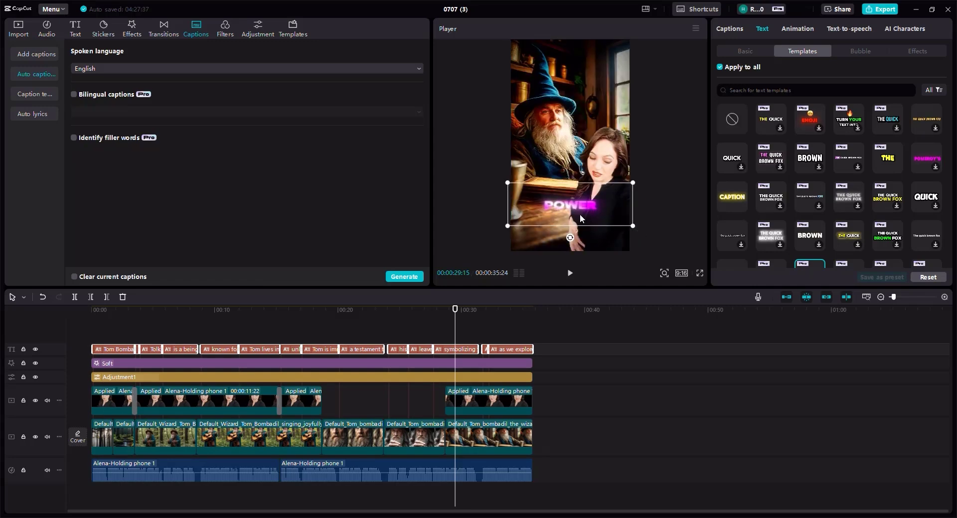
drag(578, 214, 575, 135)
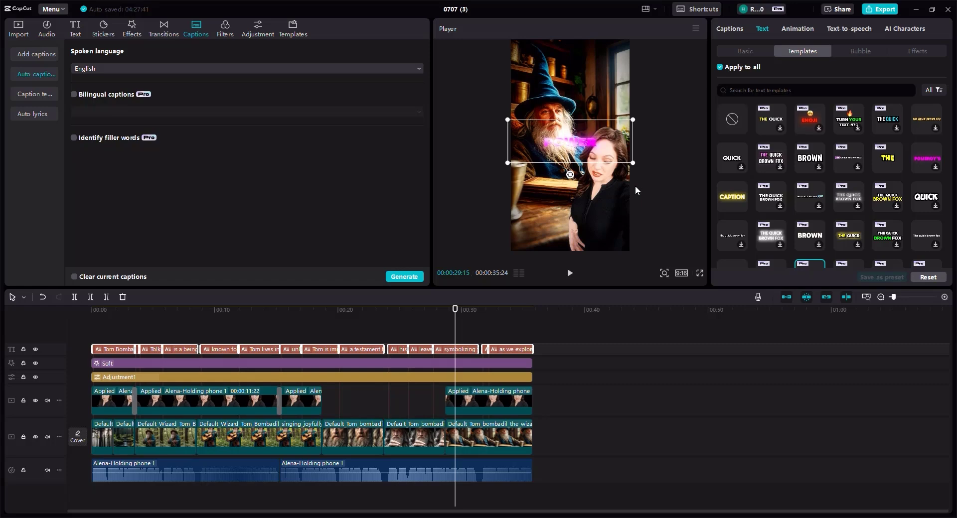
click(181, 323)
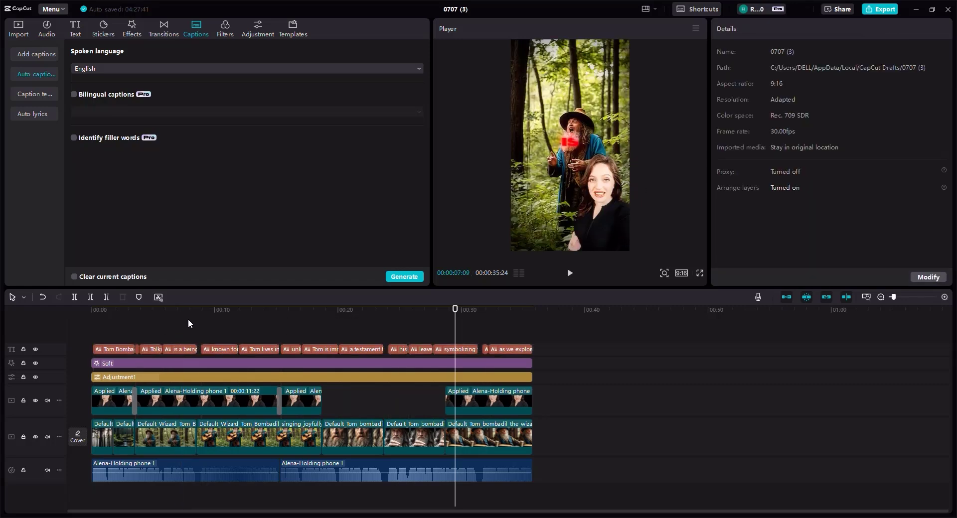
Import the ways-of-the-wizard music file and place it on a new audio track
click(177, 313)
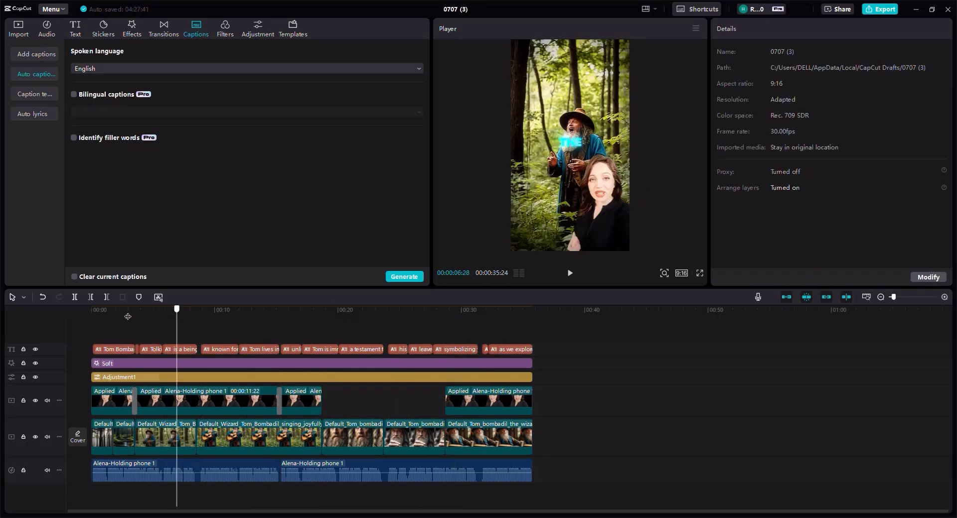
click(77, 310)
click(22, 32)
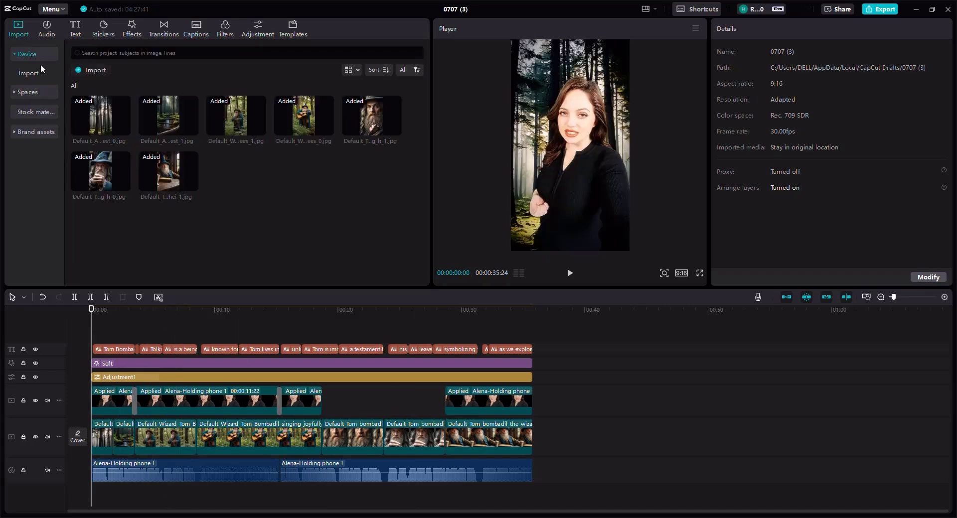
click(98, 70)
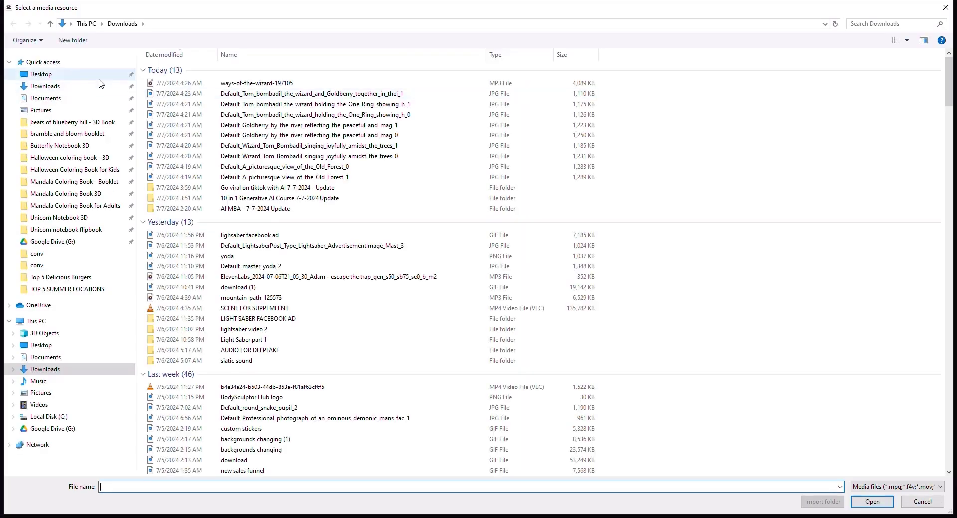
double_click(241, 84)
drag(235, 184, 92, 495)
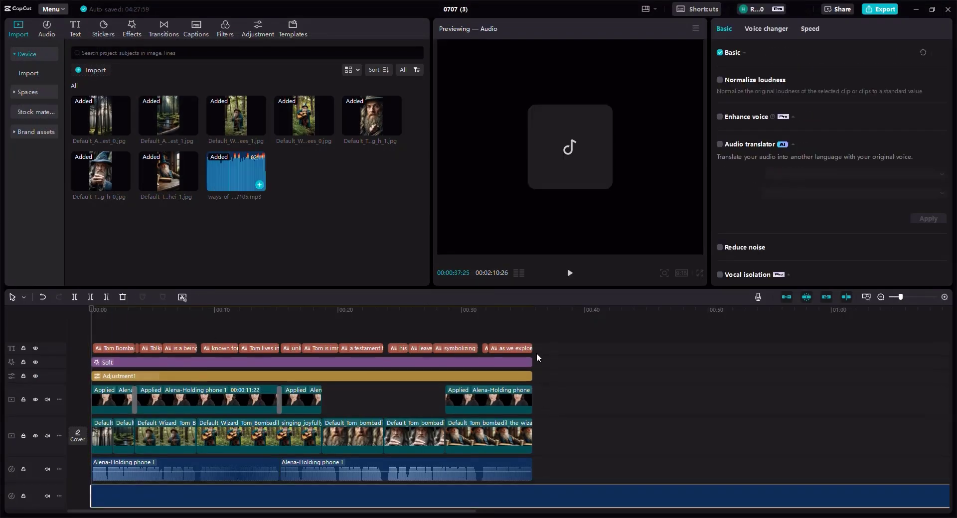
Split the music at the video's end and delete the leftover part
click(536, 313)
drag(536, 312, 532, 317)
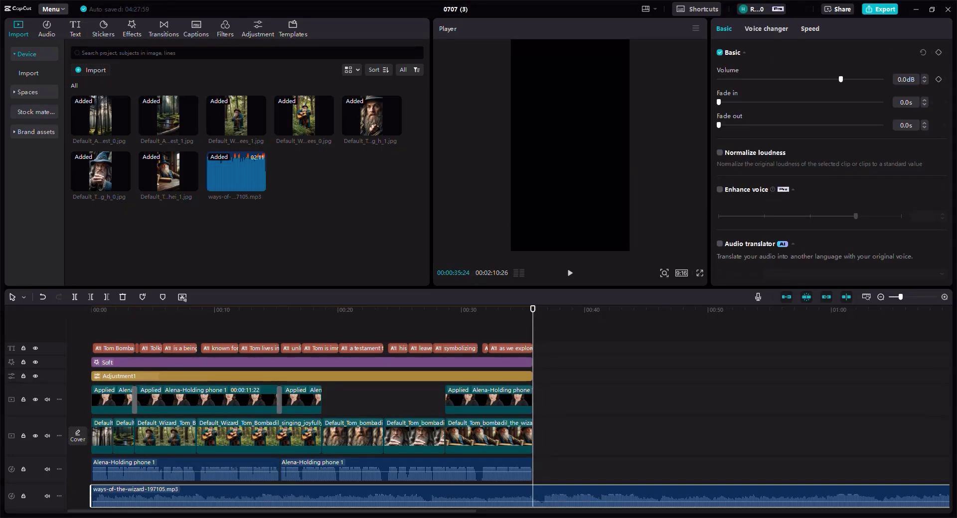
click(74, 297)
click(562, 497)
key(Delete)
Give the music a 1.8s fade out and lower its volume to -25.3dB
click(468, 503)
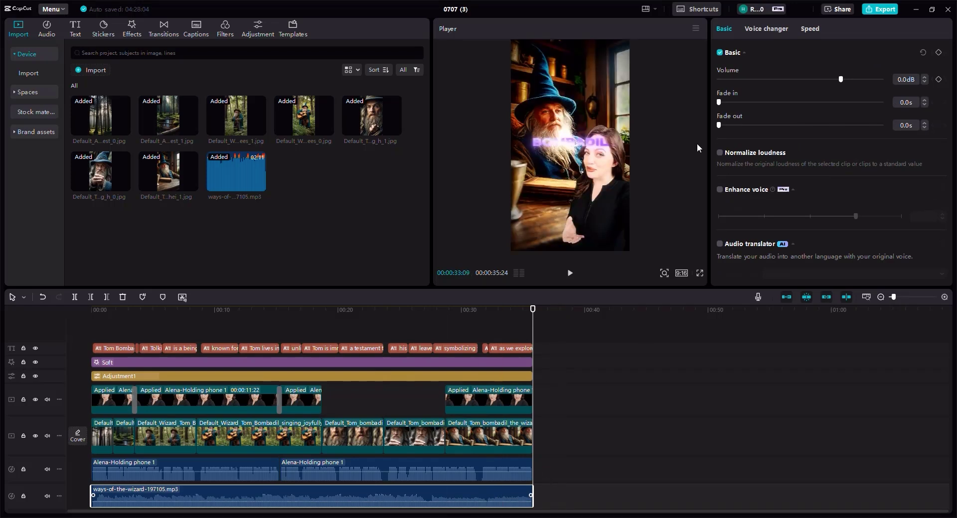
click(747, 125)
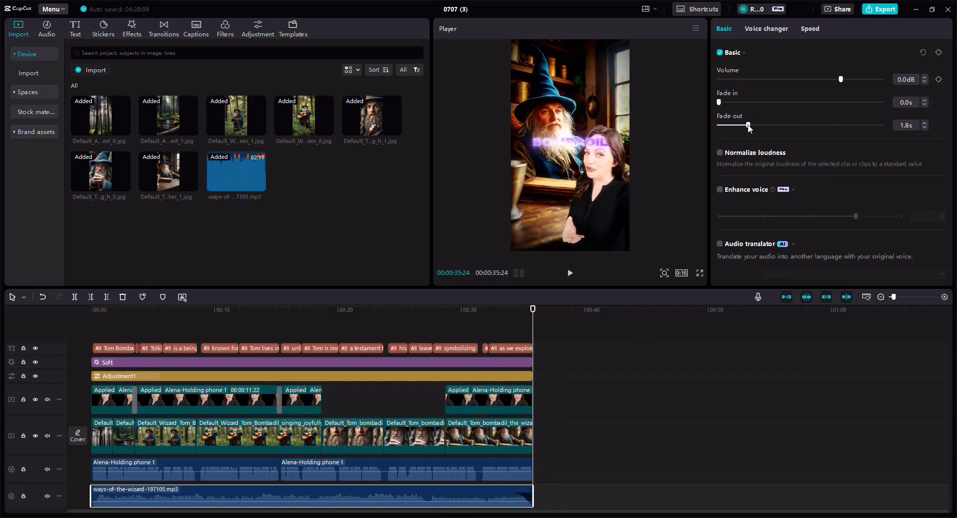
click(785, 78)
drag(786, 78, 788, 78)
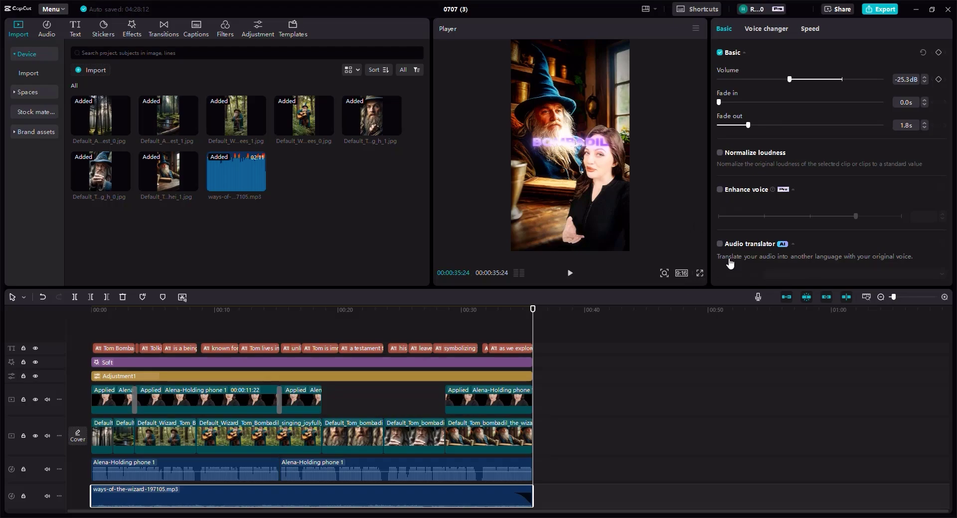
click(699, 273)
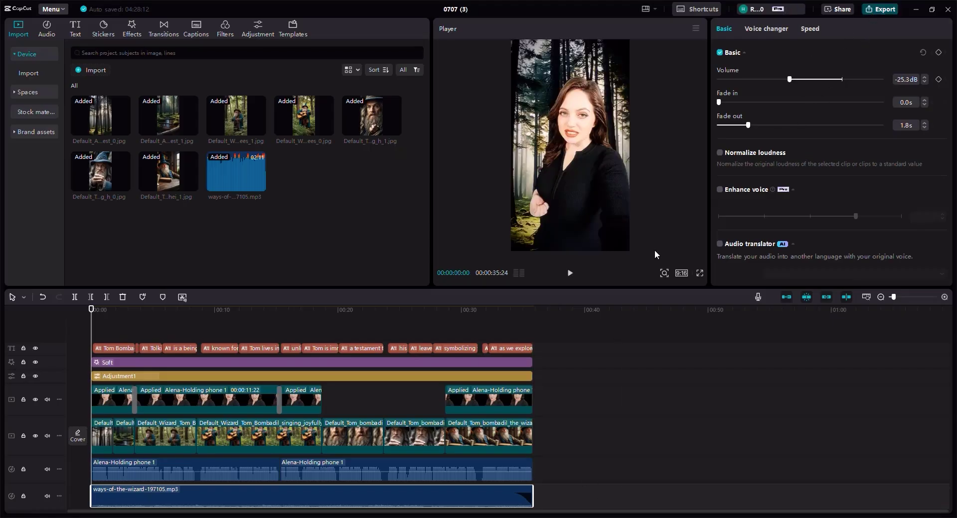
Export the video at 60fps under the name 'Tom Bombadil the Wizard Shorts'
key(ctrl+e)
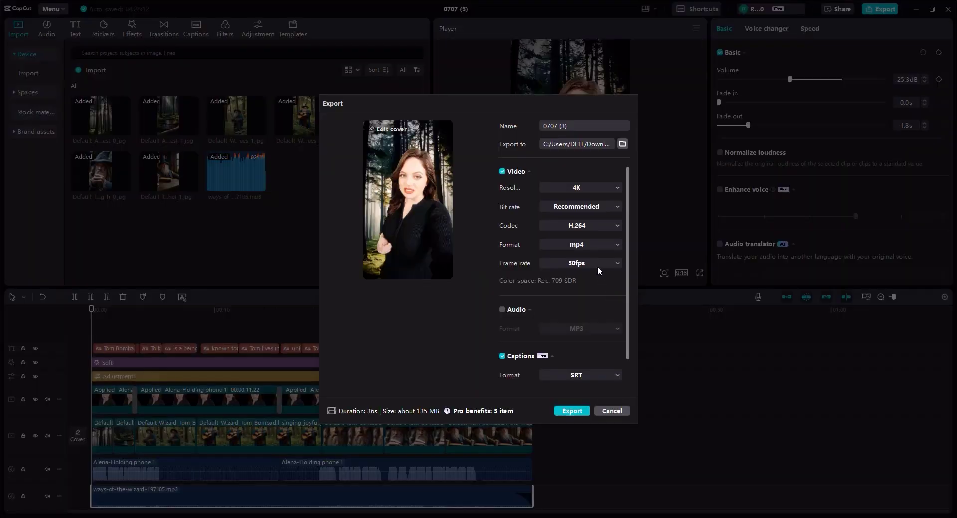
click(592, 264)
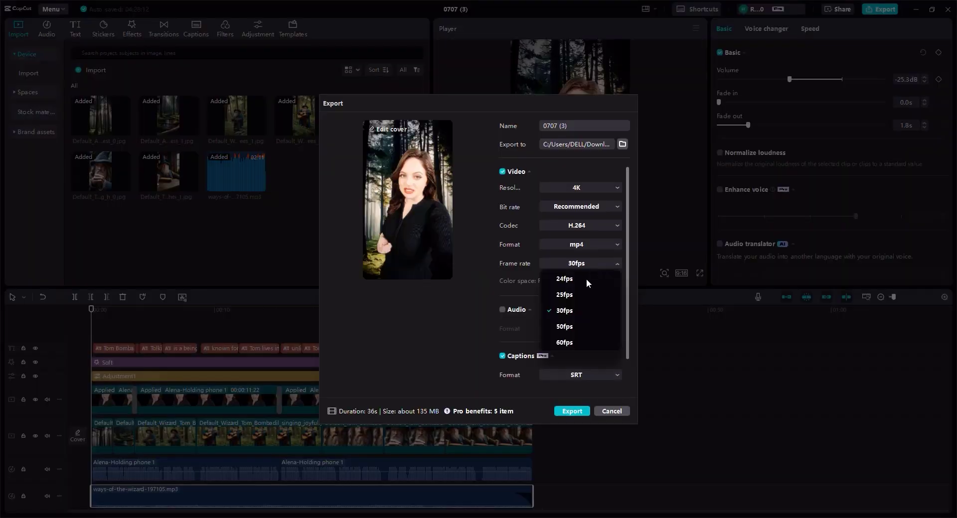
click(566, 343)
click(578, 127)
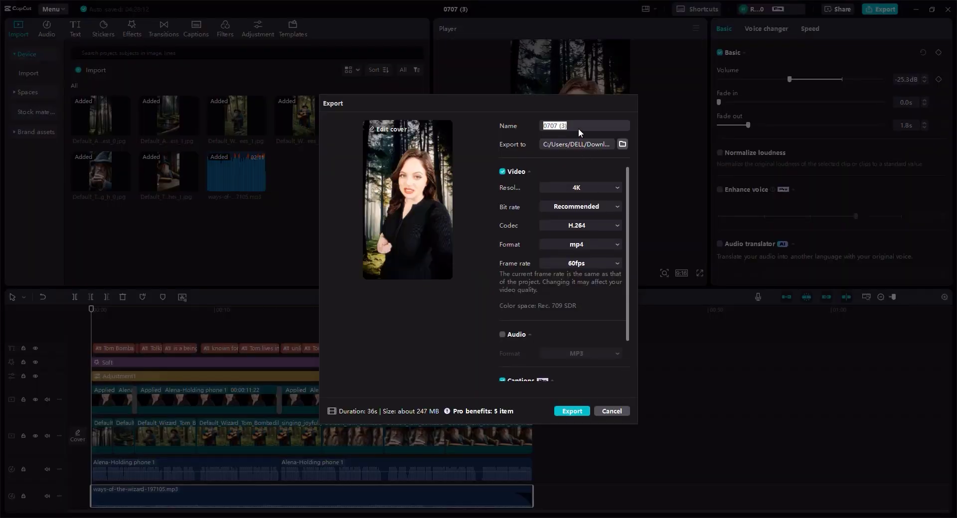
text(To)
text(m Bombadil the Wizard Shorts)
click(568, 414)
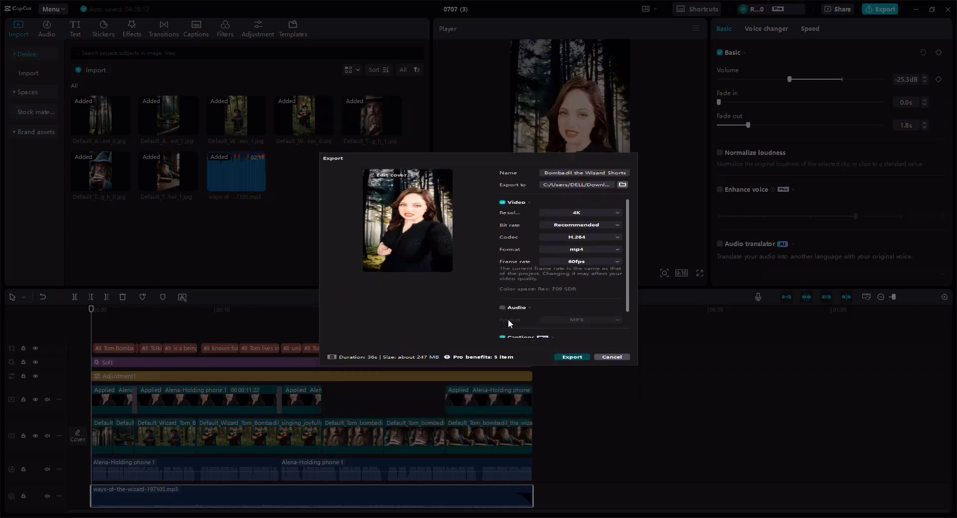